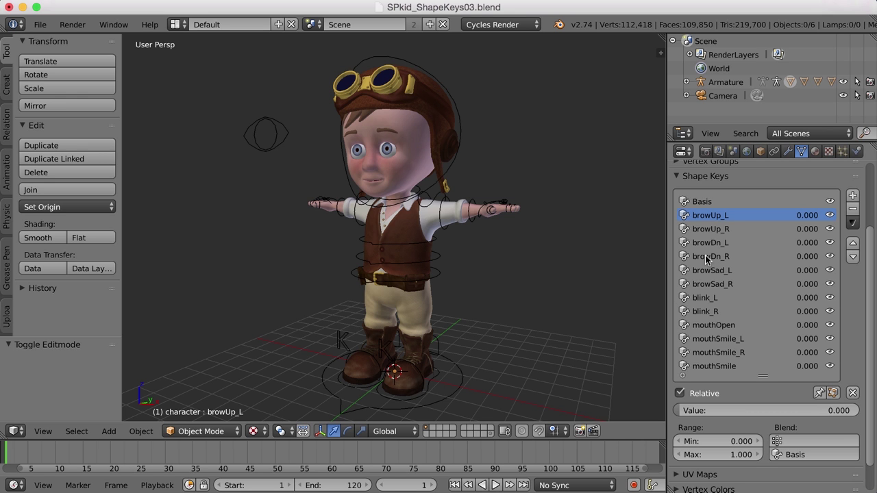
Preview the browUp_L shape key raising the brow, then reselect the character mesh
mouse_move(684, 411)
mouse_down()
mouse_move(809, 411)
mouse_move(679, 410)
mouse_up()
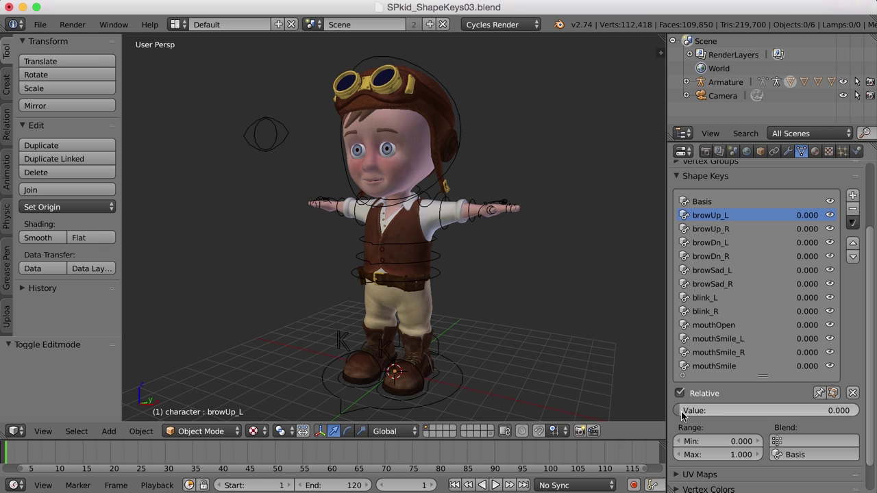
right_click(427, 190)
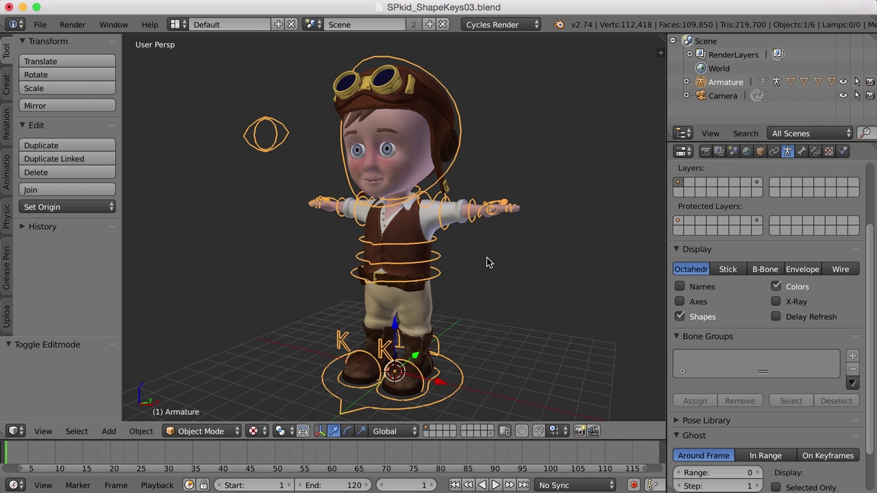
right_click(421, 161)
Snap the 3D cursor to a vertex on top of the left eyebrow
key(Tab)
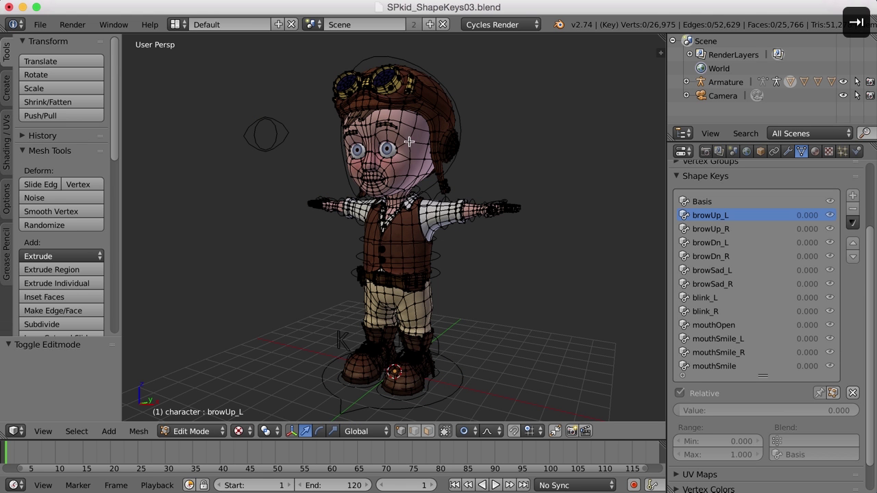
right_click(385, 123)
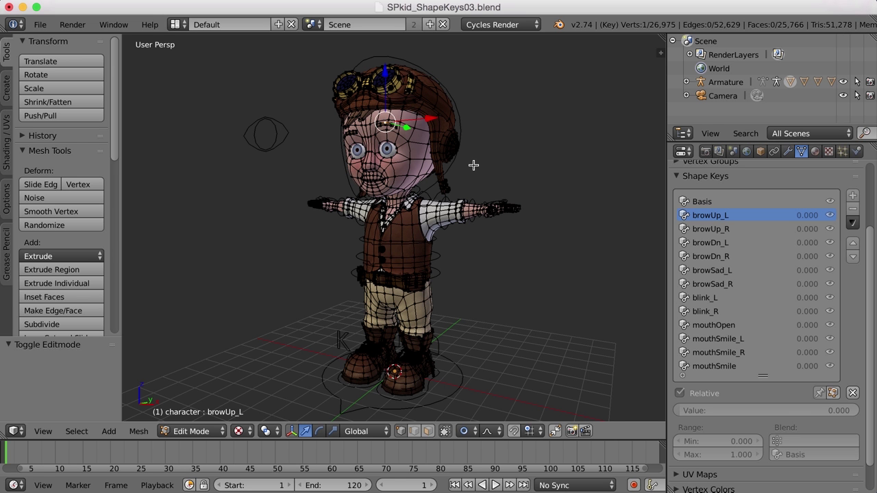
key(KP_Decimal)
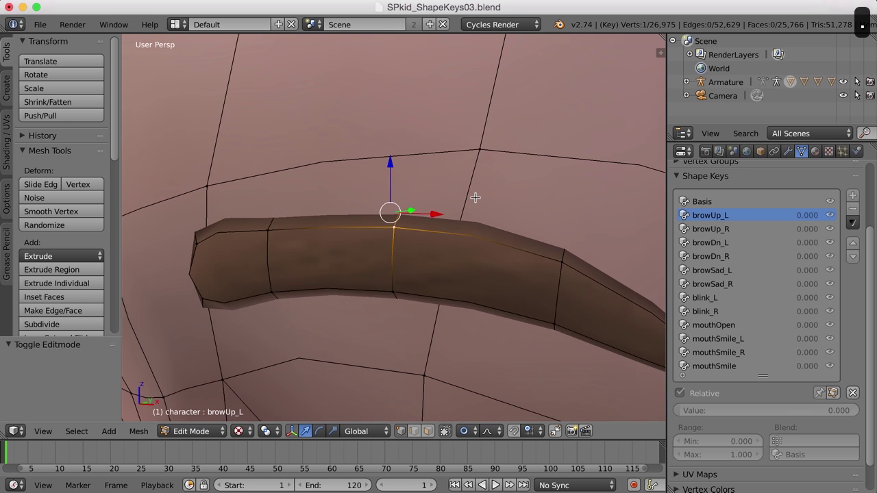
scroll(476, 198, down, 6)
middle_drag(522, 229, 496, 231)
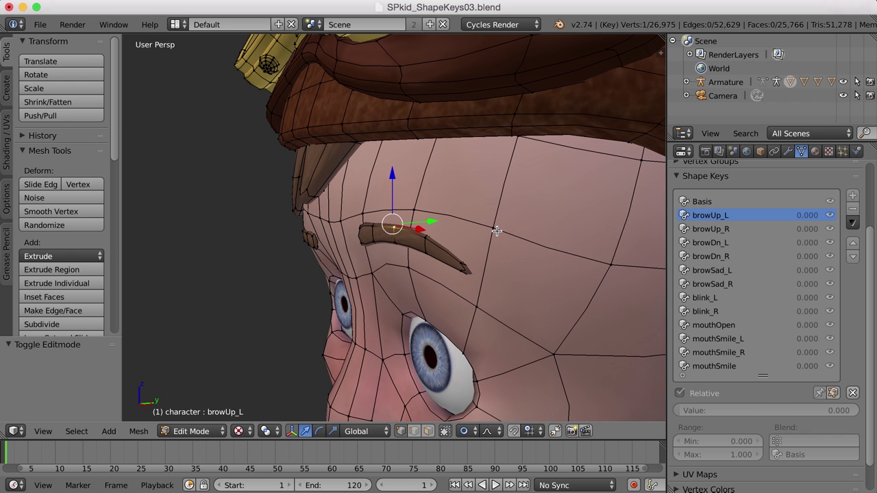
key(shift+s)
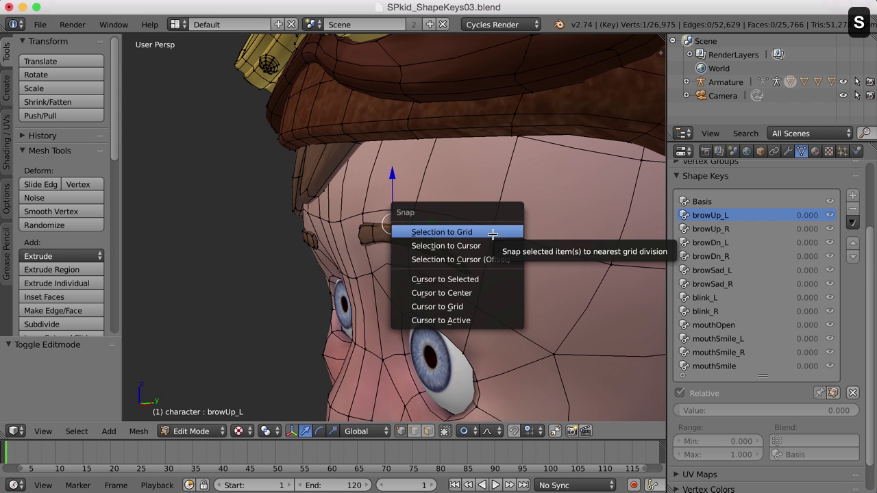
click(491, 279)
scroll(484, 255, down, 2)
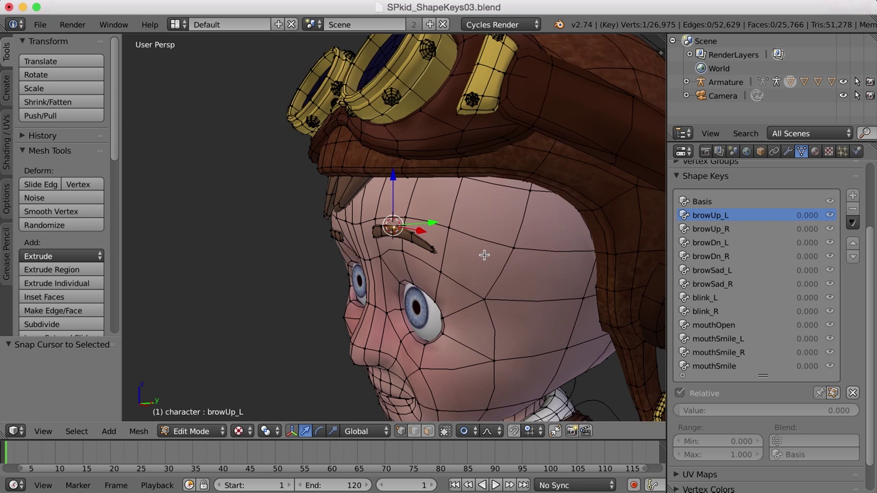
scroll(480, 259, down, 2)
middle_drag(454, 269, 482, 261)
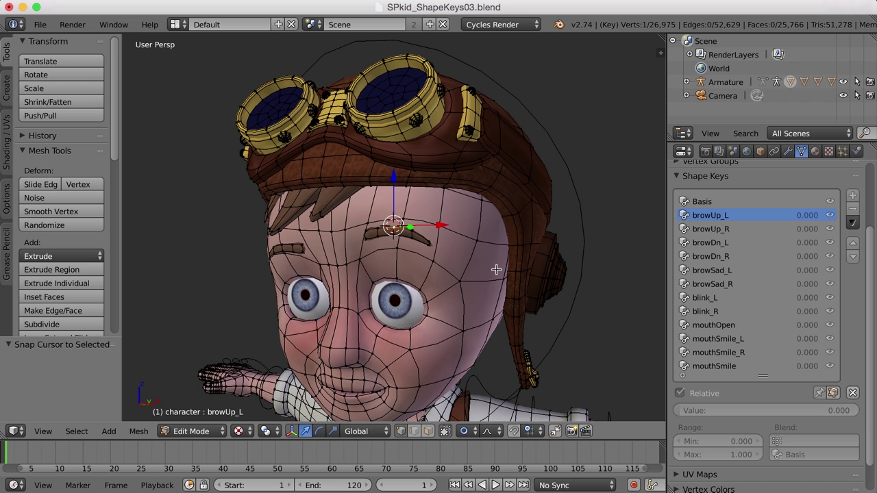
Return to Object Mode, select the armature and enter its Edit Mode
key(Tab)
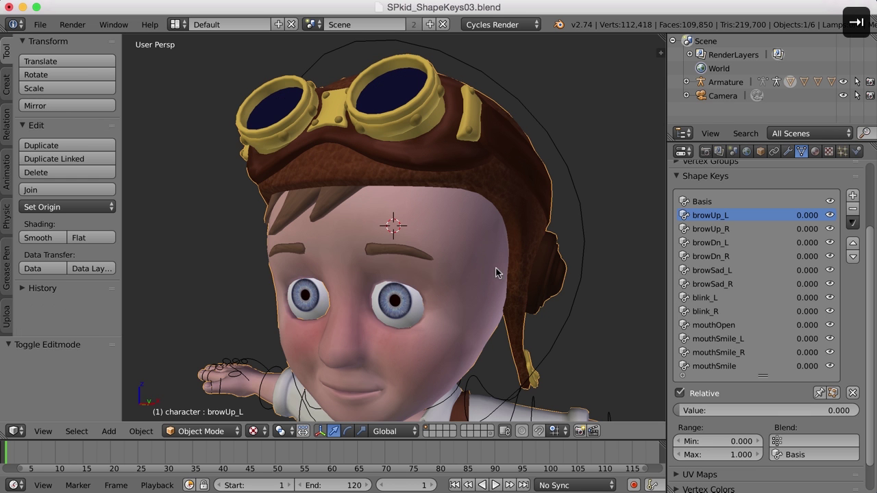
right_click(585, 258)
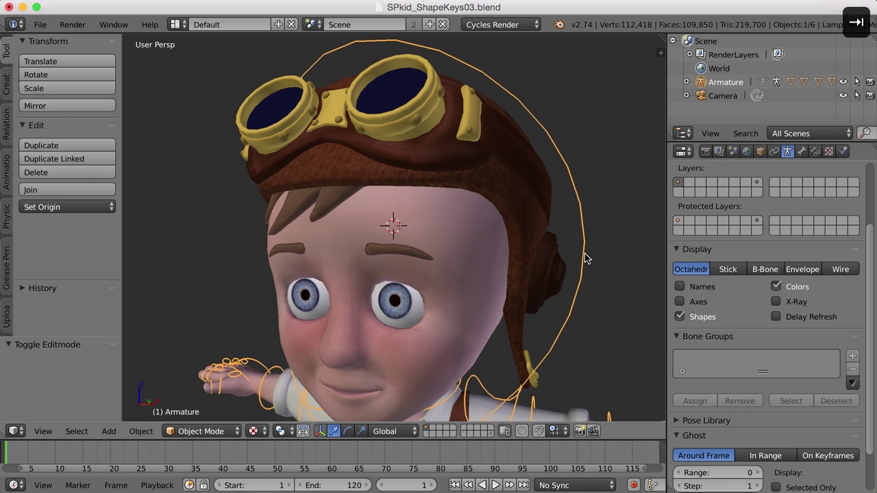
scroll(432, 247, down, 2)
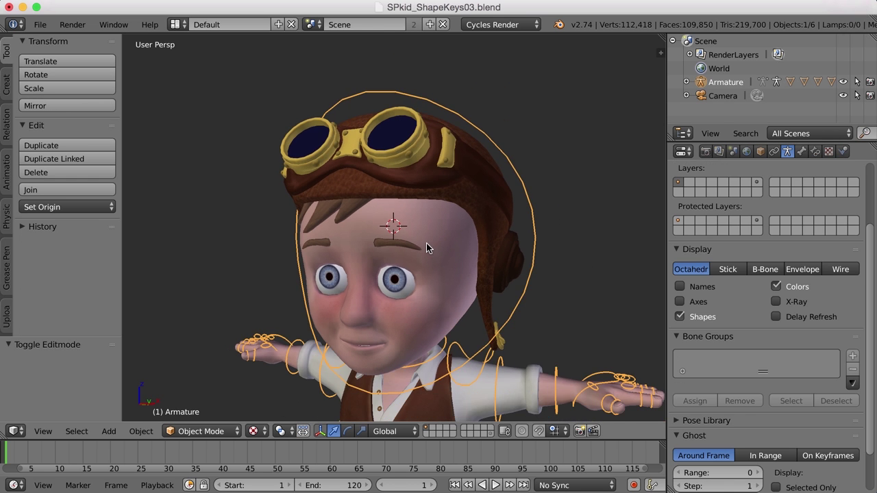
click(202, 431)
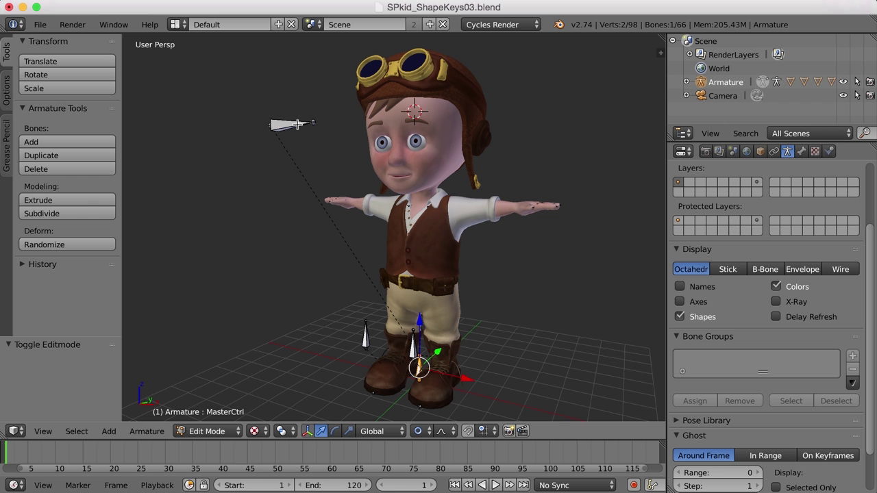
Add a new bone at the 3D cursor and pull it out in front of the face
middle_drag(541, 231, 535, 233)
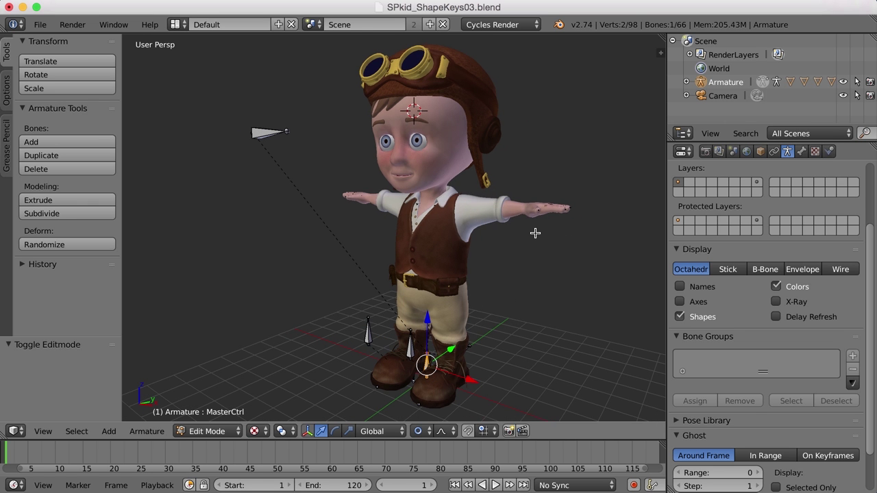
key(shift+a)
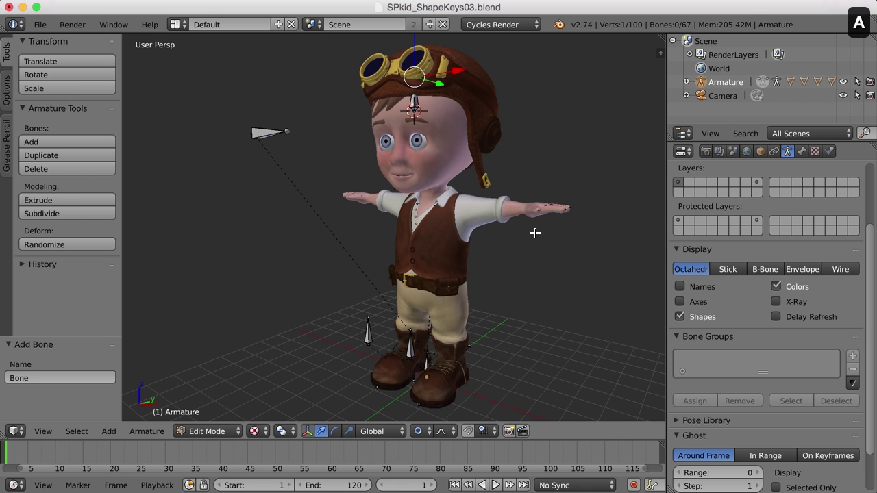
right_click(413, 103)
middle_drag(537, 145, 507, 157)
drag(459, 91, 404, 112)
middle_drag(404, 111, 448, 98)
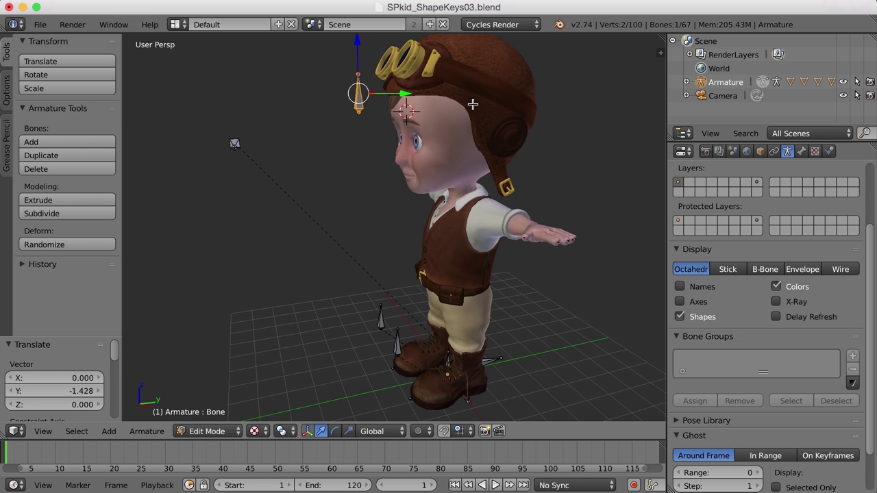
scroll(473, 104, up, 10)
scroll(458, 110, down, 4)
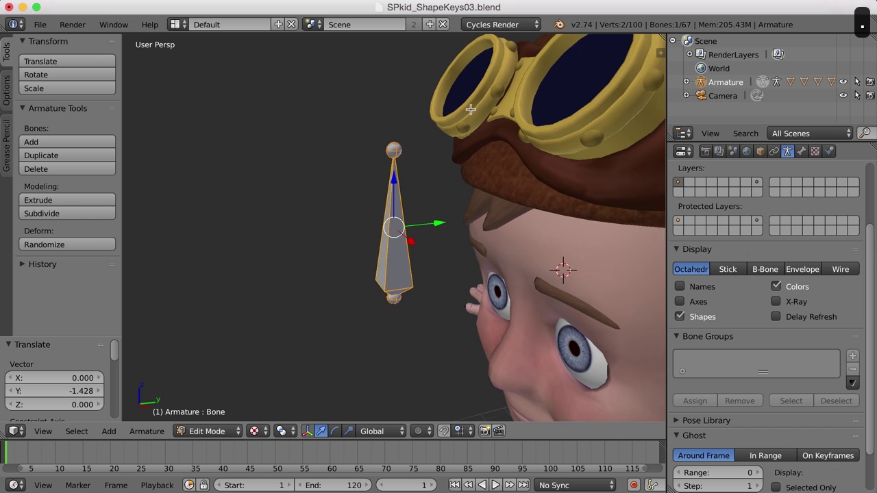
Move the bone along Y and Z so its head sits at 0.769, -2.519, 9.669
key(g)
key(y)
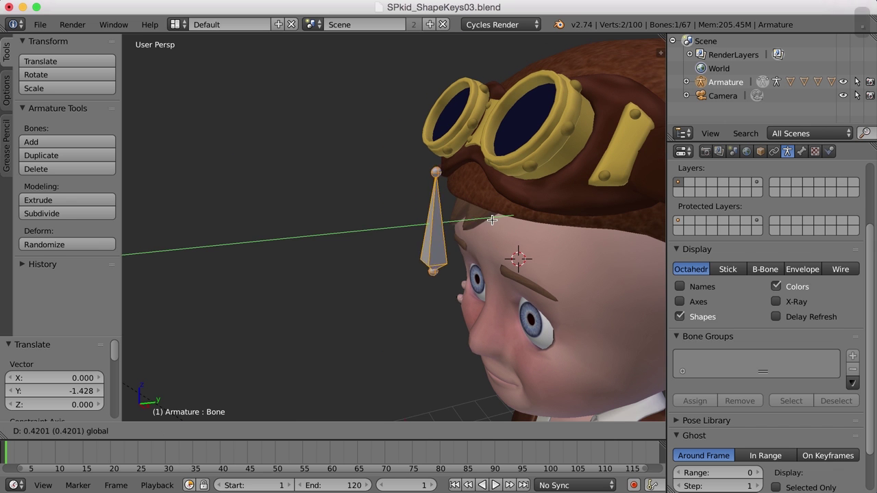
click(533, 220)
middle_drag(532, 219, 519, 209)
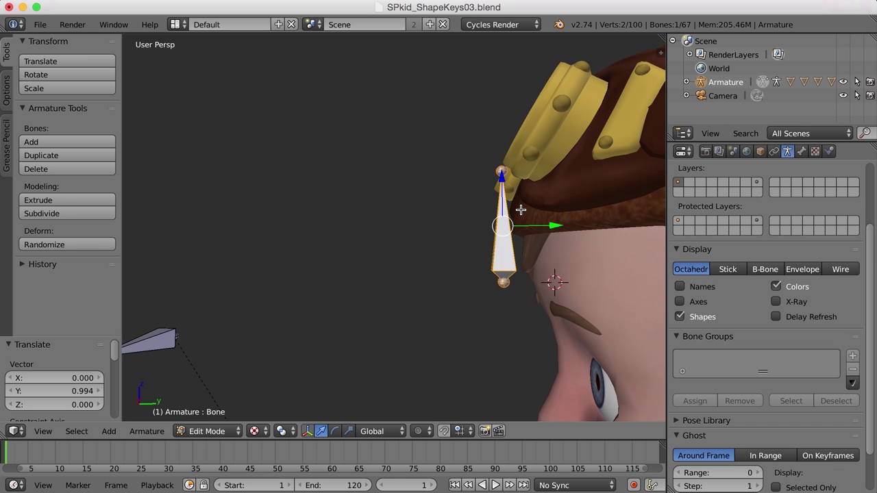
key(g)
key(z)
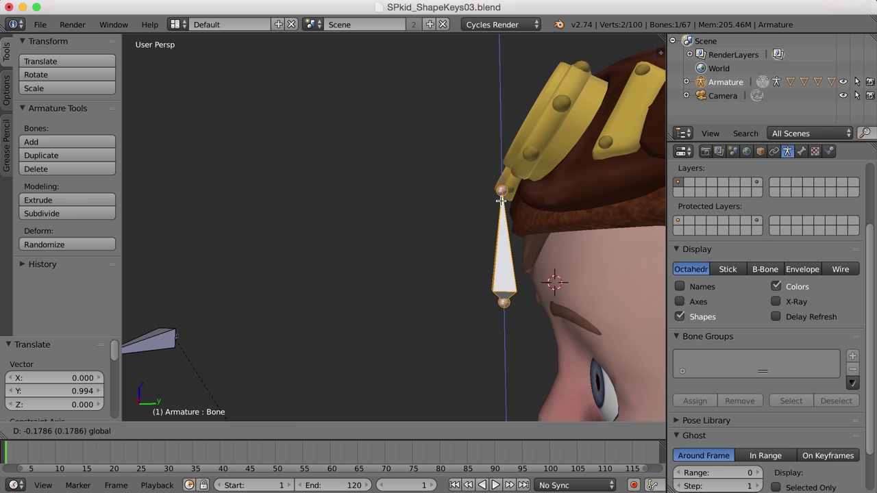
click(499, 211)
middle_drag(500, 212, 528, 242)
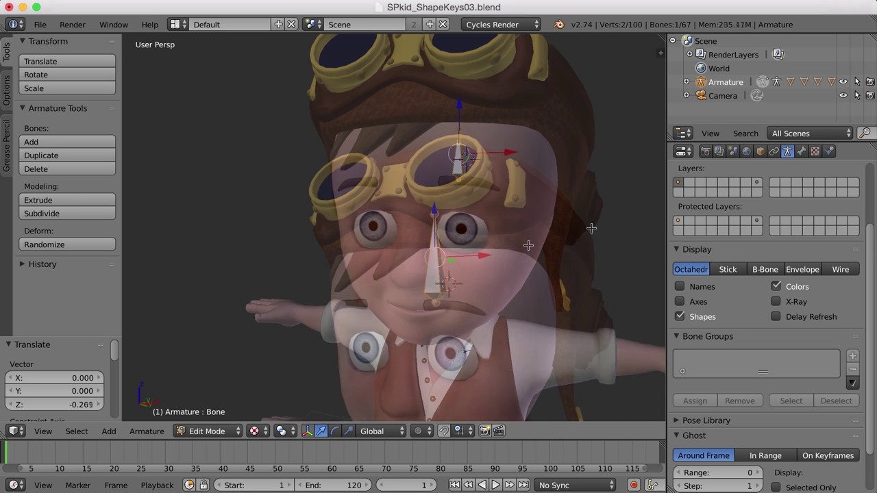
key(n)
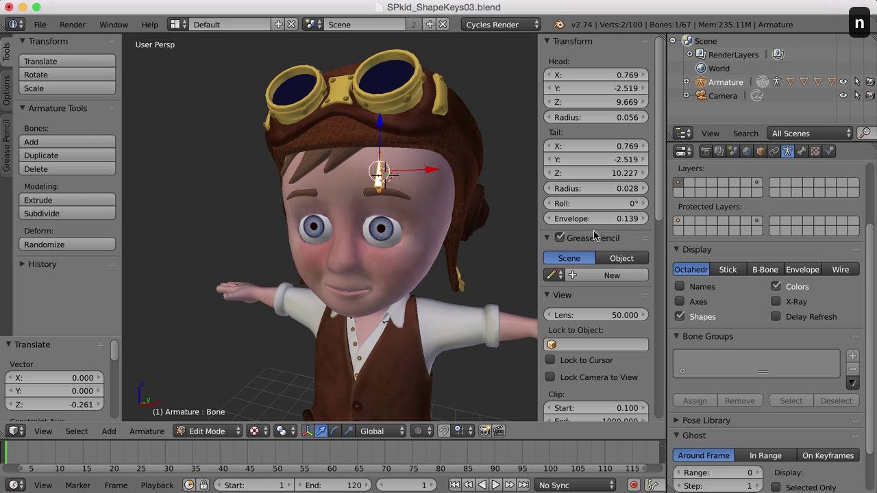
Enter browCtrl_L as the new bone's name in the sidebar's Item field
scroll(594, 235, down, 1)
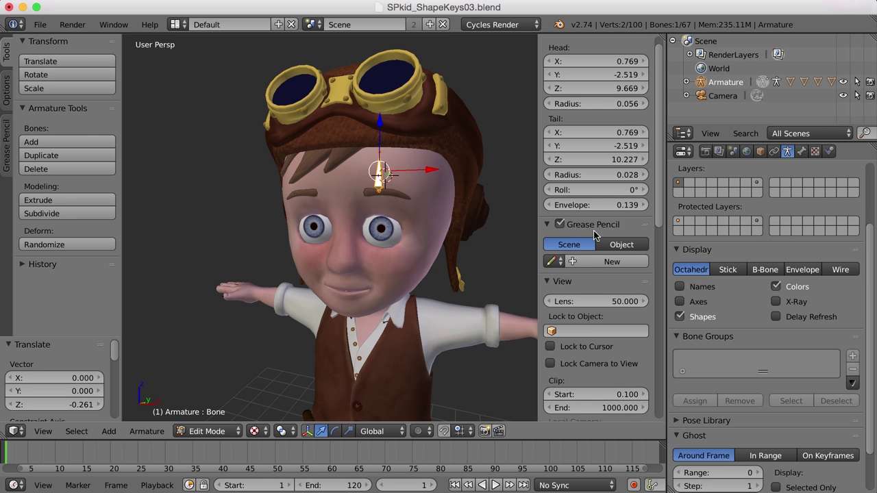
scroll(594, 230, down, 10)
scroll(594, 233, down, 4)
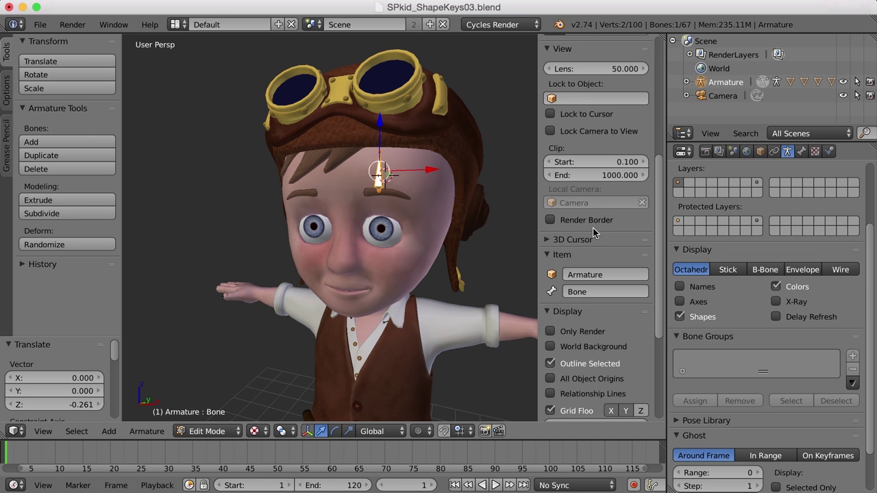
click(614, 291)
text(browCt)
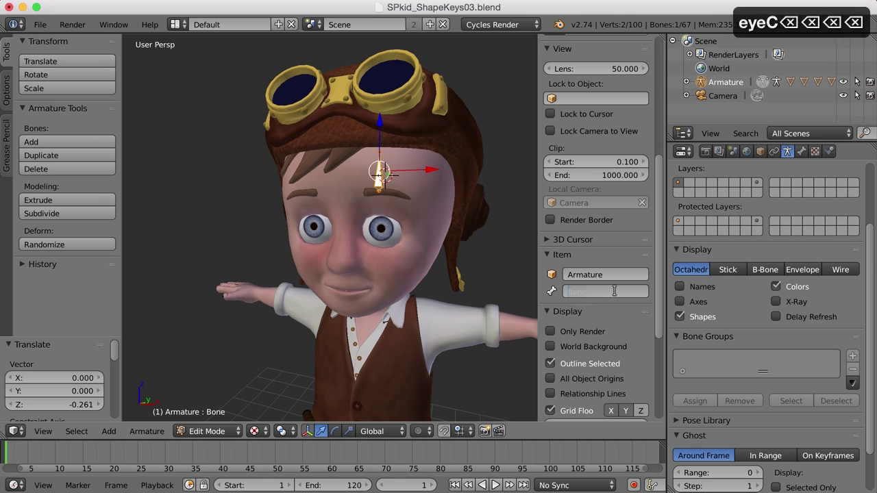
text(rl_L)
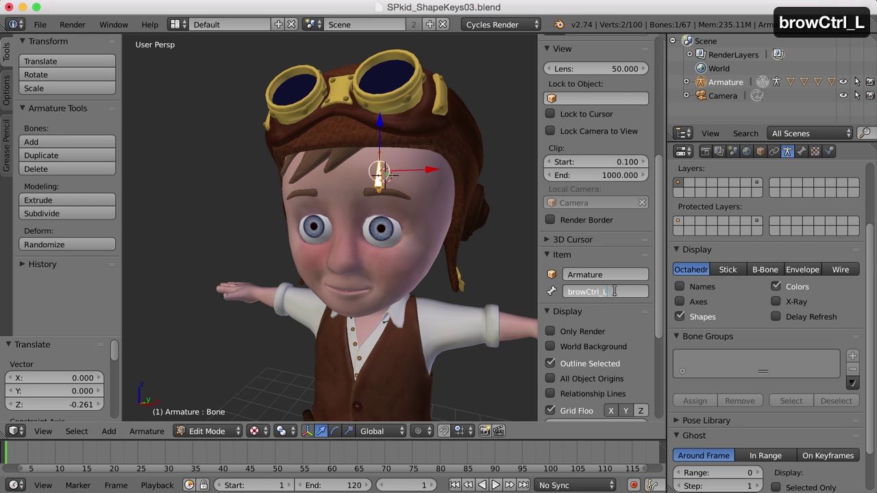
key(Return)
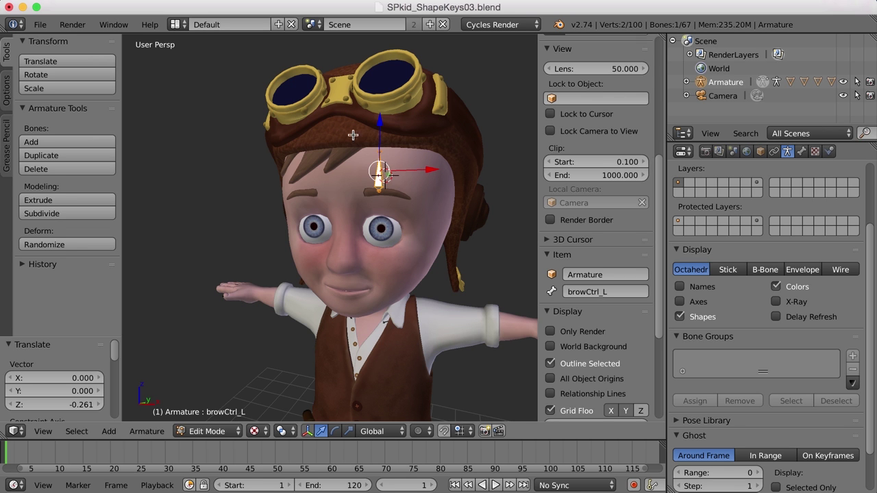
click(177, 24)
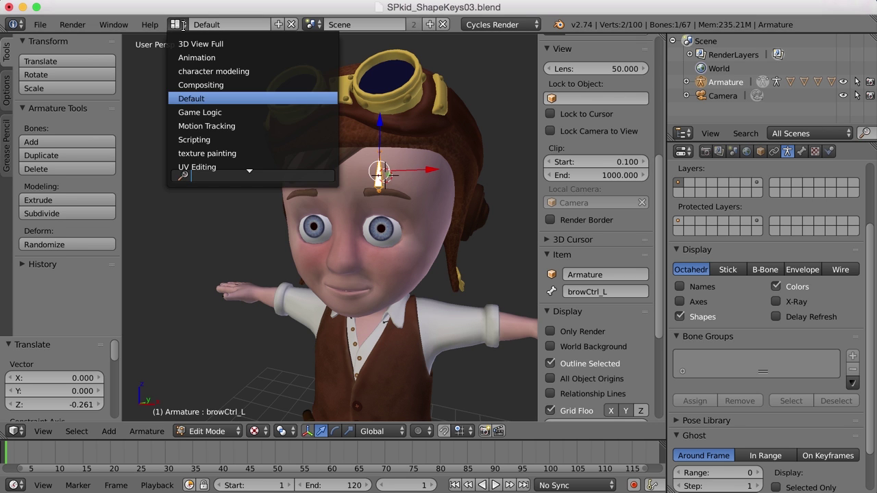
Switch to the Animation layout and turn the lower graph into an enlarged Drivers editor with sidebar
click(200, 57)
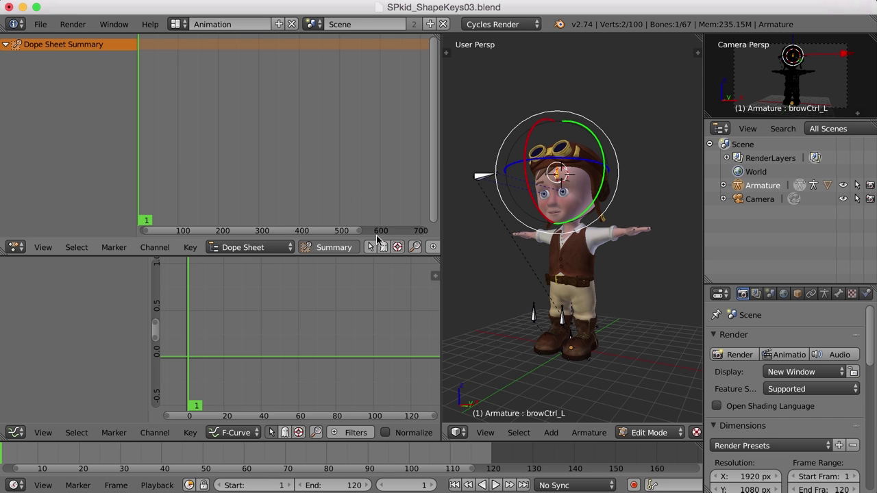
drag(440, 223, 366, 226)
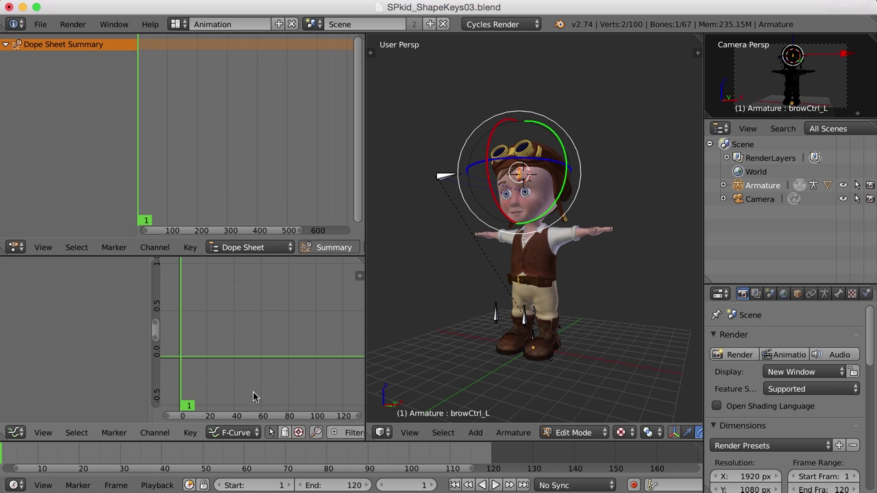
click(239, 433)
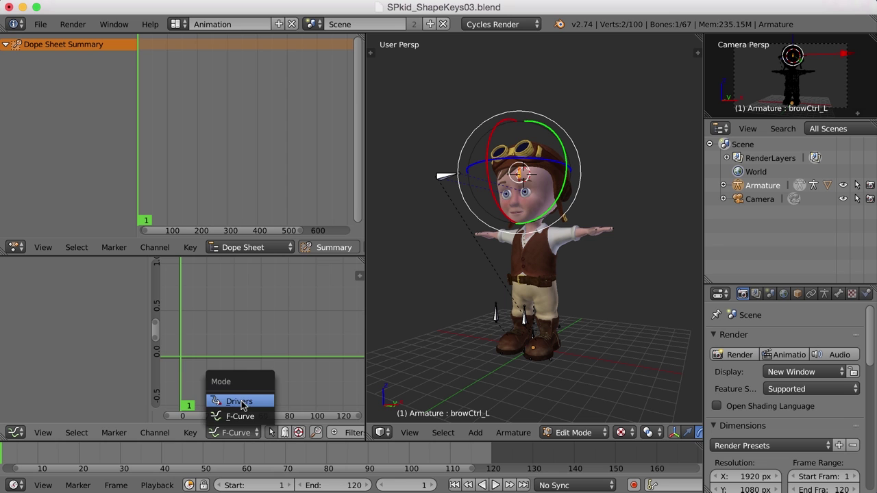
click(239, 401)
drag(258, 254, 258, 157)
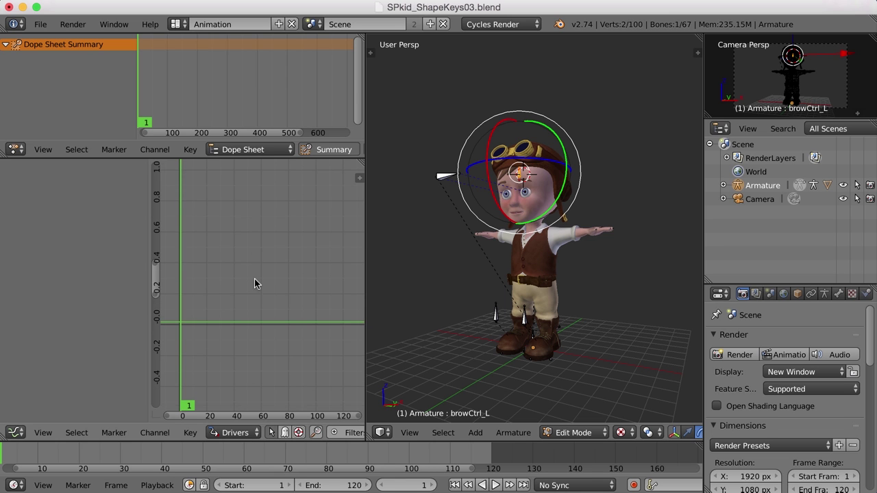
key(n)
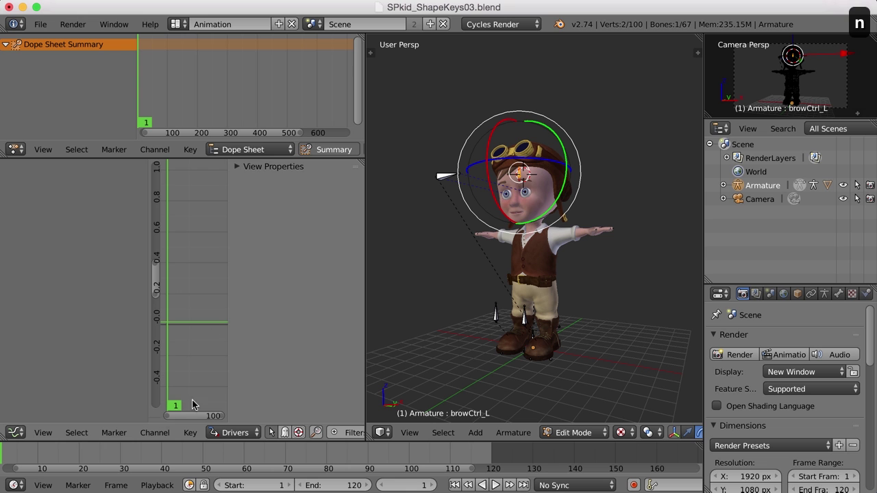
drag(364, 286, 477, 289)
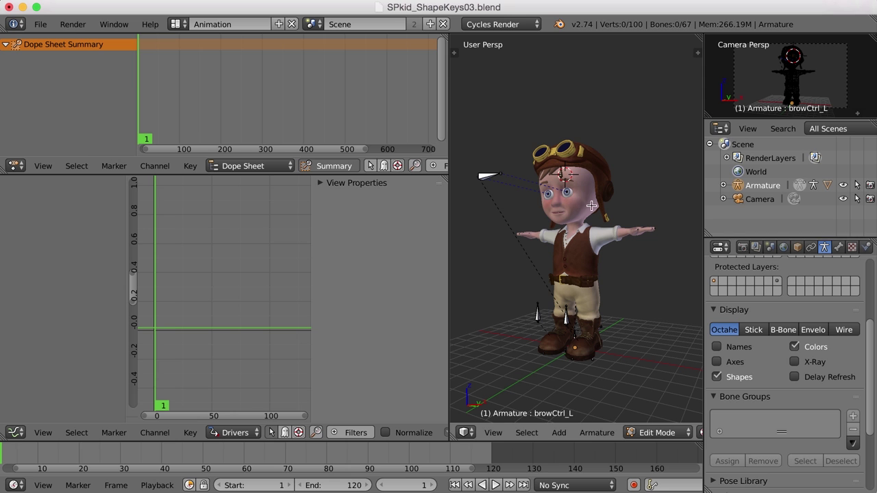
Add a driver to the character's browUp_L shape key value and select its channel
key(Tab)
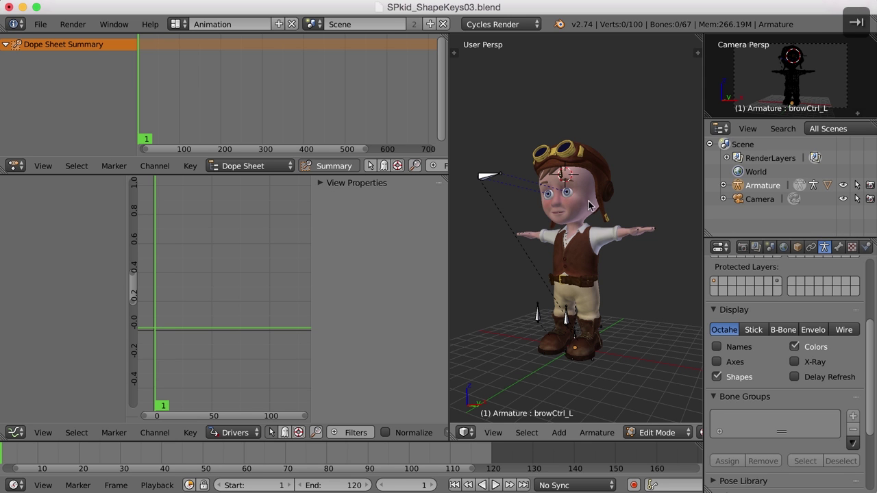
right_click(590, 200)
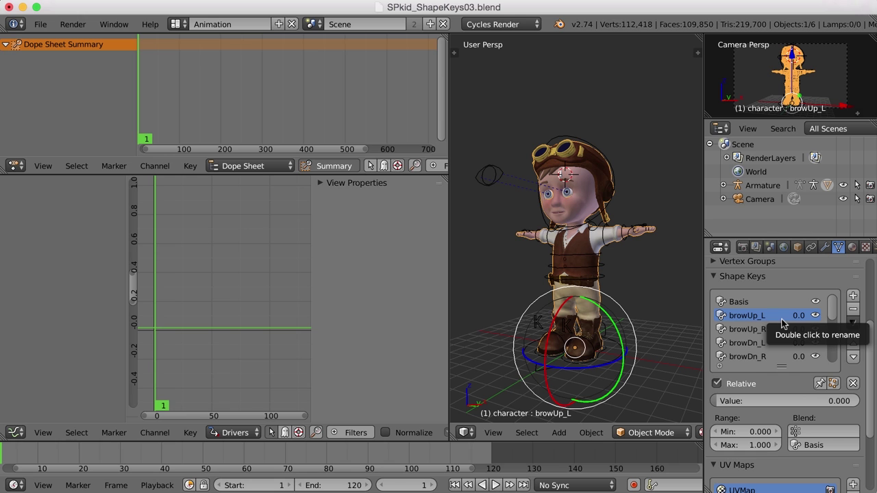
right_click(791, 407)
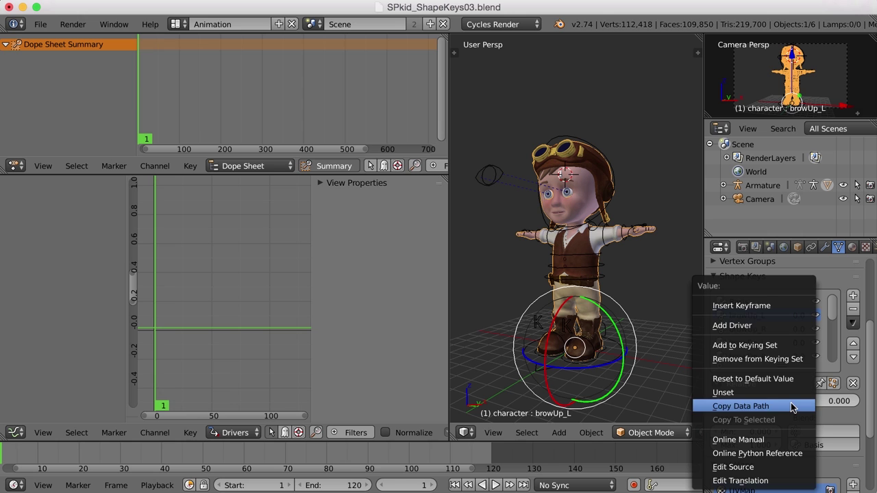
click(768, 332)
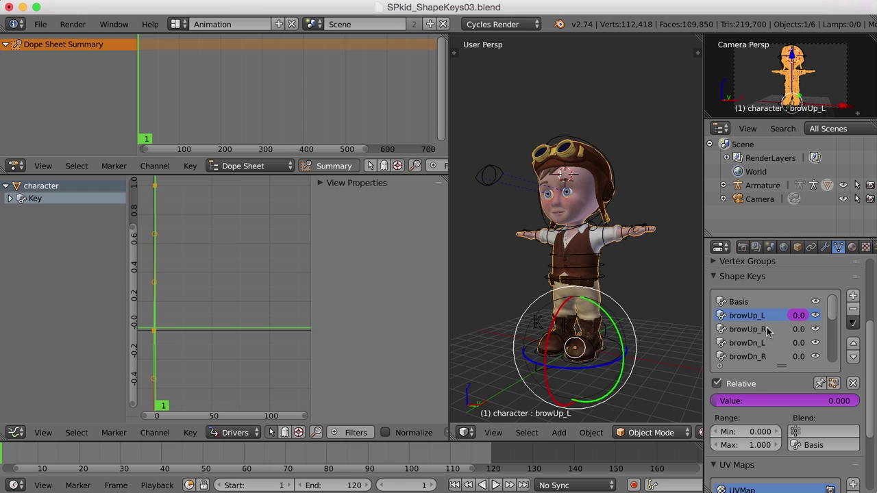
click(10, 199)
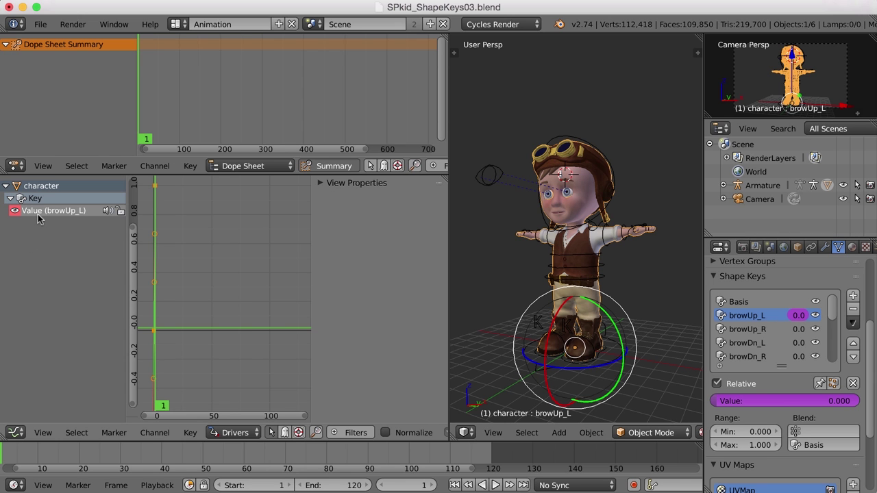
click(40, 214)
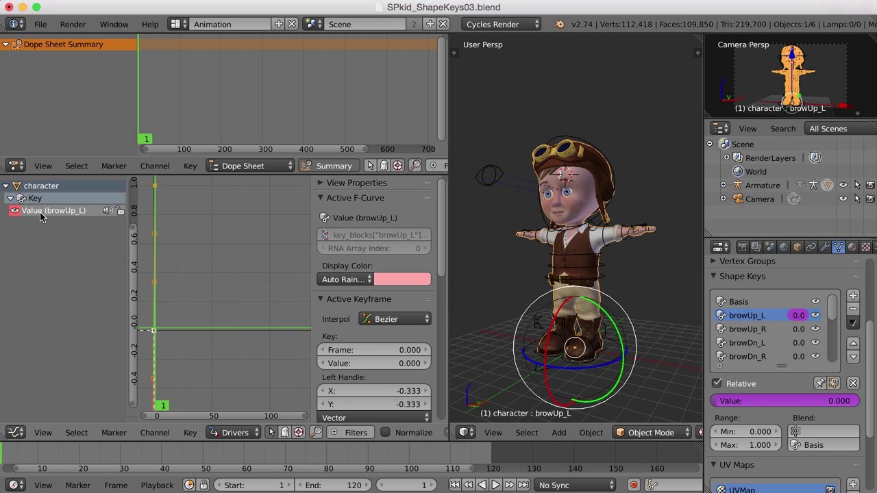
Collapse the Active F-Curve and Keyframe panels and set the driver type to Averaged Value
drag(442, 245, 439, 390)
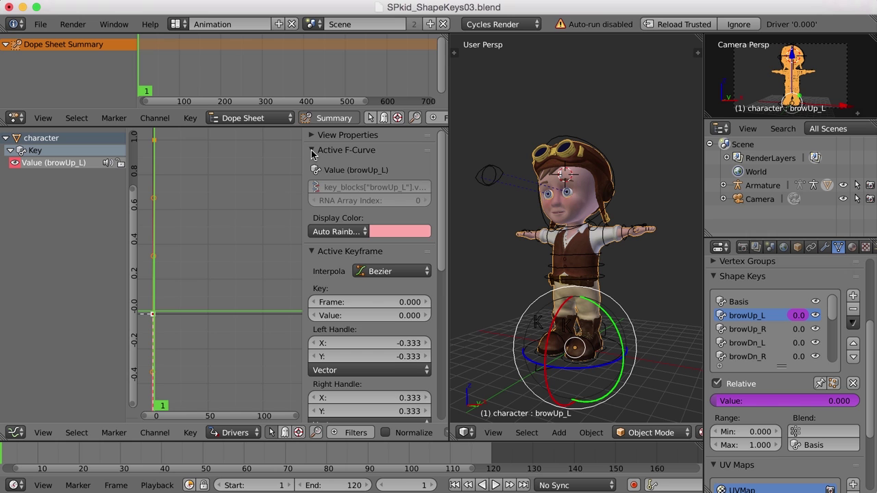
click(312, 152)
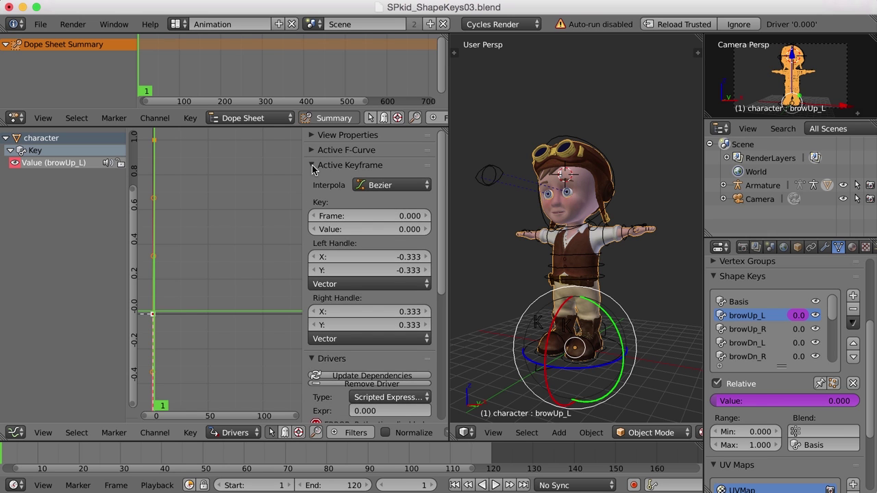
click(312, 165)
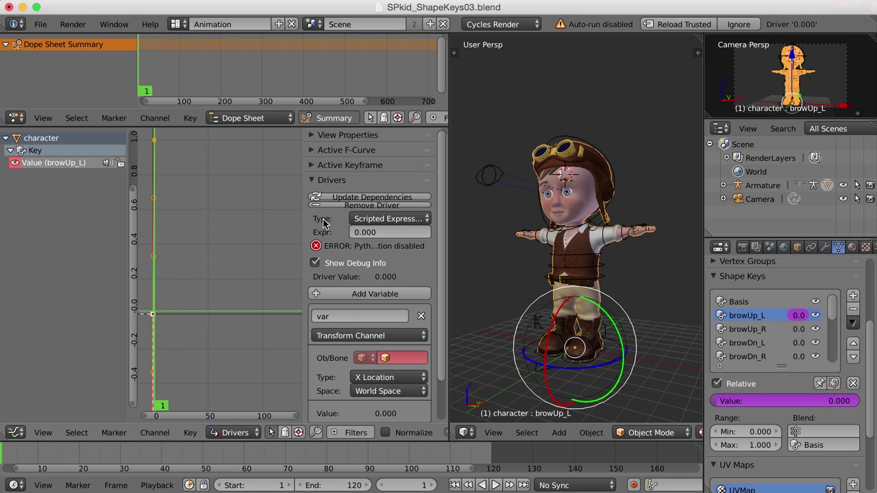
click(384, 219)
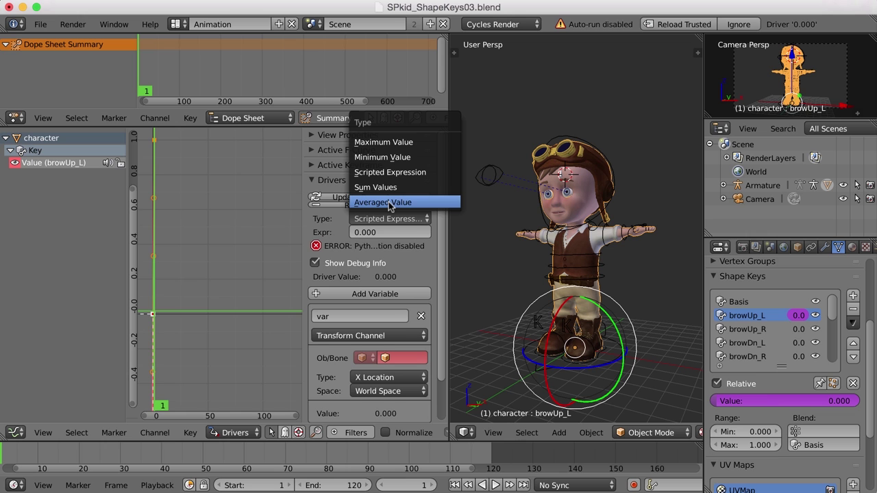
click(389, 203)
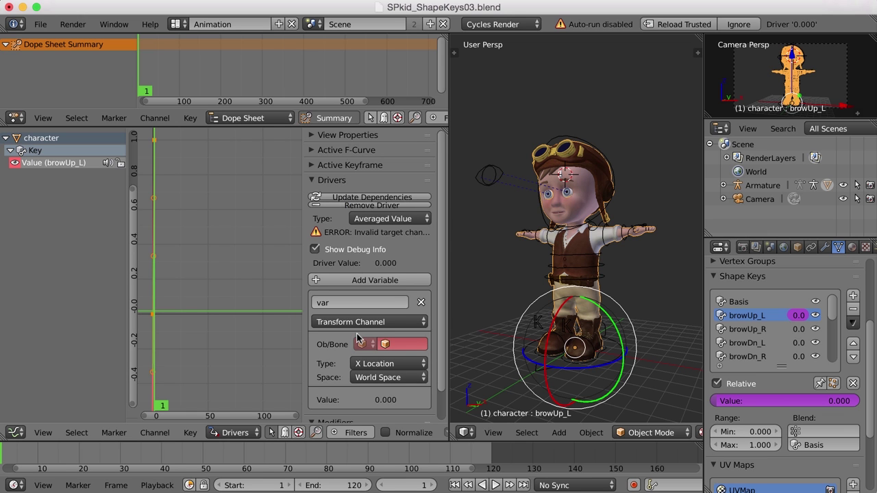
scroll(443, 237, down, 2)
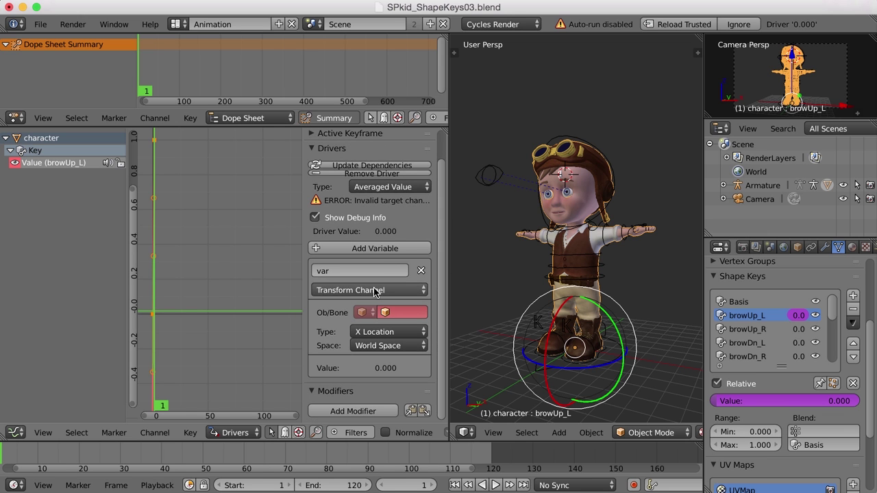
Point the driver variable at Armature bone browCtrl_L, Y Location, Local Space
click(387, 316)
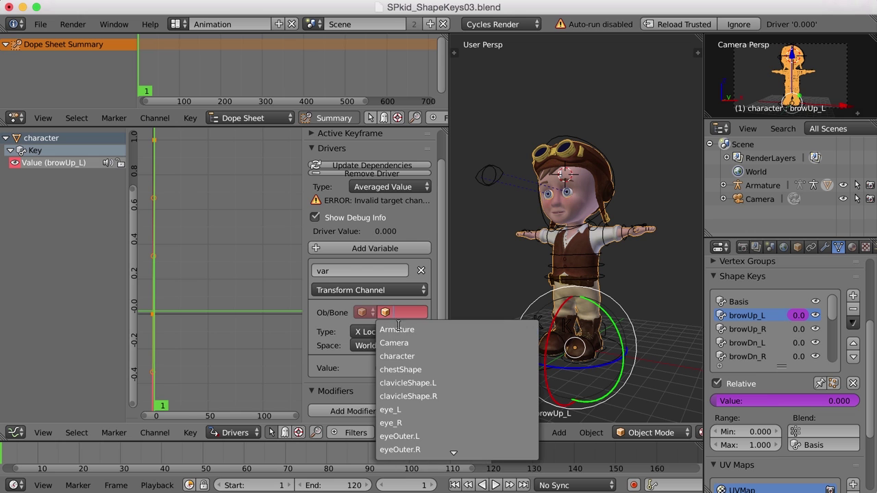
click(403, 329)
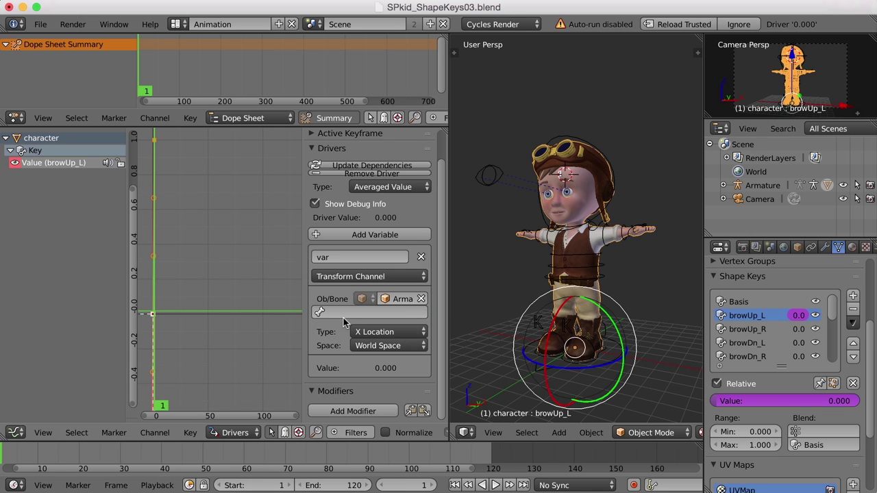
click(321, 313)
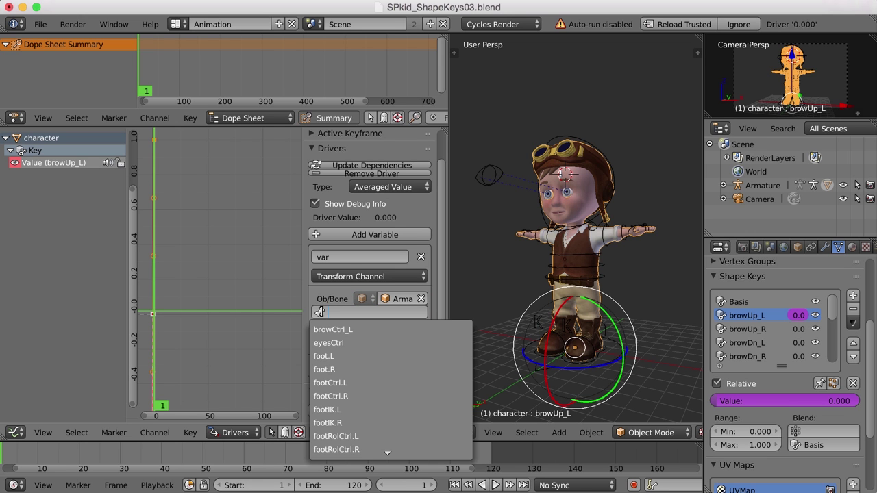
click(361, 330)
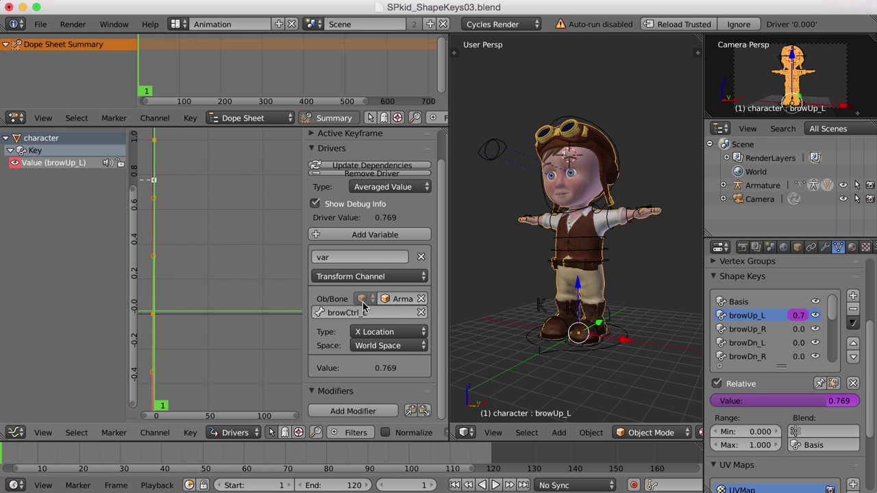
click(399, 334)
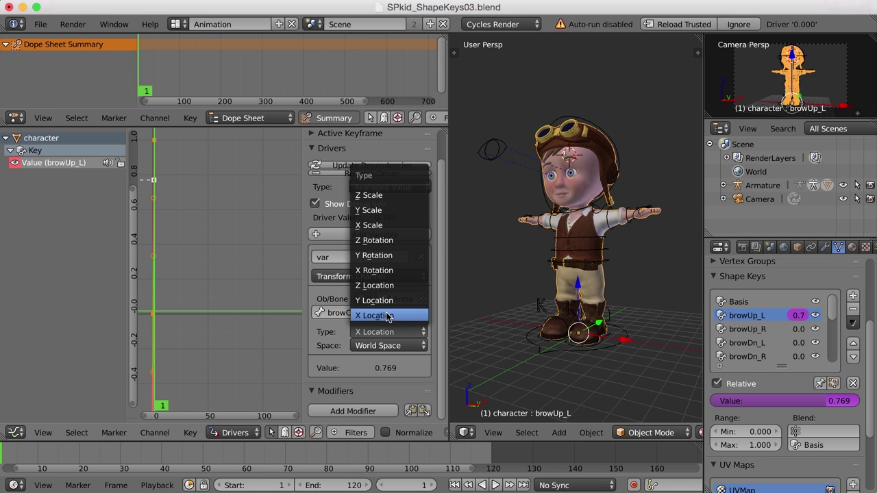
click(388, 301)
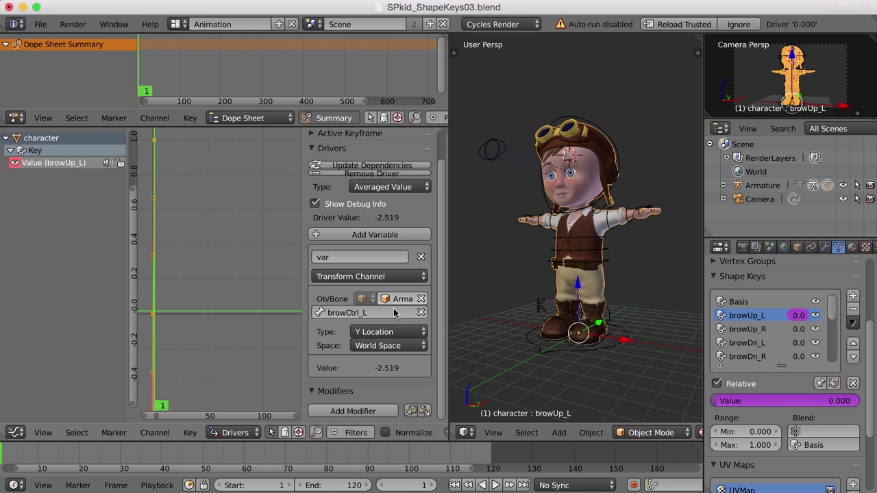
click(400, 348)
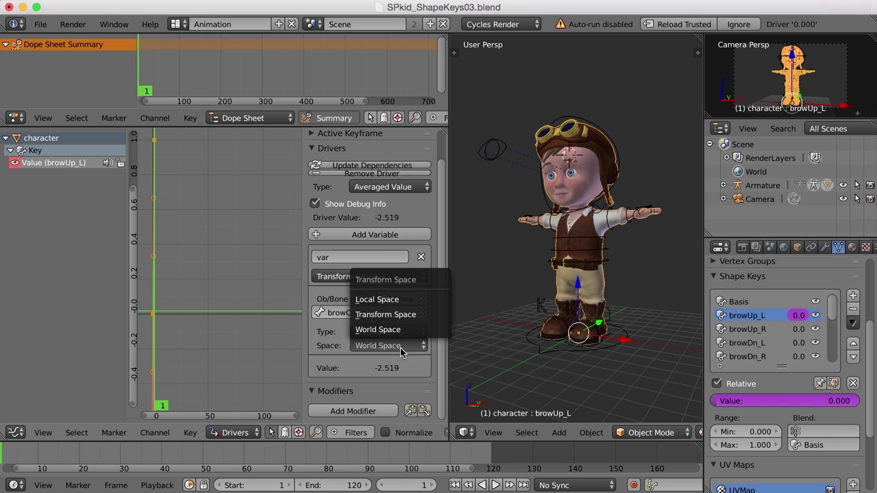
click(397, 301)
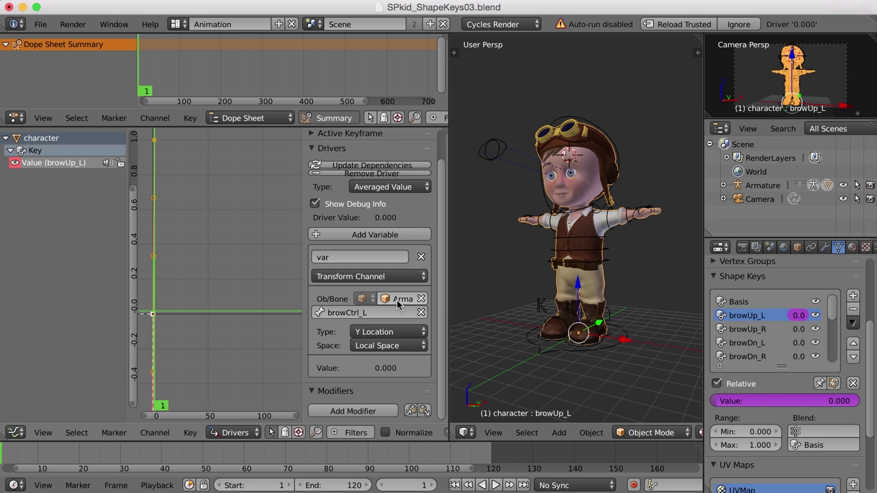
right_click(568, 156)
Frame browCtrl_L and drag it up along Y to test the browUp_L driver
key(KP_Decimal)
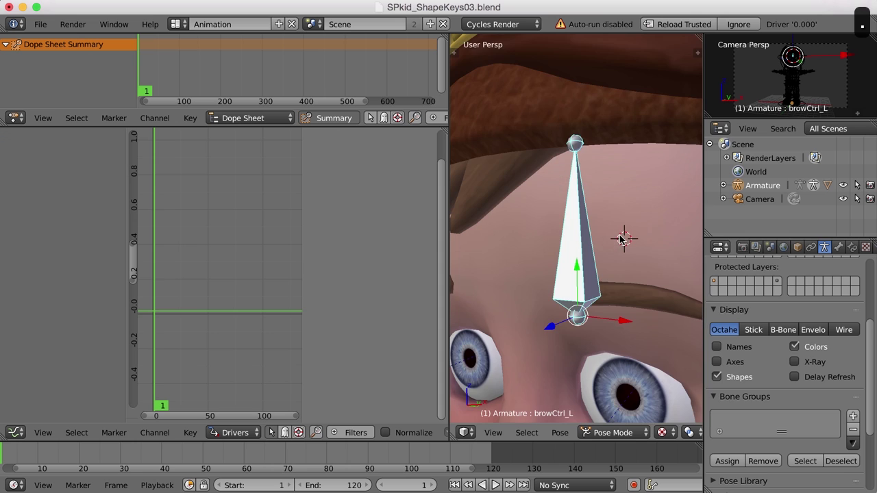
scroll(620, 237, down, 4)
scroll(590, 310, down, 1)
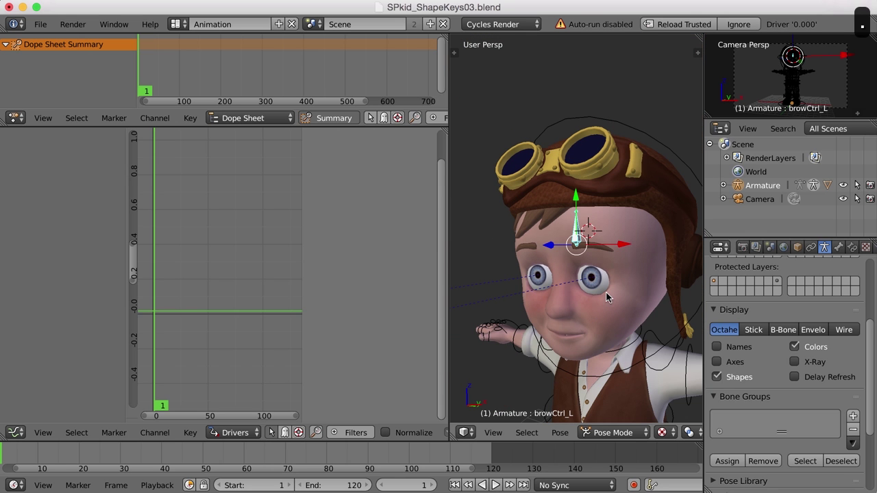
drag(577, 200, 581, 176)
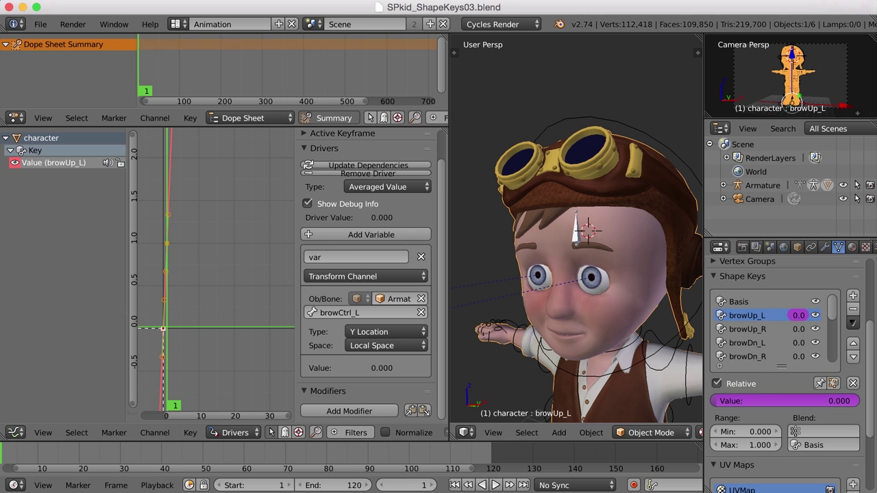
Add a driver to the browDn_L shape key value and select its channel in the Drivers editor
click(746, 344)
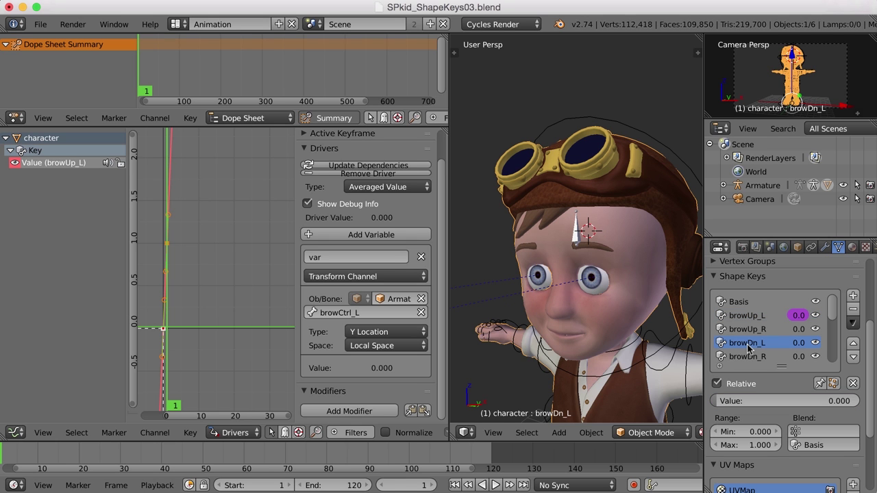
right_click(776, 398)
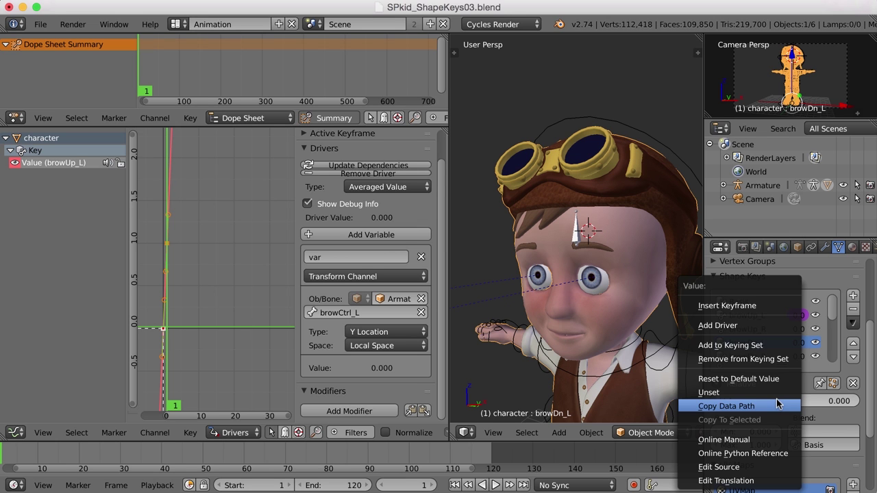
click(746, 324)
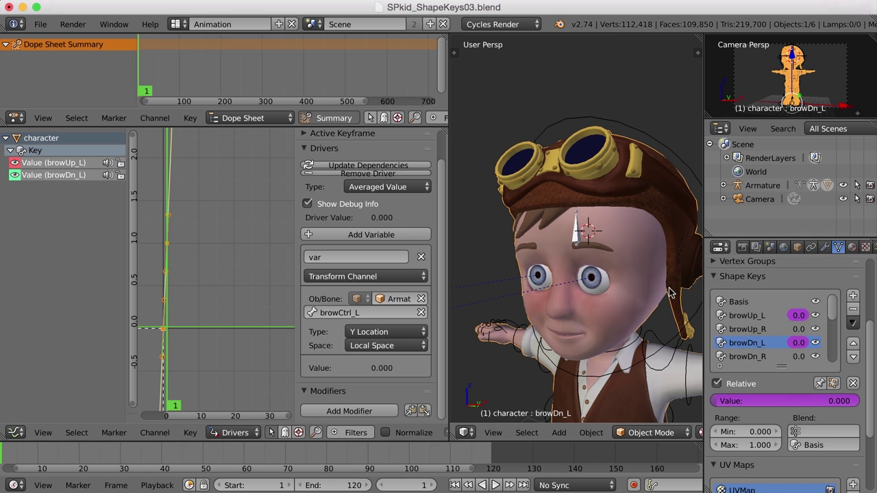
click(63, 176)
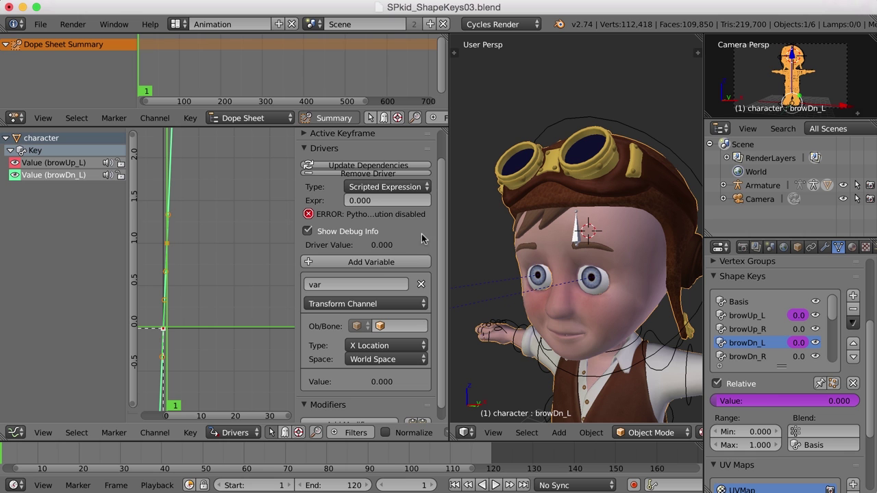
Set the browDn_L driver to Averaged Value using Armature browCtrl_L's Y Location in Local Space
click(393, 192)
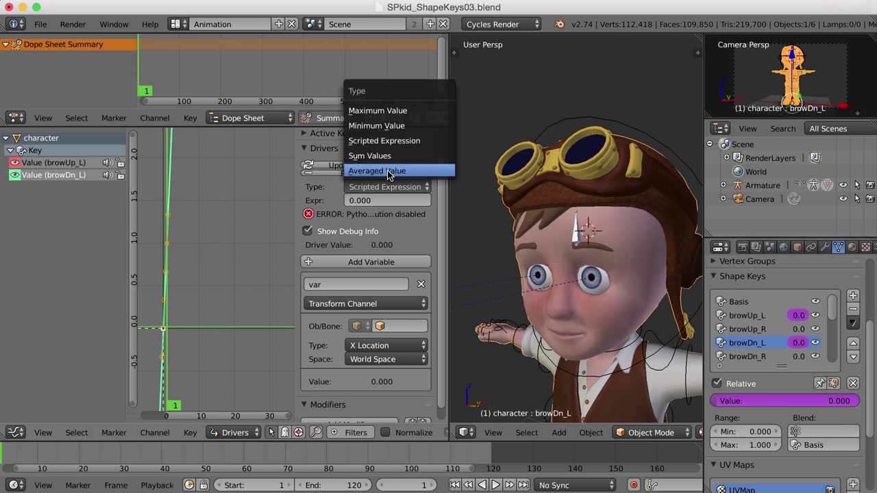
click(387, 171)
click(381, 312)
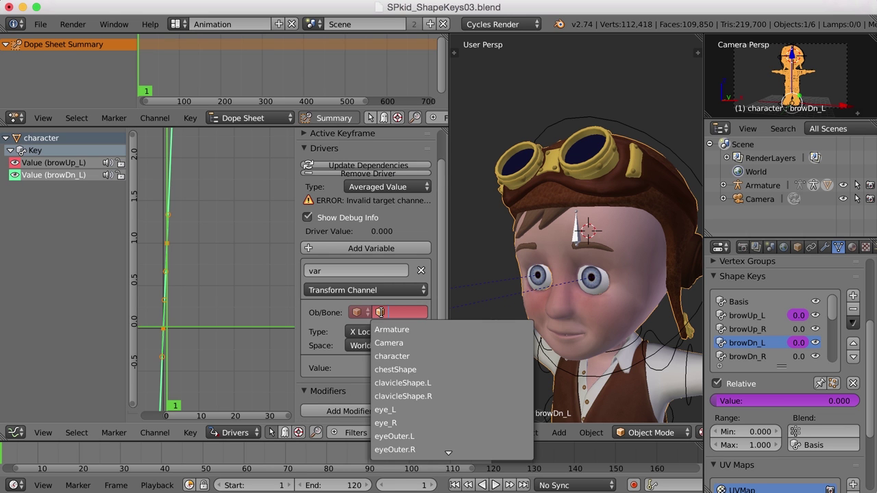
click(392, 331)
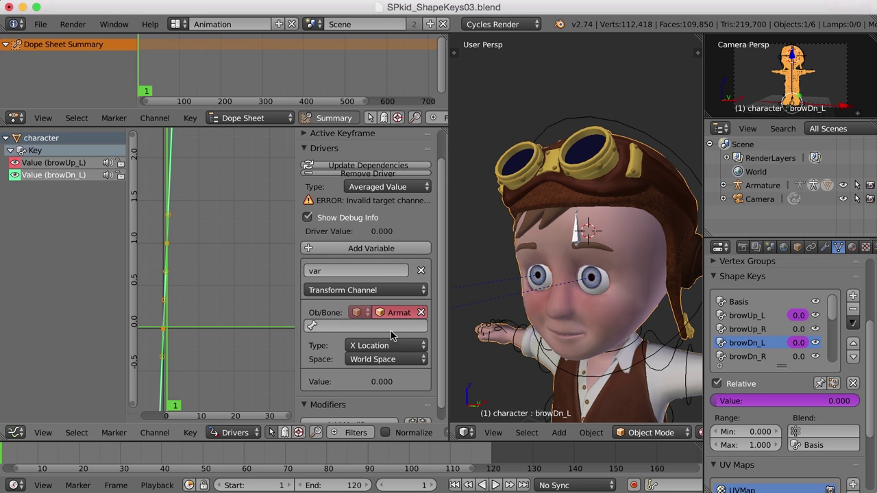
click(313, 325)
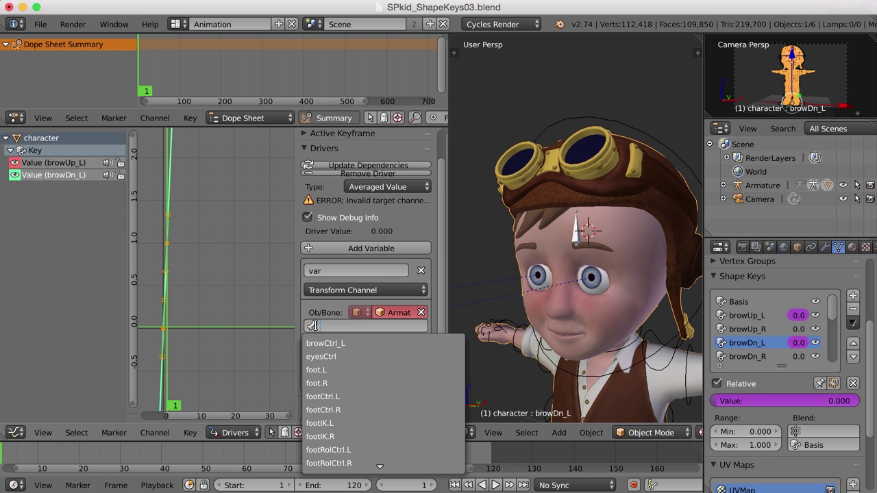
click(345, 344)
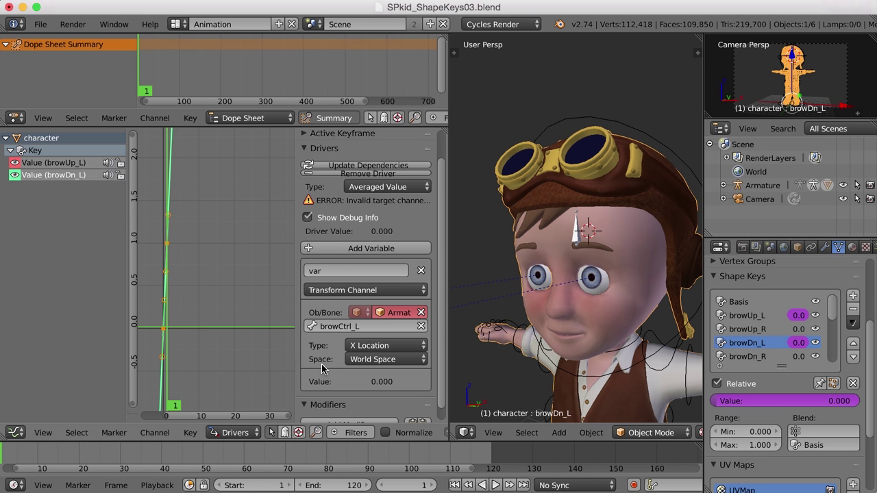
click(374, 348)
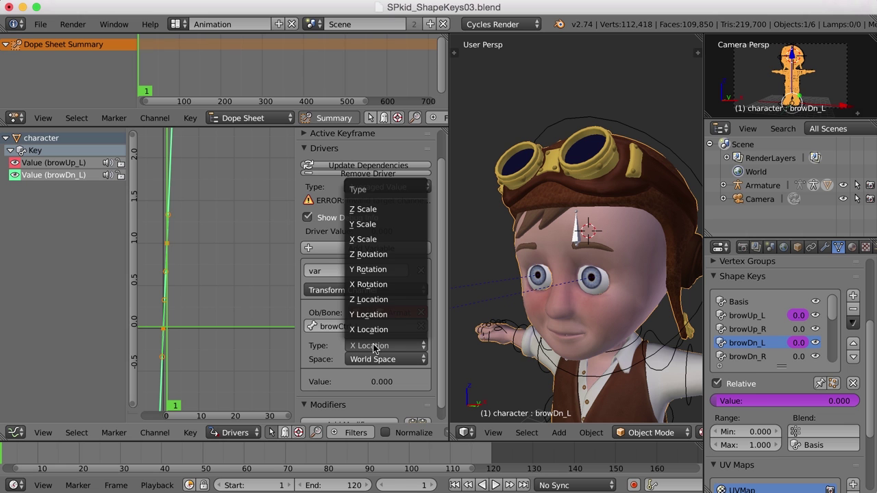
click(375, 315)
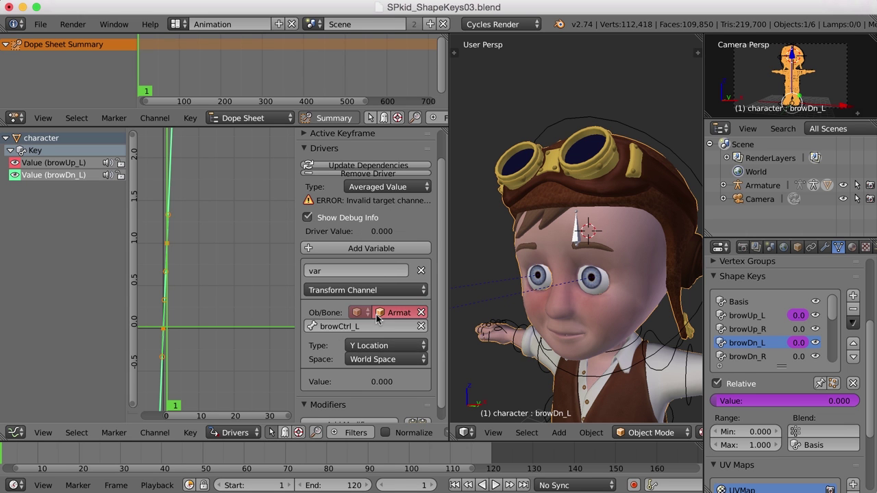
click(380, 360)
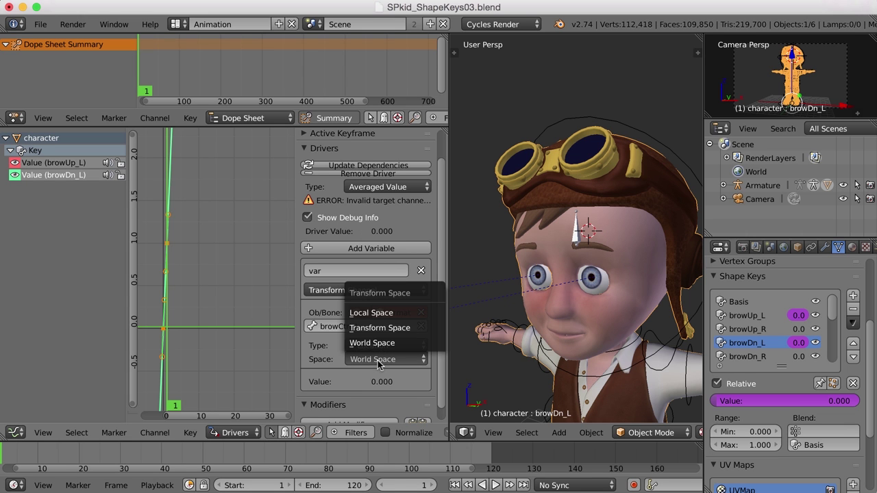
click(383, 316)
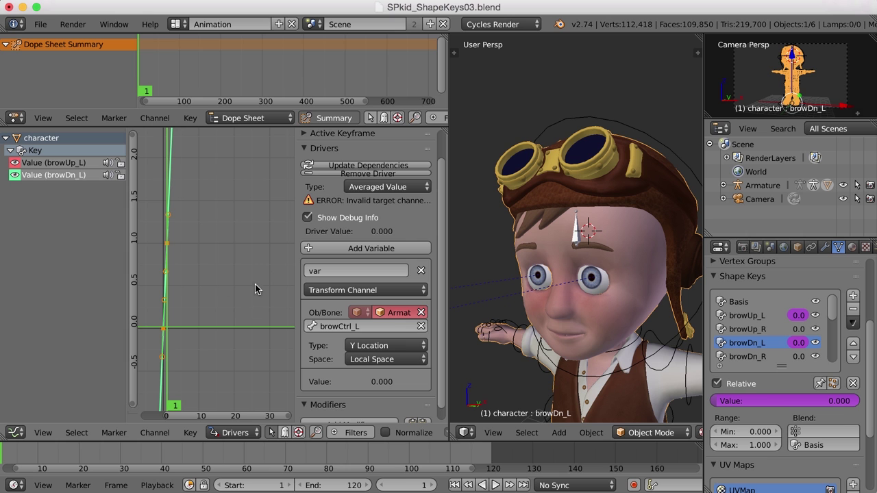
Change the browDn_L curve's frame-1 keyframe value from 1 to -1 and refit the view
key(Home)
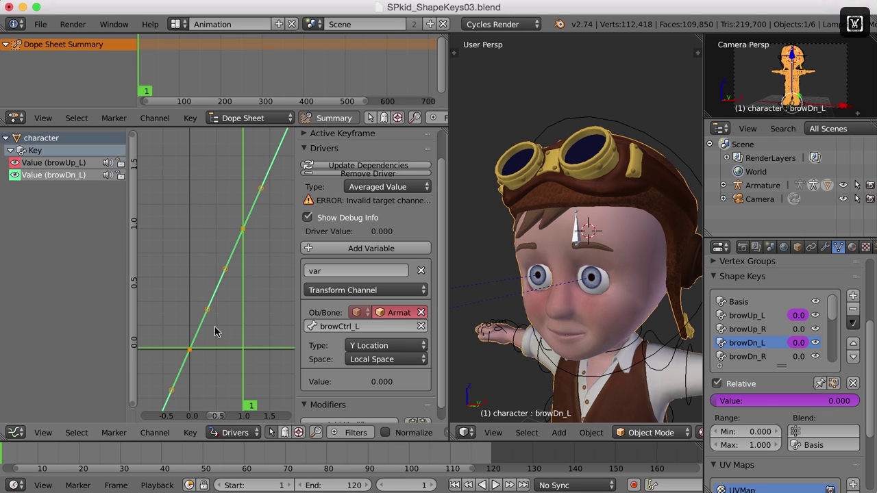
right_click(245, 231)
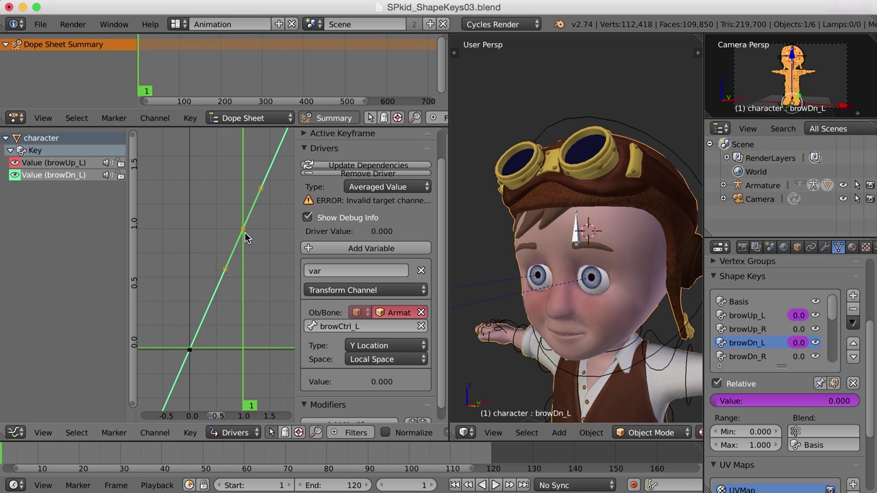
scroll(444, 256, up, 2)
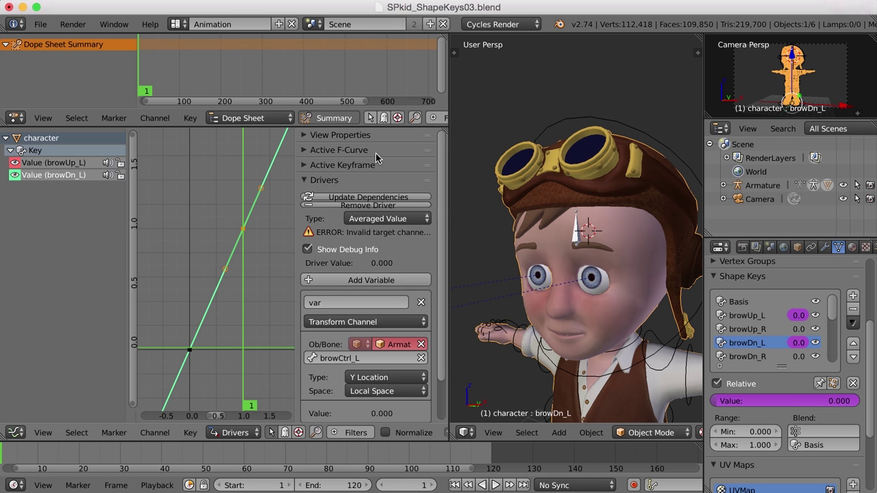
click(307, 166)
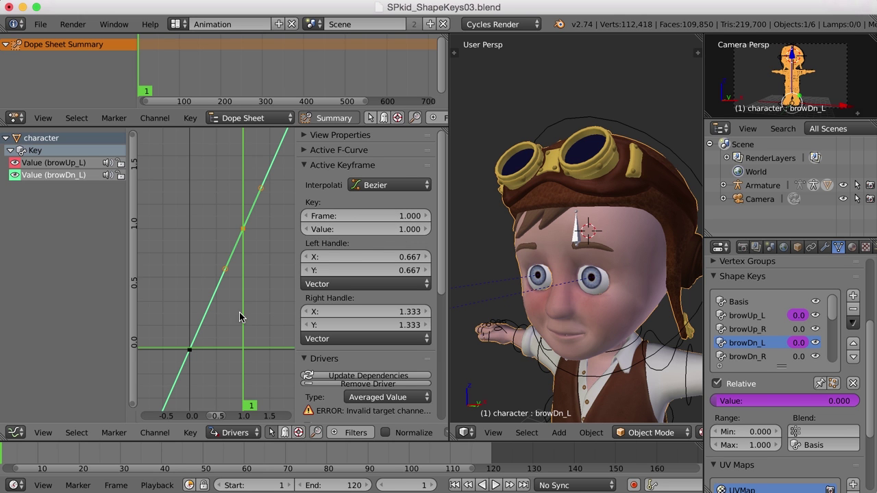
click(190, 351)
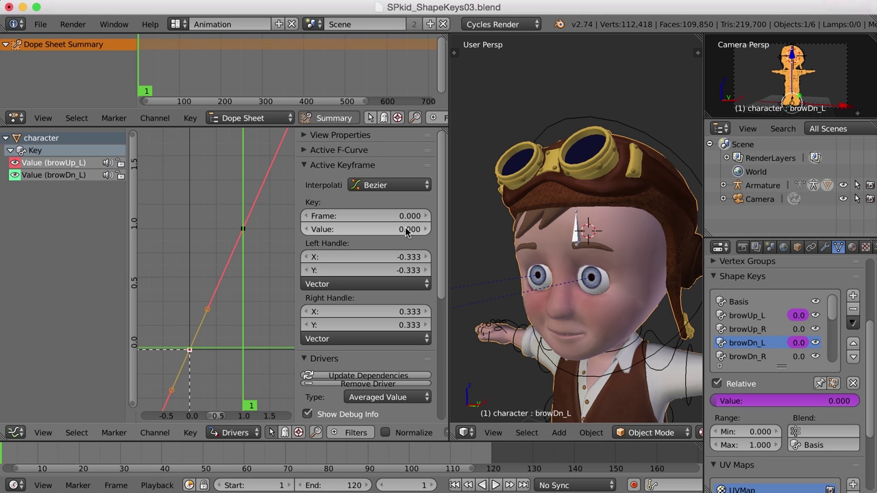
right_click(243, 230)
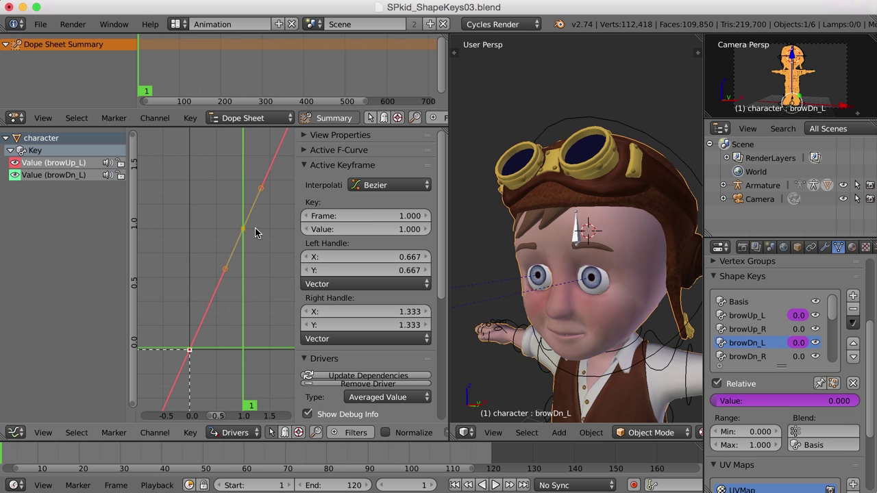
click(394, 229)
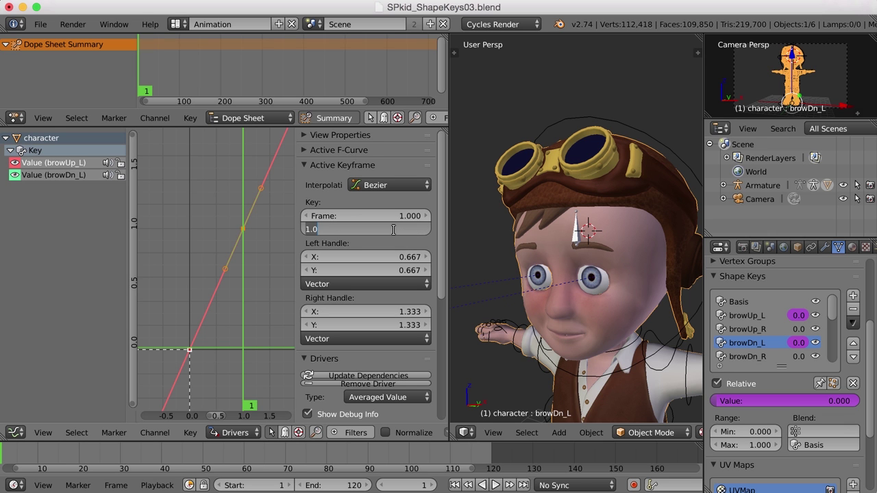
text(-1)
key(Return)
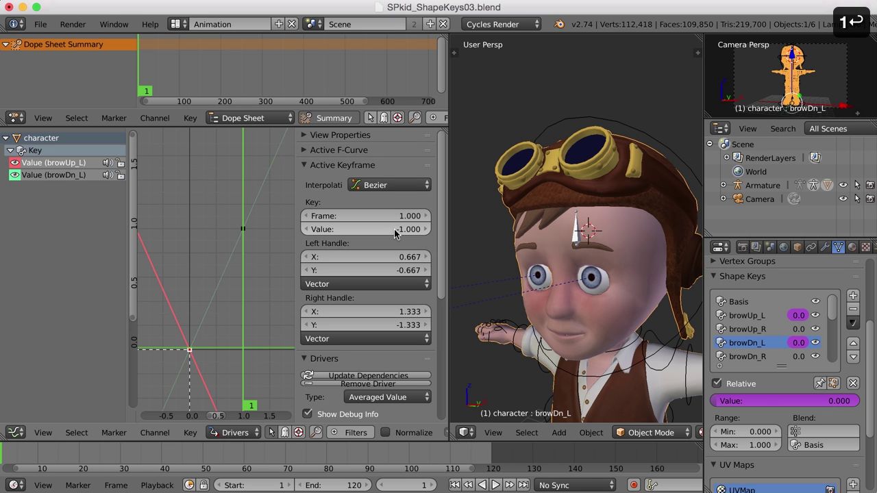
key(Home)
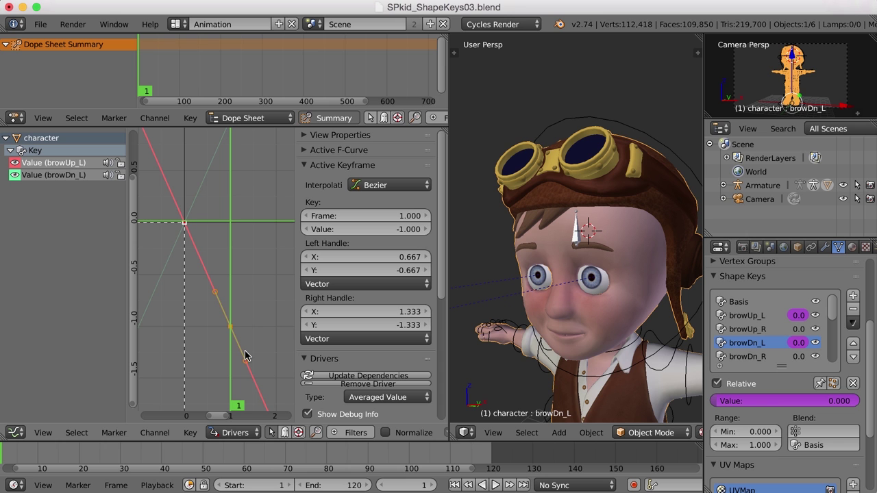
Inspect the frame-1 keyframes of the browUp_L and browDn_L driver curves
scroll(219, 287, down, 1)
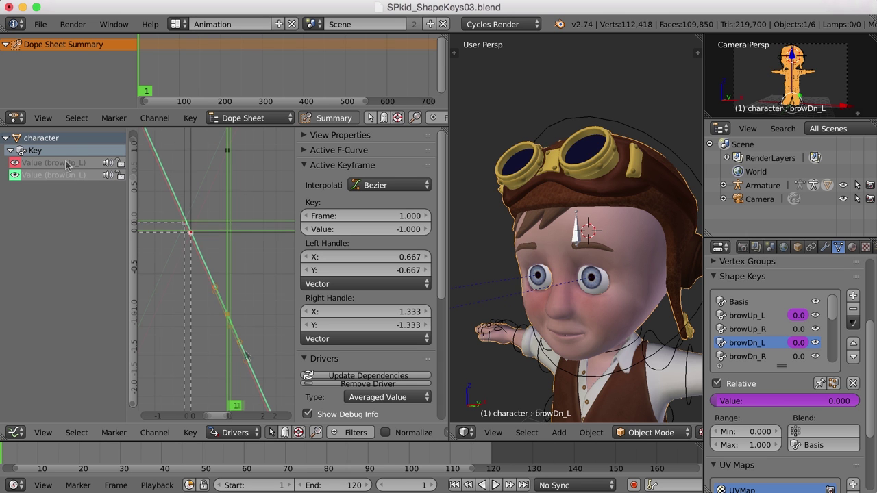
click(201, 218)
middle_drag(211, 206, 214, 254)
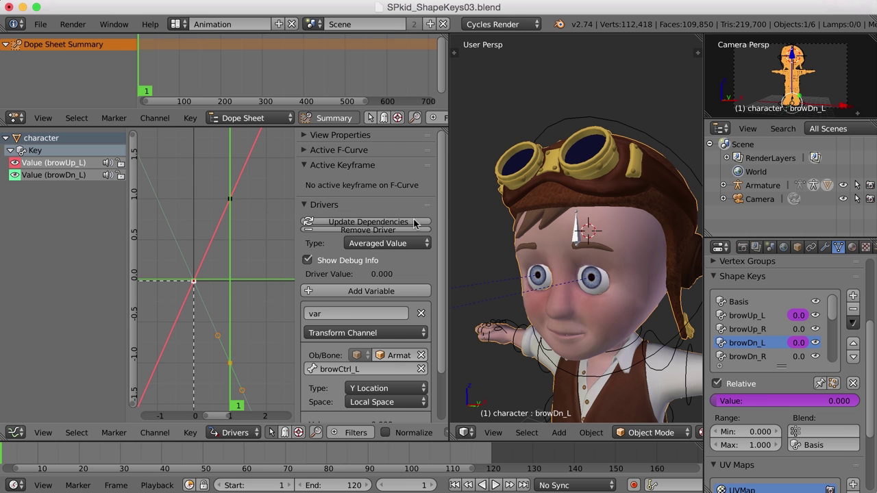
click(231, 200)
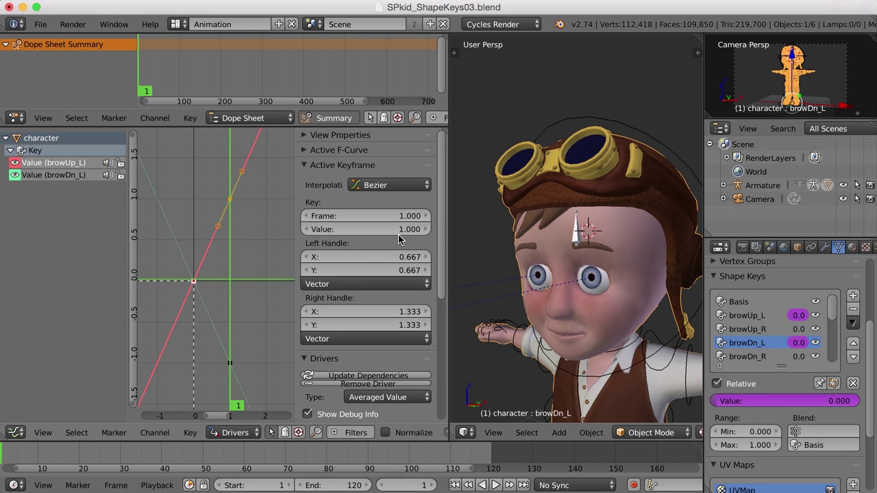
click(54, 176)
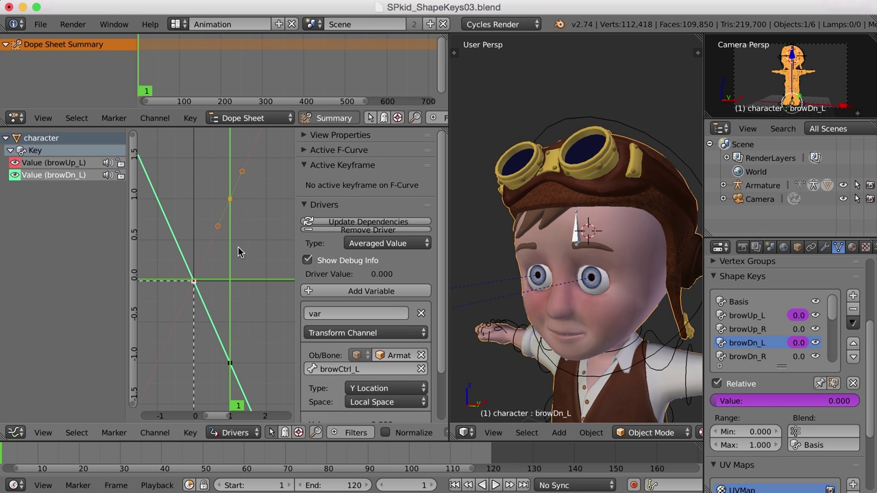
right_click(230, 363)
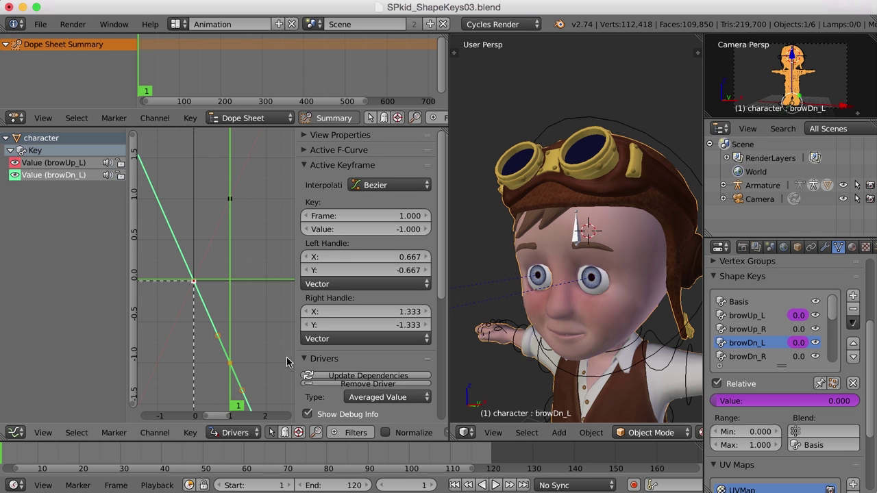
Test-raise browCtrl_L, undo the move, and make browSad_L the active shape key
right_click(578, 236)
drag(576, 199, 579, 233)
key(super+z)
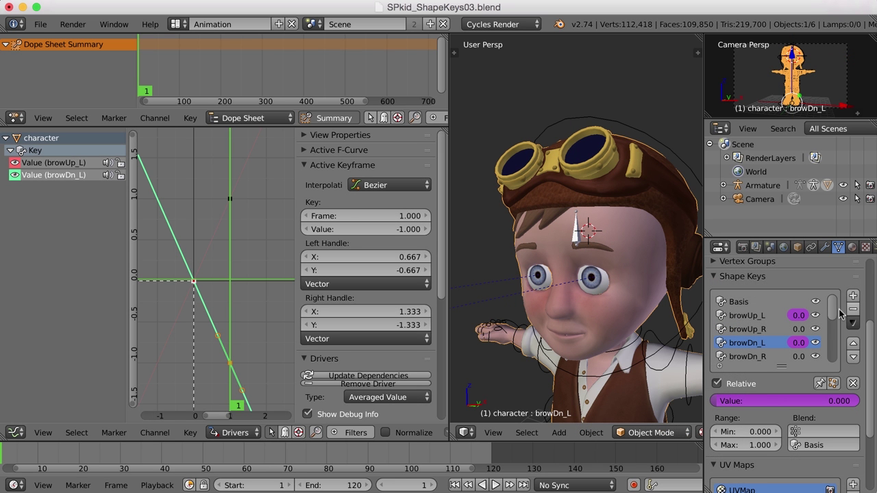
drag(833, 315, 832, 320)
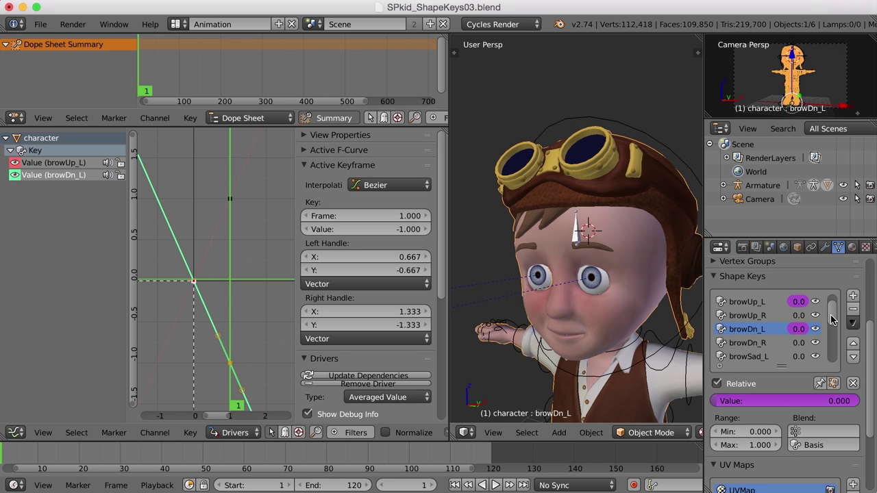
click(754, 359)
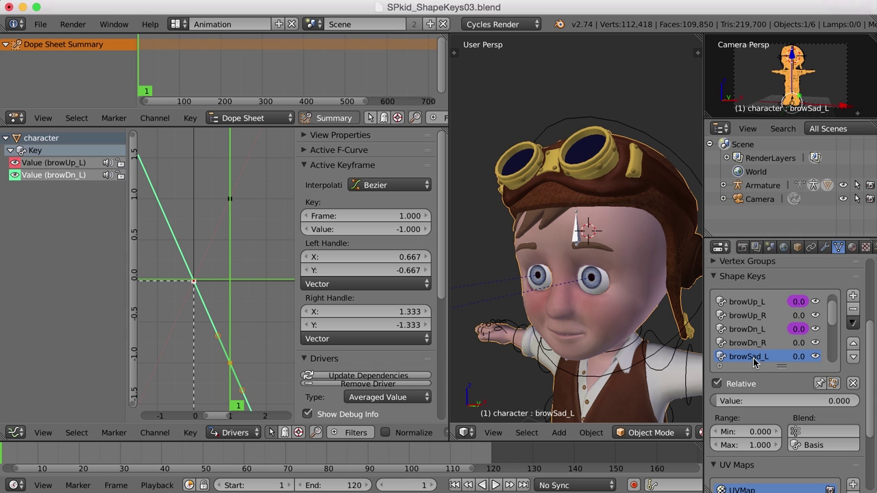
Add a driver to the browSad_L shape key value and select its channel in the Drivers editor
right_click(771, 402)
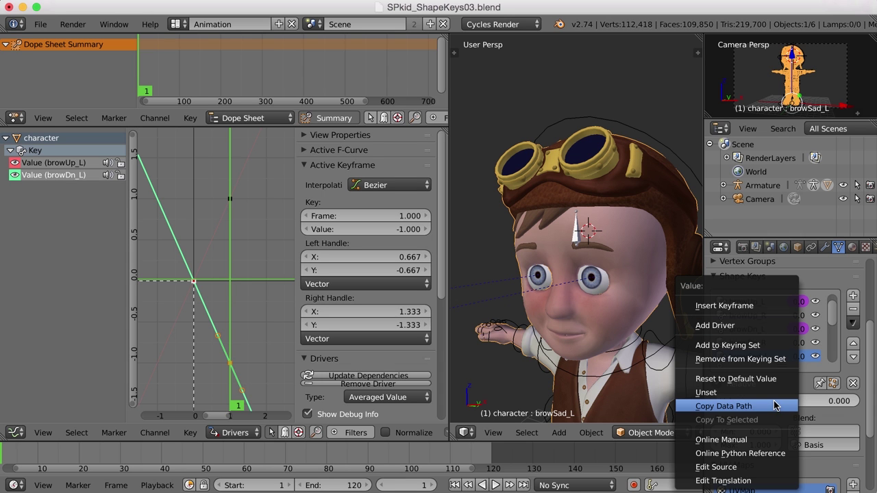
click(729, 326)
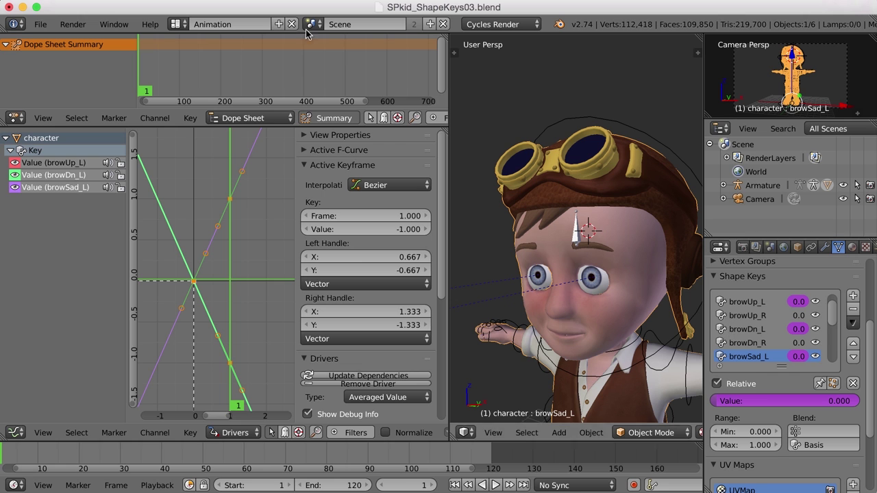
click(58, 193)
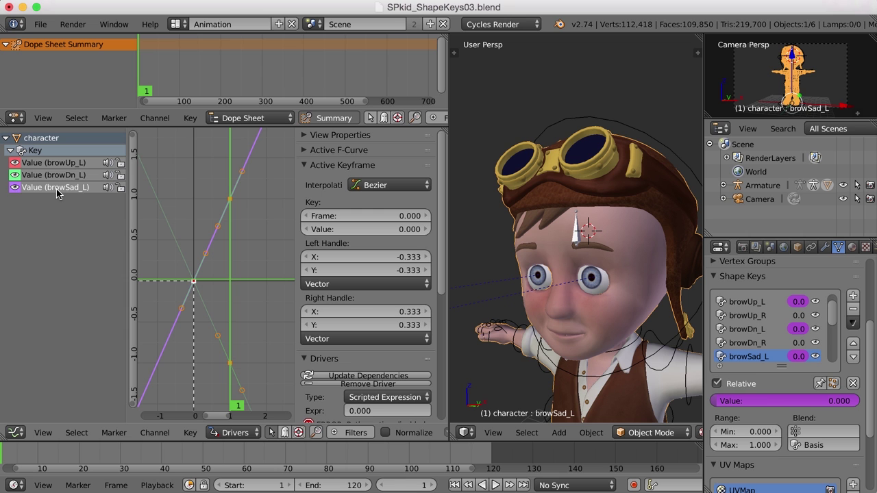
Set the browSad_L driver to Averaged Value targeting the Armature's browCtrl_L bone, then select that bone
click(304, 166)
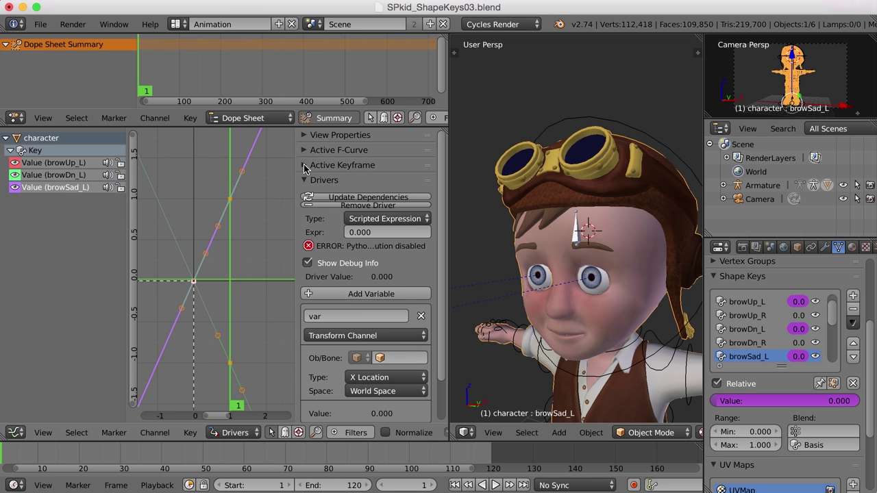
click(404, 220)
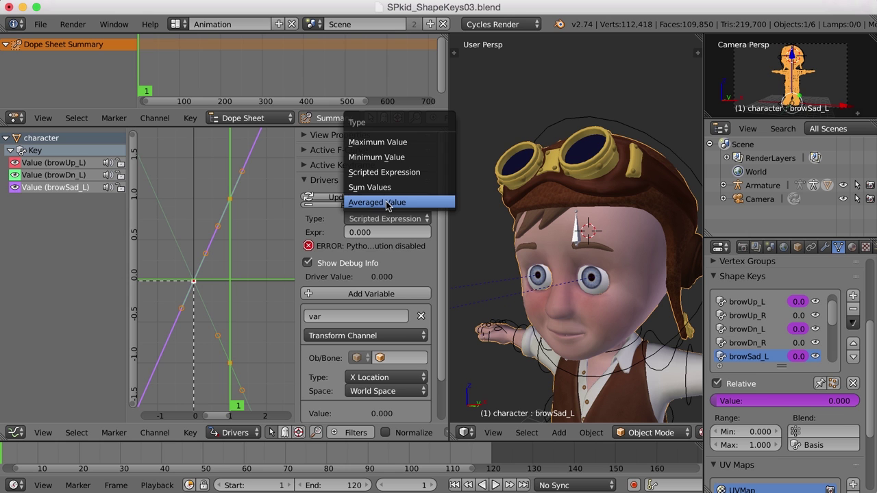
click(386, 202)
click(392, 344)
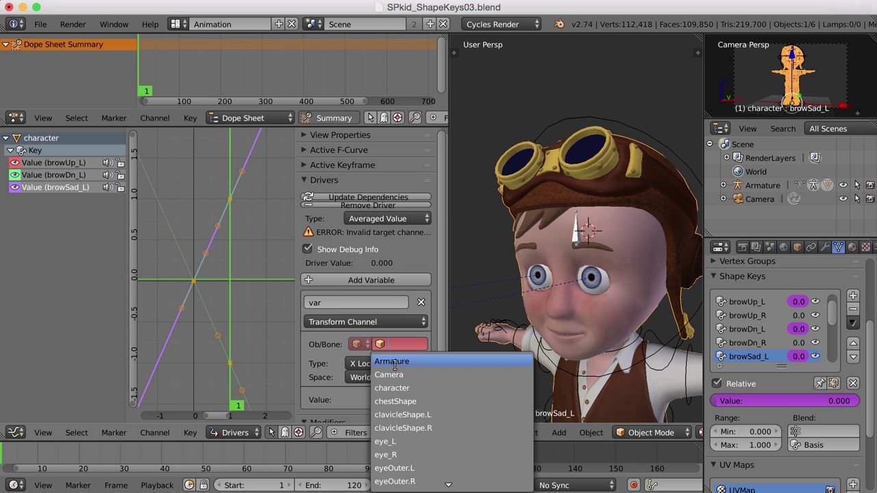
click(396, 363)
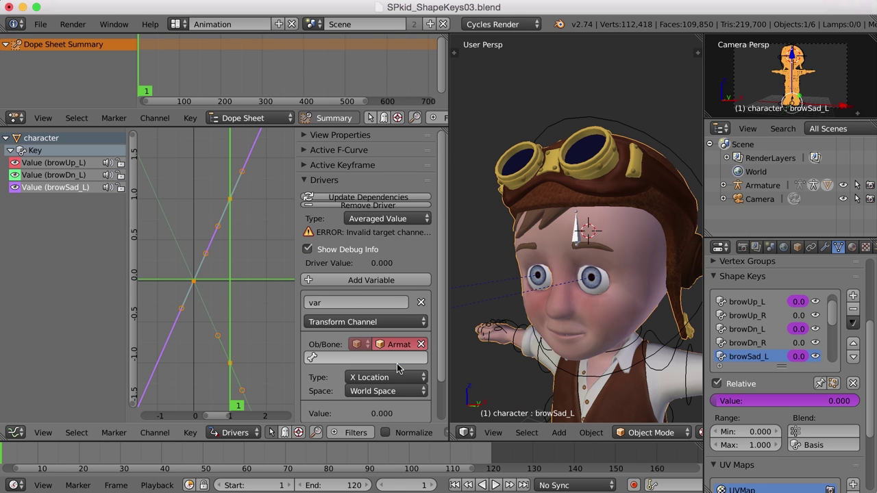
click(321, 360)
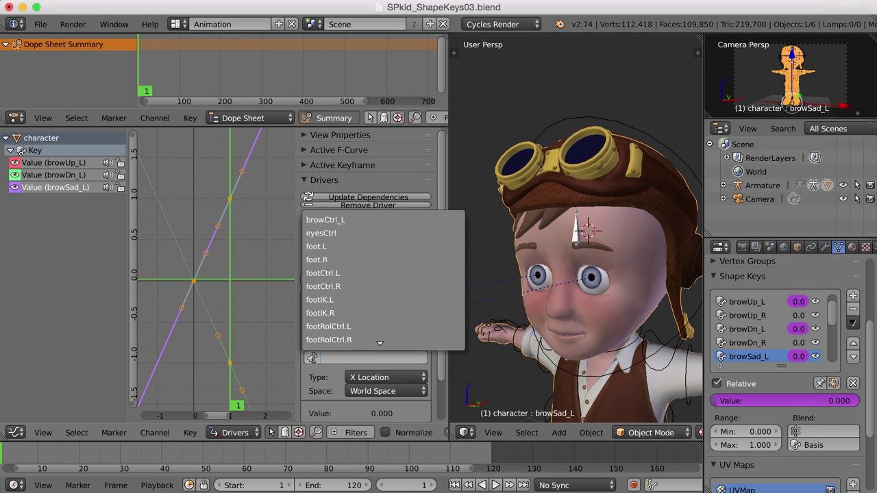
click(348, 222)
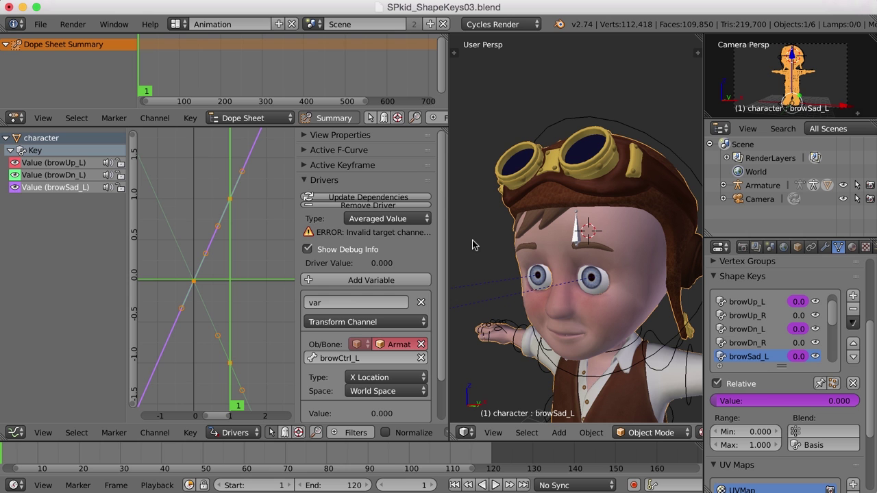
right_click(575, 236)
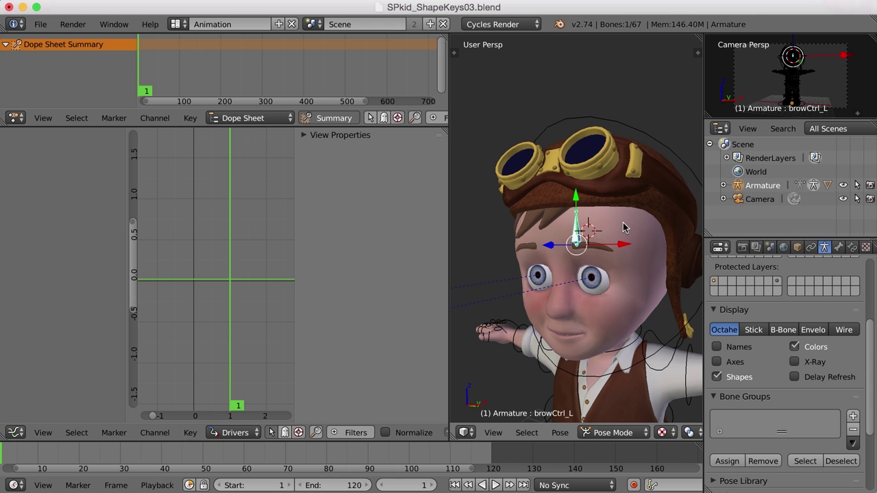
Make the driver variable read Z Rotation in Local Space
key(ctrl+z)
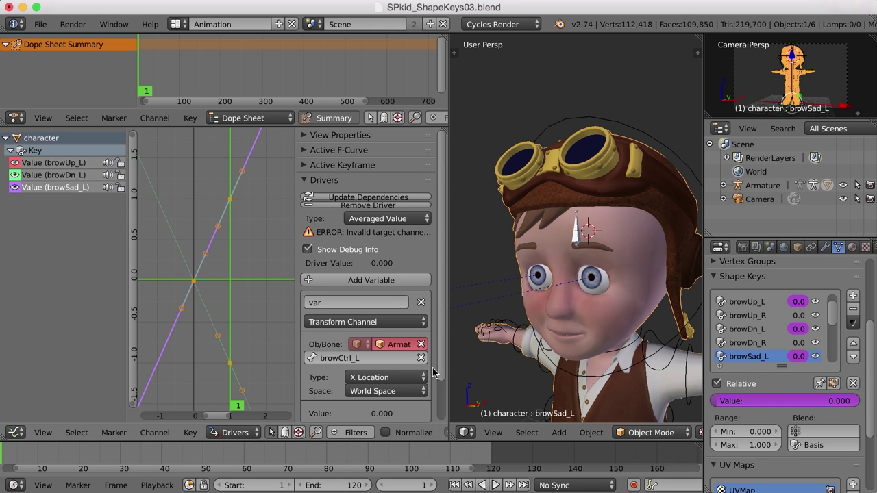
scroll(440, 410, down, 2)
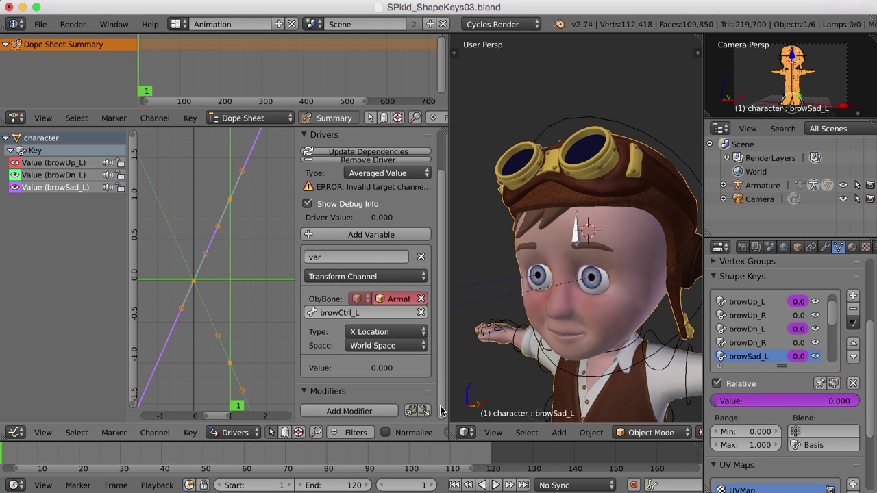
click(395, 333)
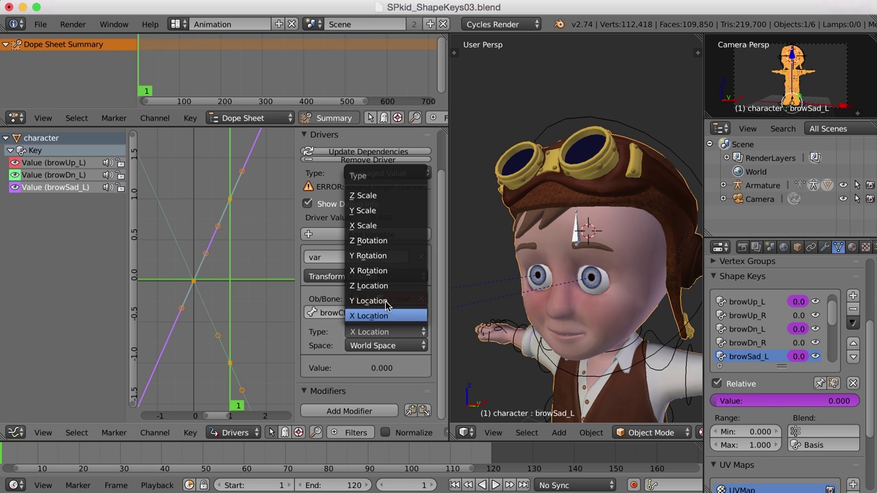
click(383, 243)
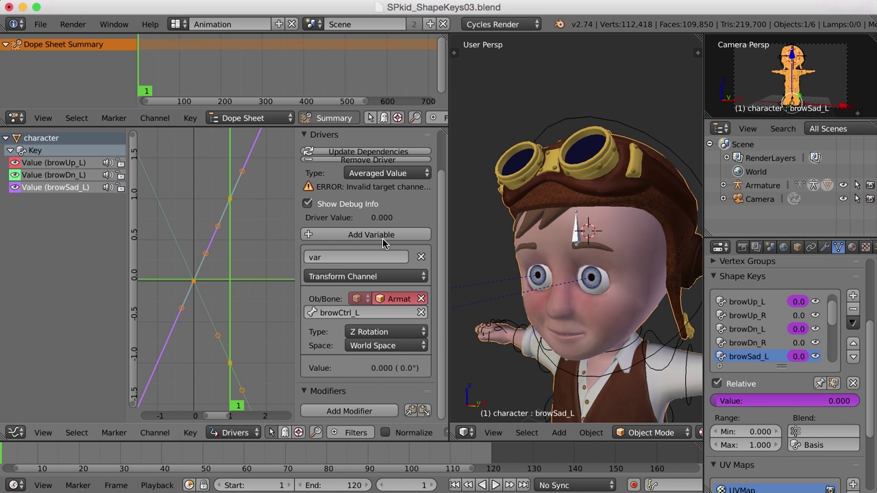
click(393, 347)
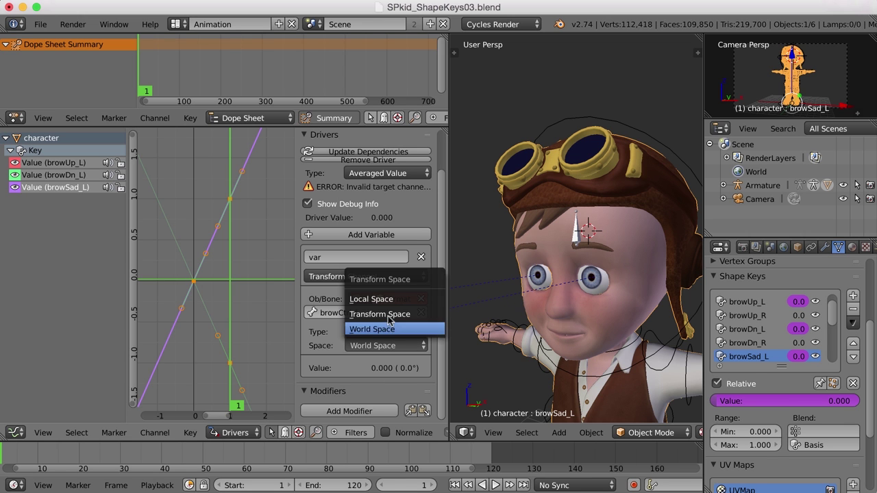
click(386, 299)
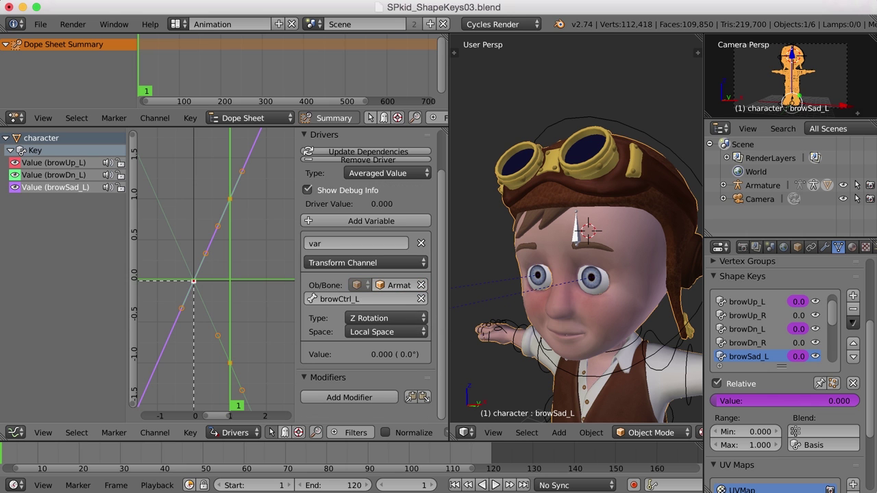
Test the driver by rotating browCtrl_L, then undo the test rotation
right_click(580, 241)
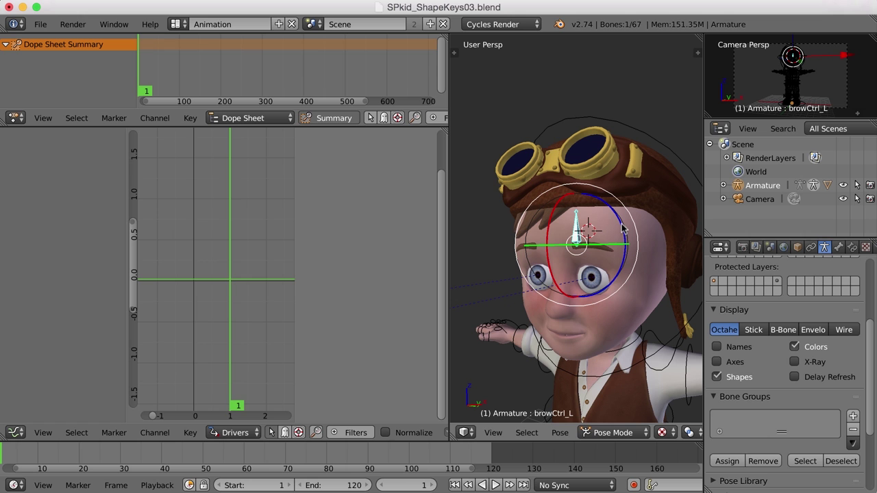
drag(623, 228, 642, 232)
key(super+z)
key(super+z)
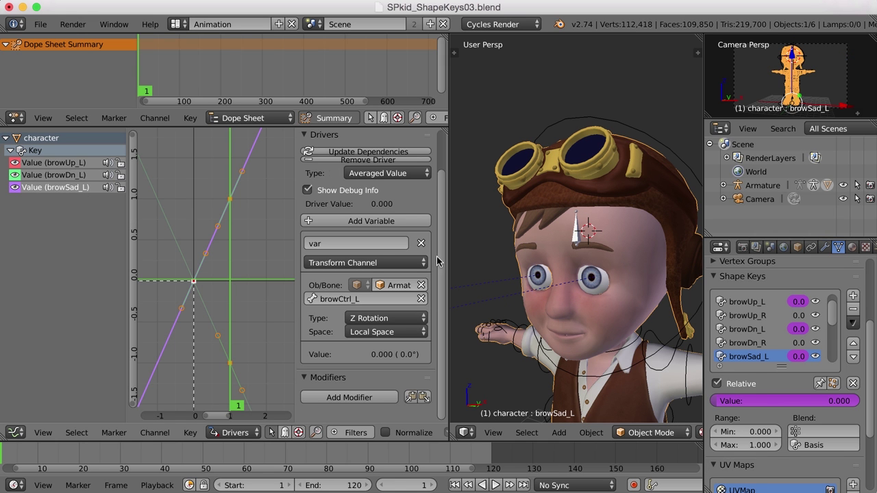
Set the active keyframe value of the browSad_L driver curve to -1
drag(440, 261, 442, 186)
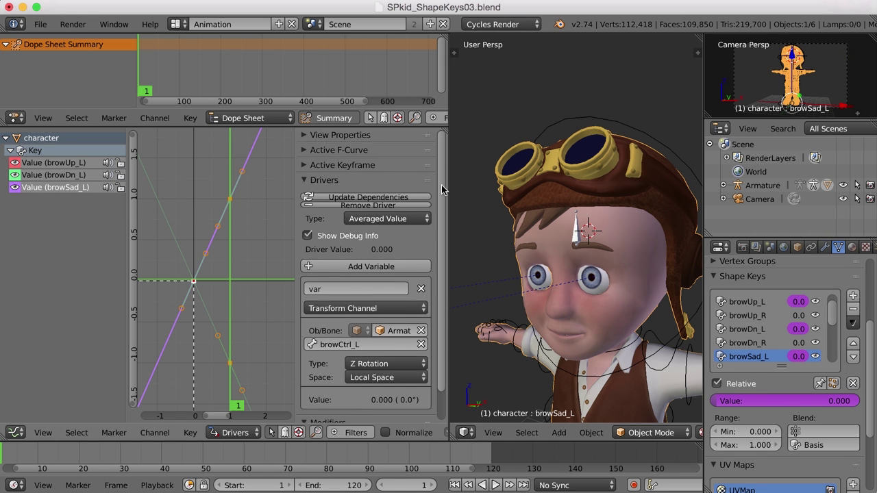
click(305, 166)
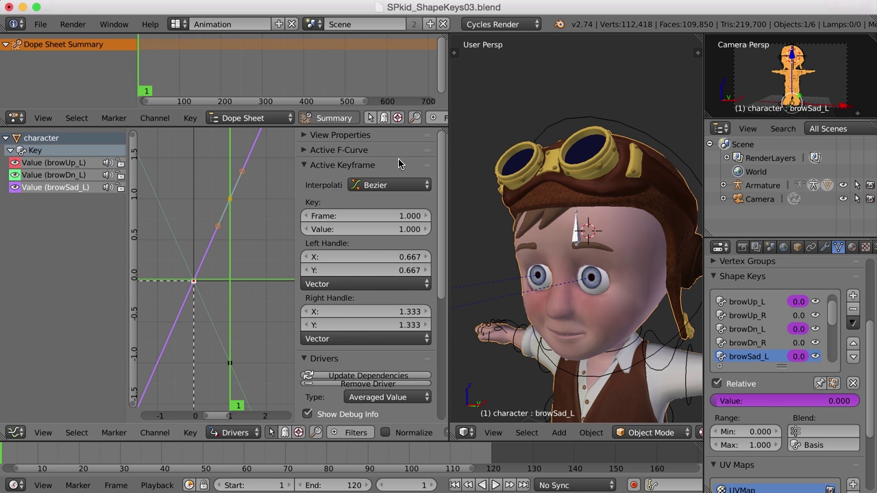
click(398, 229)
text(-1)
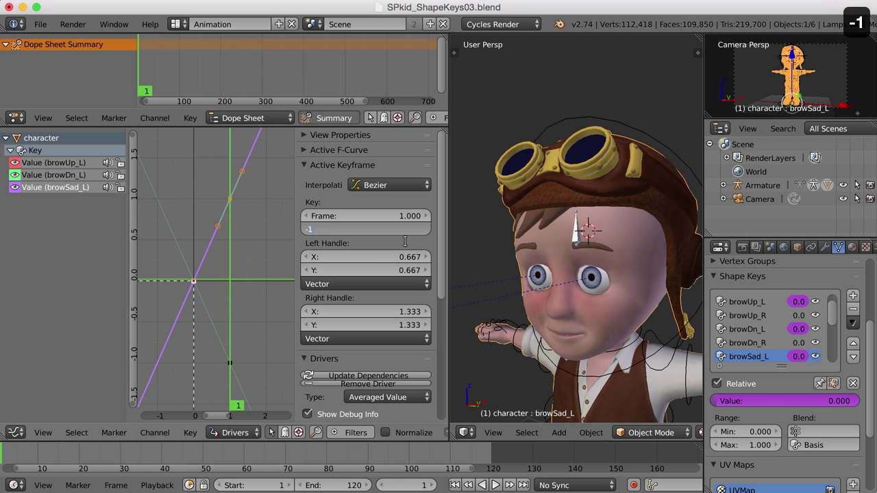
key(Return)
Select browCtrl_L and rotate it to test the downward-sloping driver
right_click(580, 232)
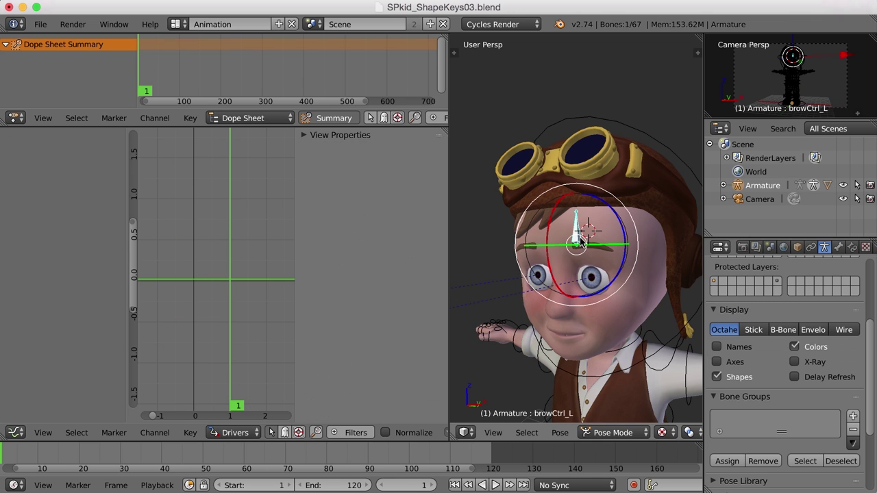
drag(615, 218, 627, 250)
middle_drag(627, 250, 600, 266)
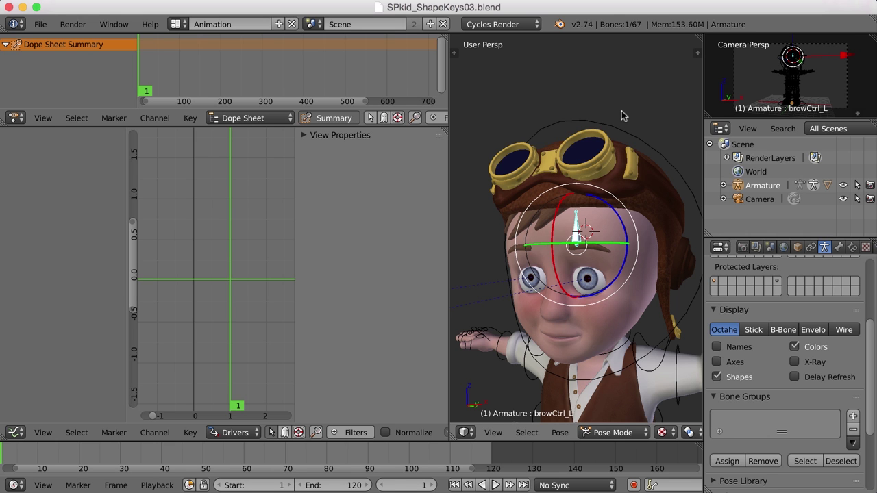
Switch to the Default screen layout and orbit to face the character
click(175, 24)
click(199, 96)
key(n)
middle_drag(490, 199, 597, 223)
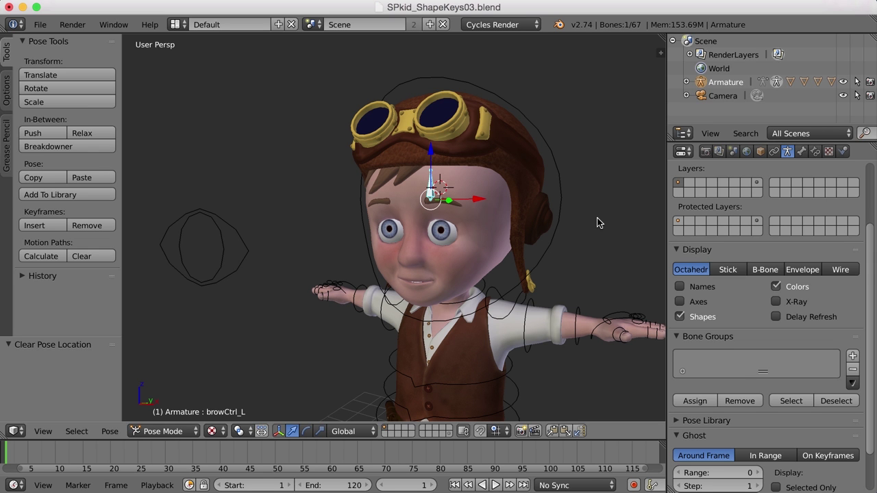
Return the armature to Object Mode, show an empty layer, and centre the 3D cursor
key(Tab)
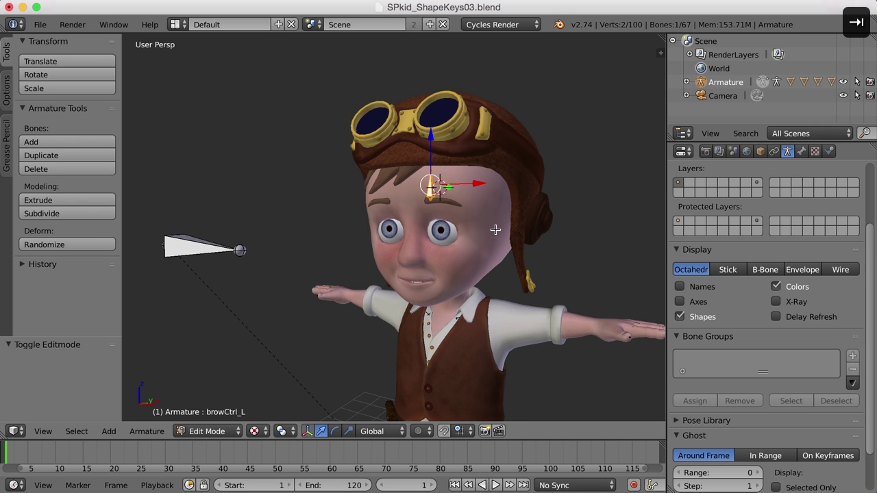
click(206, 431)
click(207, 415)
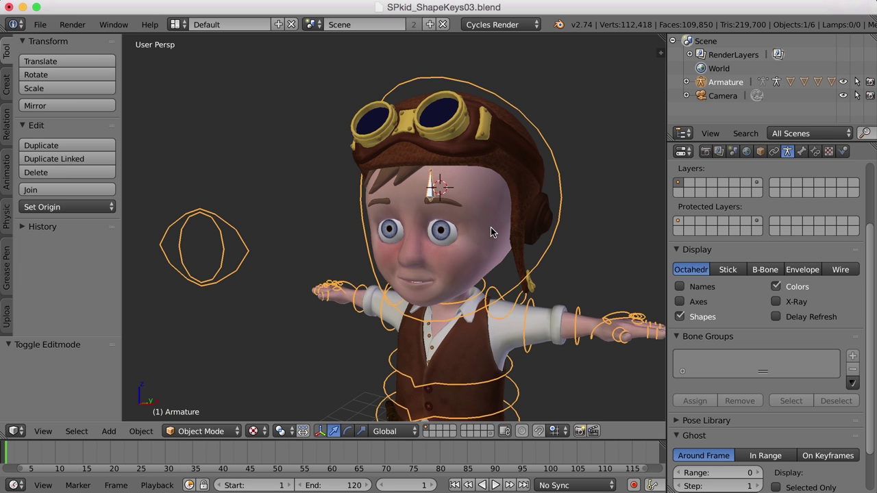
scroll(490, 227, down, 4)
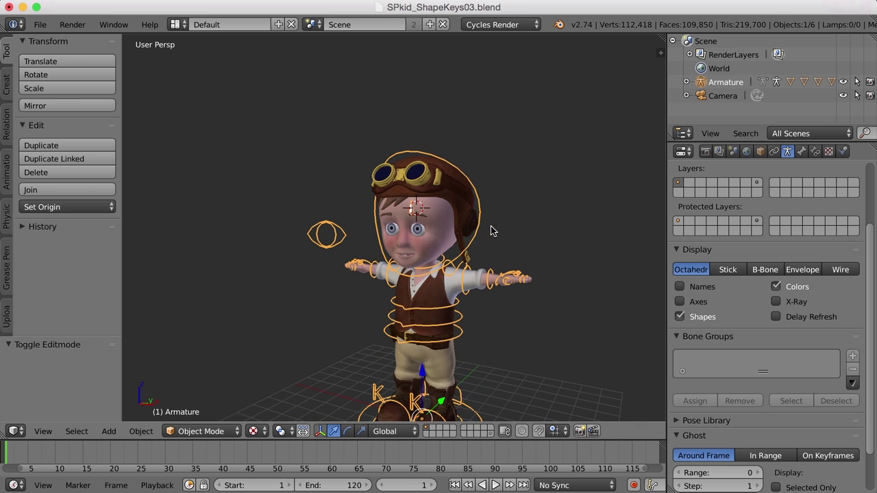
click(429, 432)
key(shift+c)
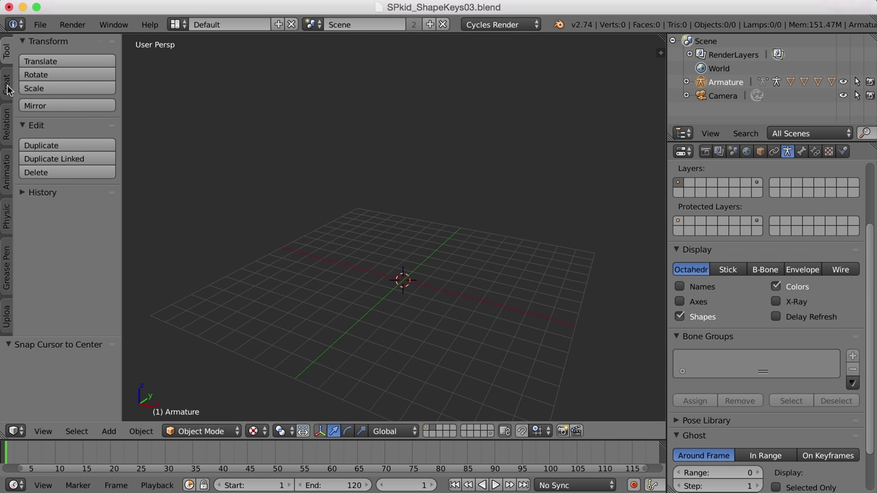
Add a circle mesh at the origin and view it in orthographic top view
ctrl+scroll(31, 88, down, 1)
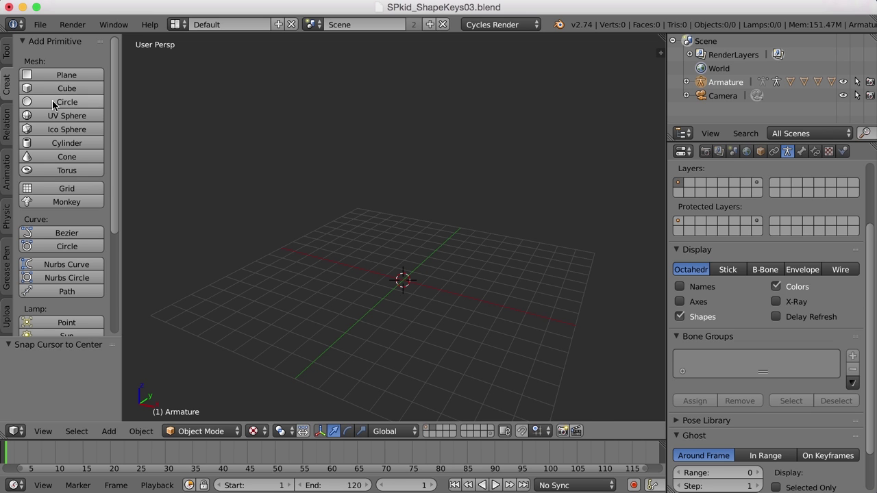
click(53, 102)
key(KP_7)
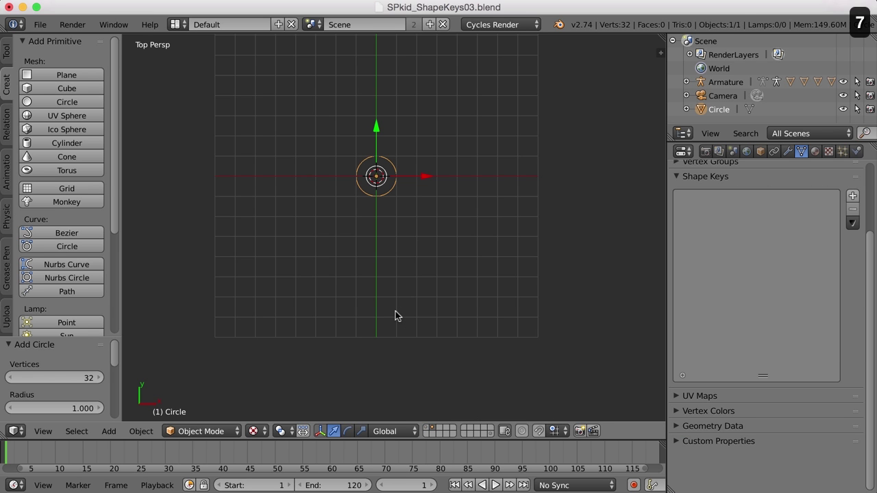
key(KP_Decimal)
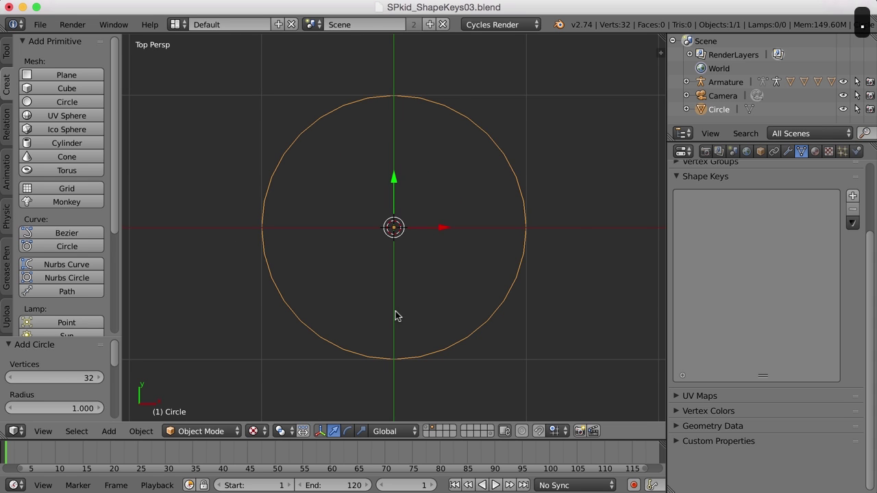
key(KP_5)
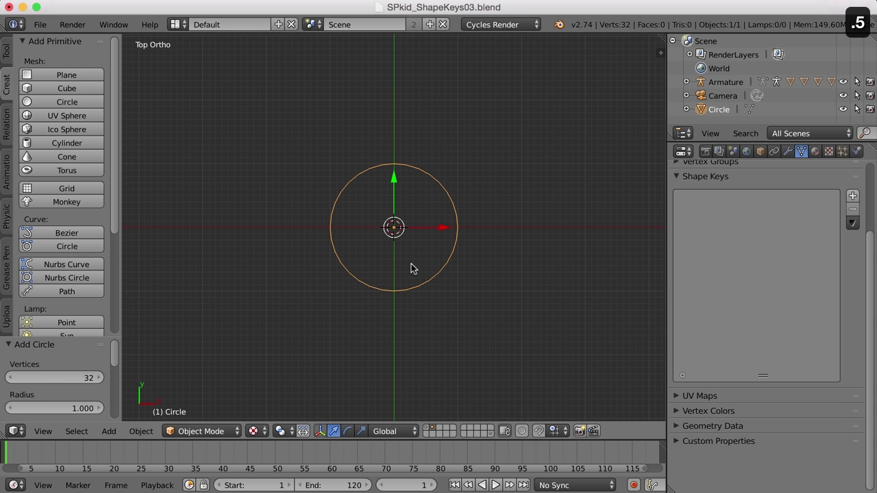
In Edit Mode, lift the circle's bottom vertex with proportional editing on
key(Tab)
right_click(394, 291)
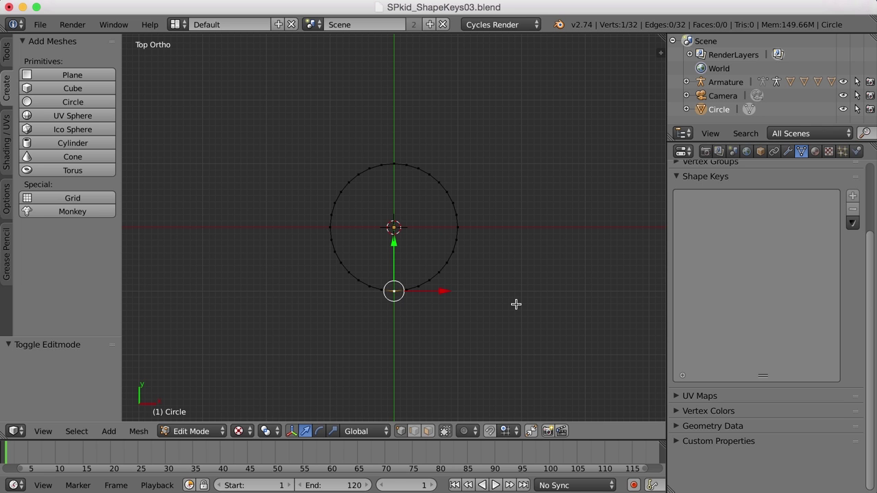
key(o)
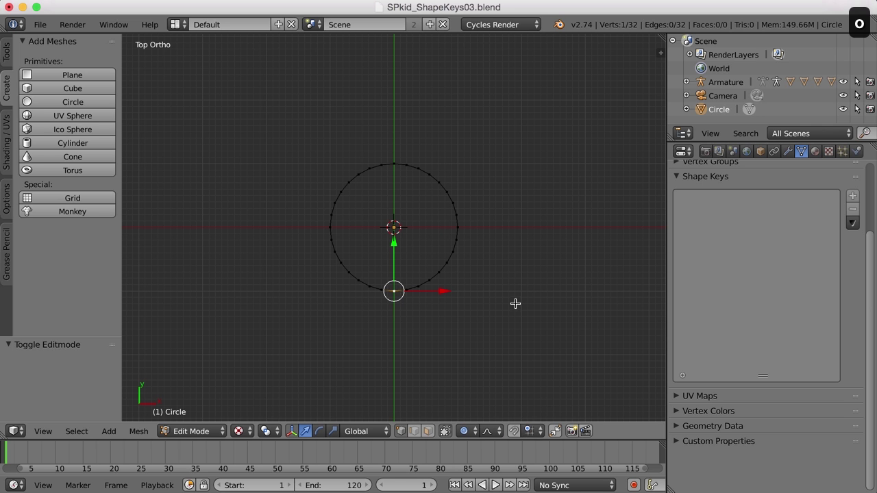
key(g)
scroll(422, 316, down, 8)
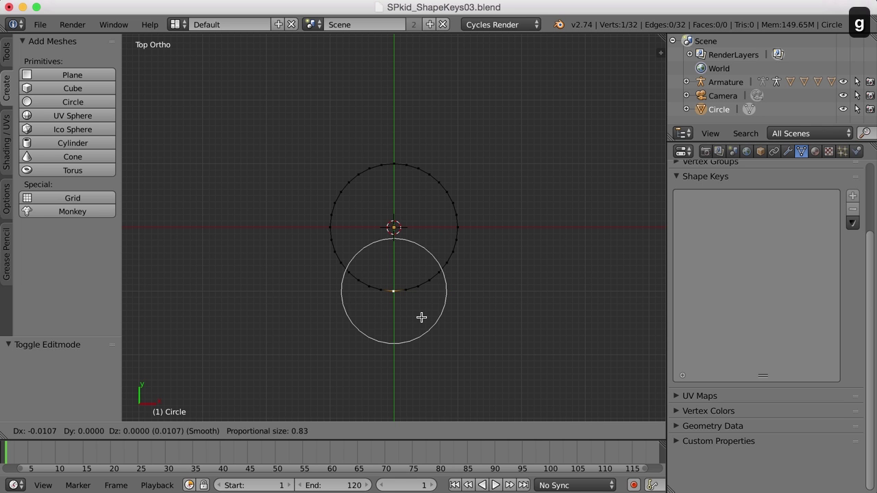
click(421, 317)
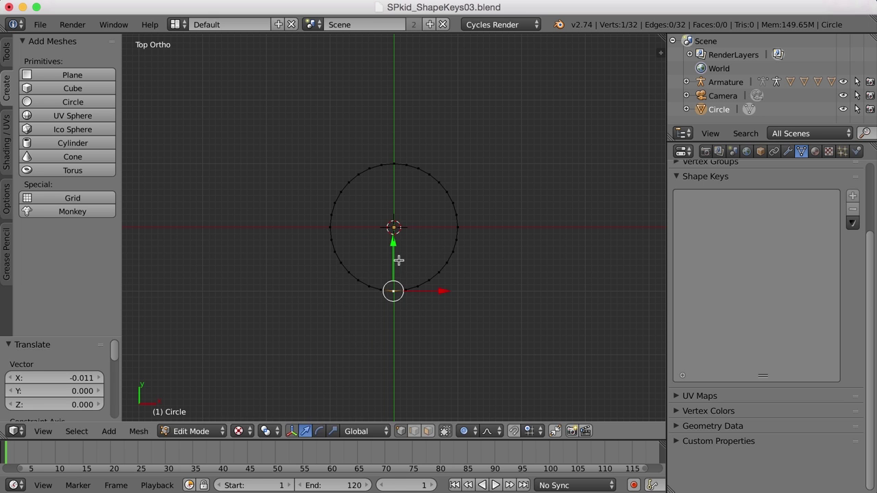
key(g)
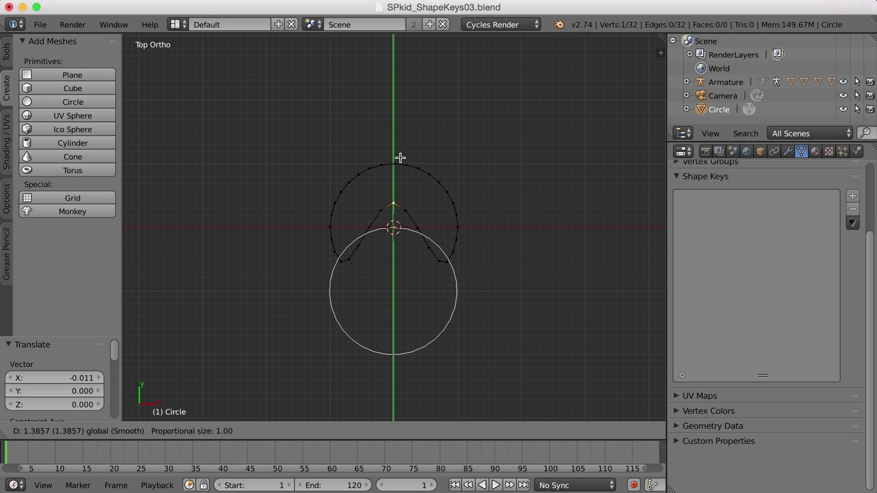
click(400, 157)
Spread the two lower vertices apart horizontally, then select the top vertex
right_click(446, 261)
shift+right_click(340, 263)
key(ctrl+alt+s)
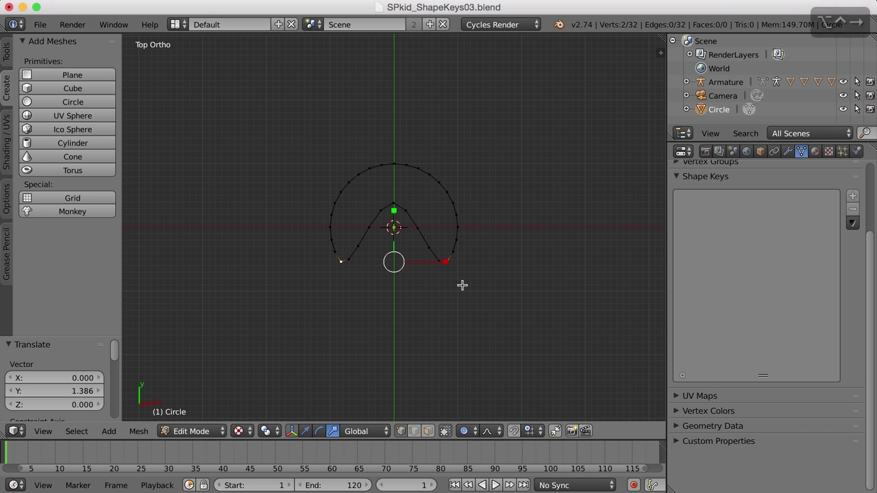
mouse_move(446, 261)
mouse_down()
mouse_move(486, 254)
mouse_move(451, 257)
mouse_up()
right_click(393, 164)
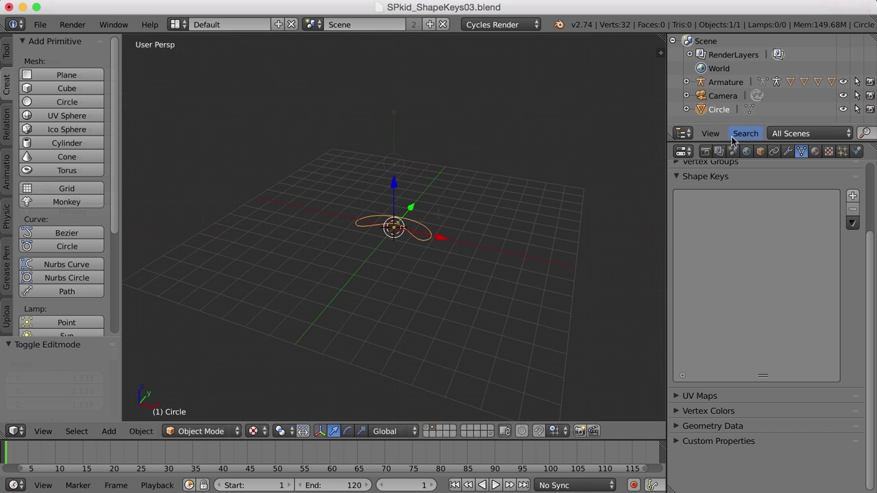
Rename the Circle object to eyeBrowShape and switch back to the character's layer
key(n)
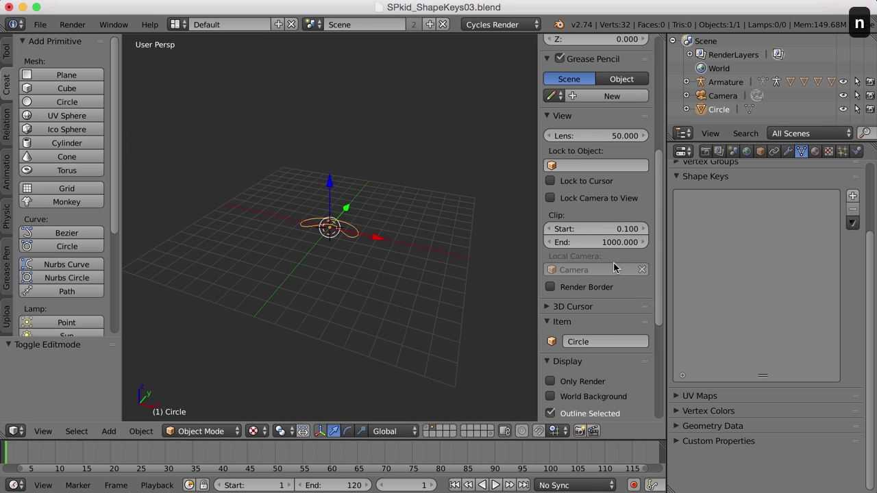
scroll(595, 274, down, 4)
click(593, 274)
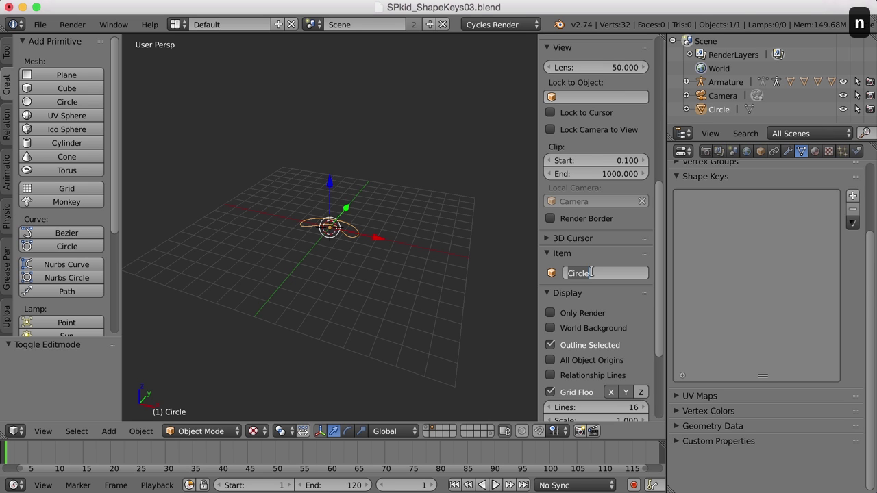
text(eyeBro)
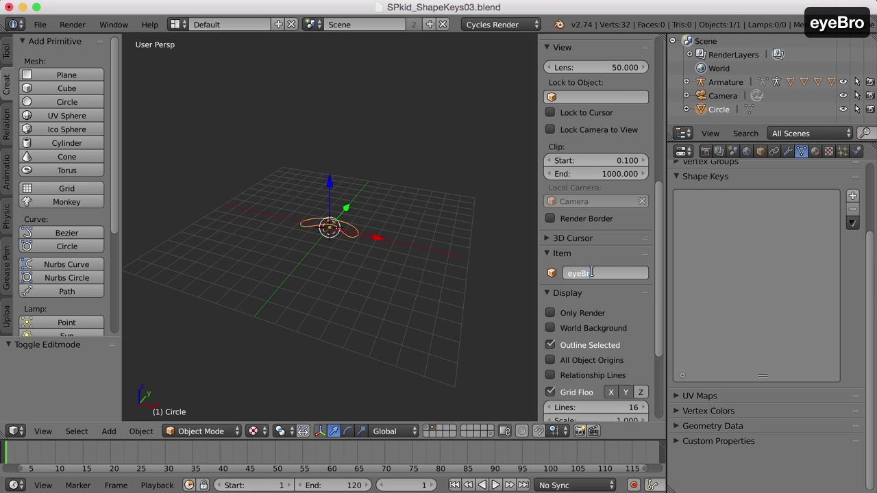
text(wShape)
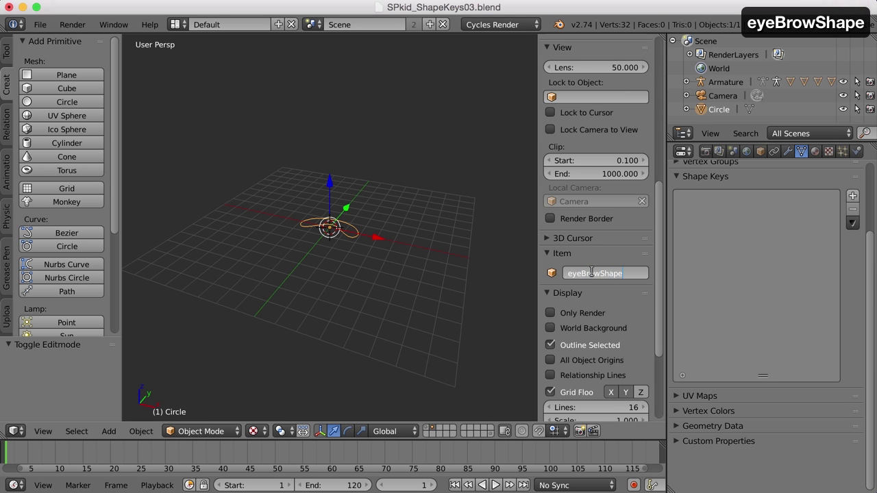
key(Return)
key(n)
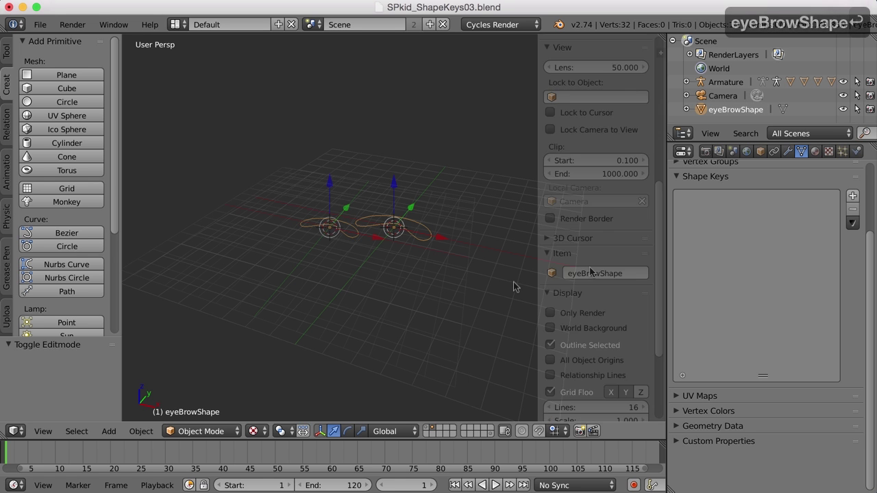
click(427, 428)
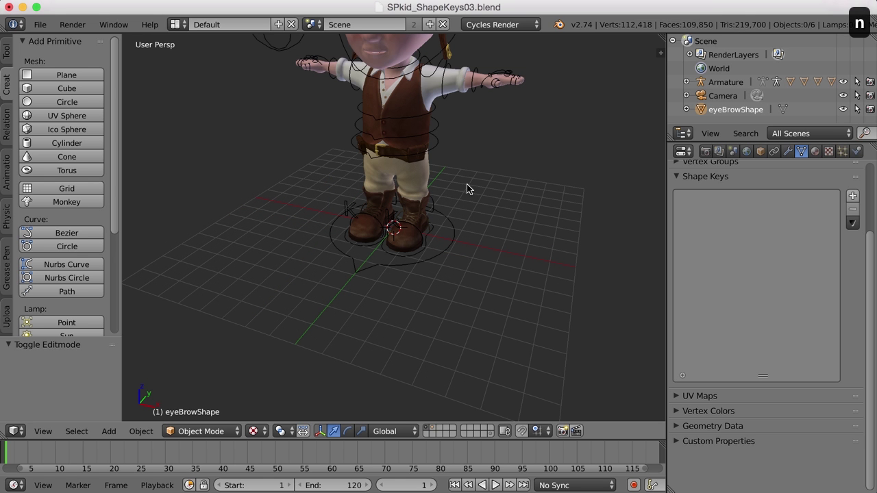
Select the rig, put it in Pose Mode, and show browCtrl_L's bone settings
shift+middle_drag(495, 162, 482, 269)
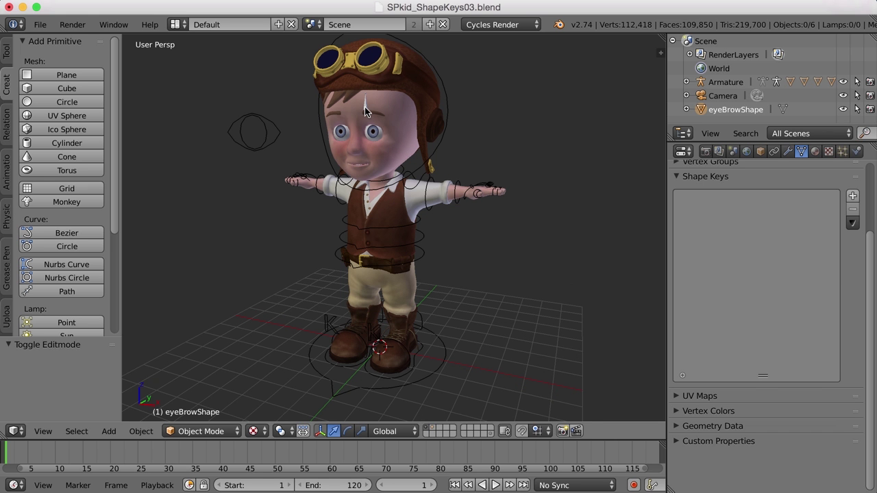
right_click(365, 112)
click(201, 431)
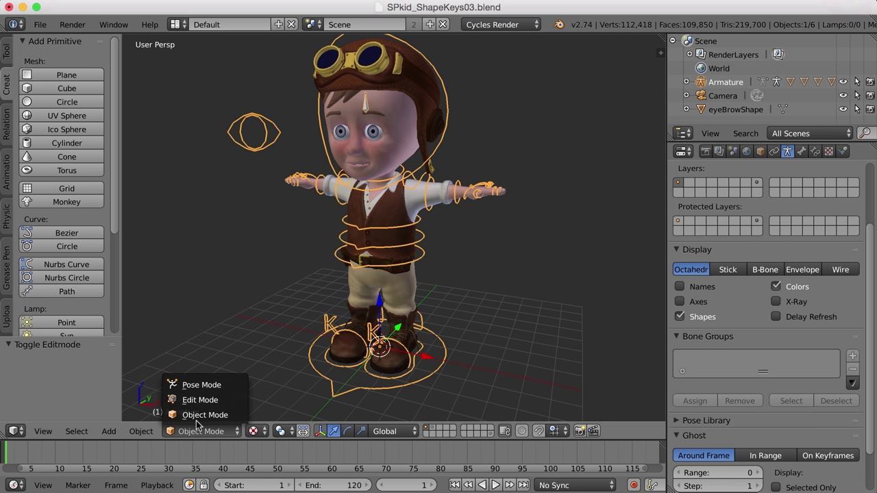
click(198, 384)
key(n)
click(801, 150)
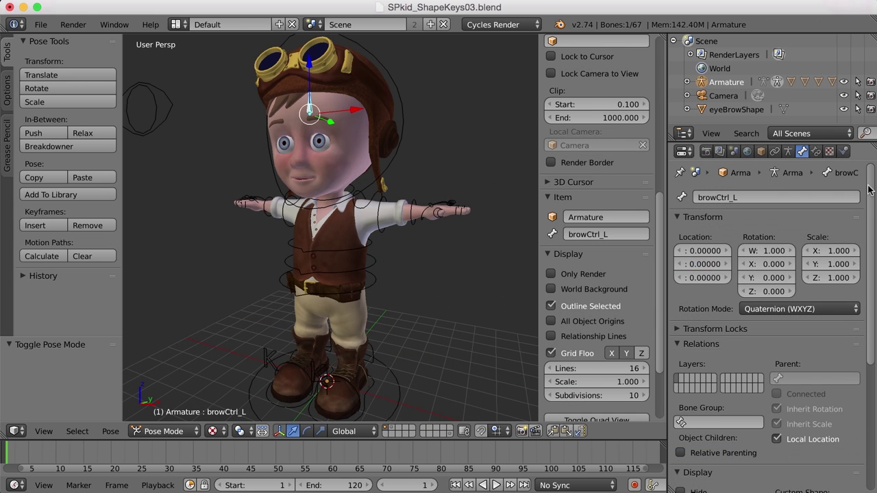
Set browCtrl_L's custom shape to eyeBrowShape, drawn as wireframe
drag(870, 190, 873, 340)
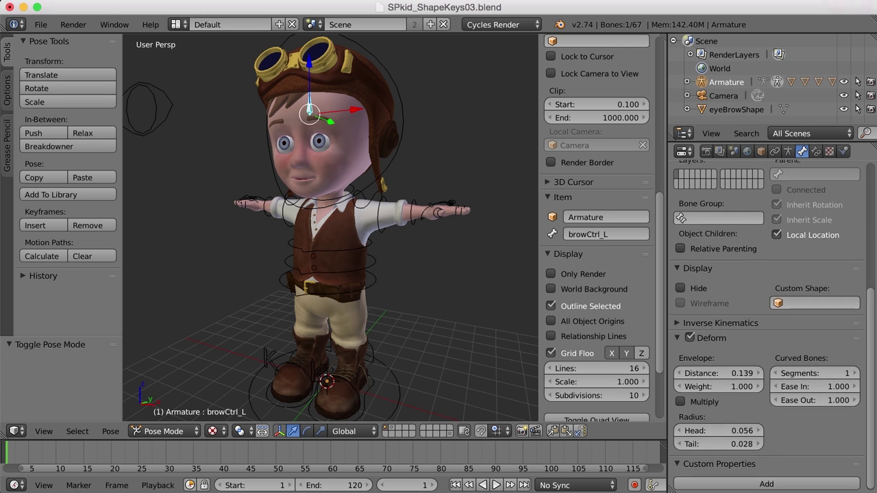
click(778, 302)
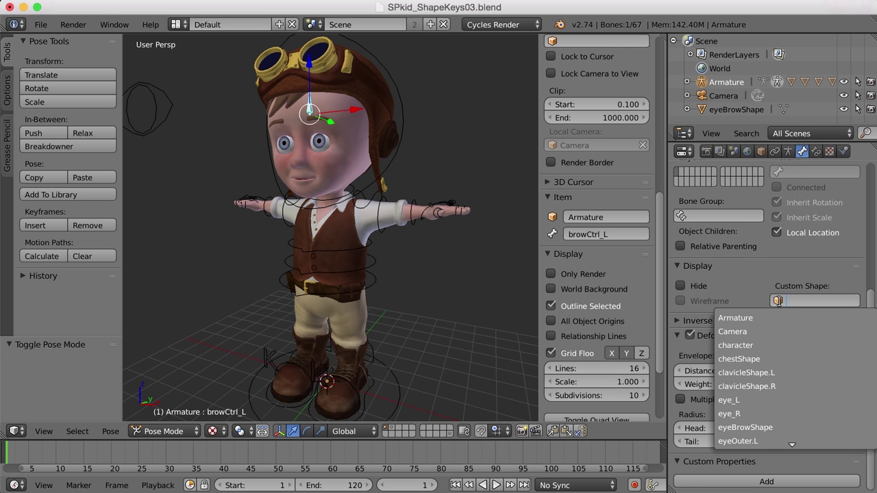
click(772, 428)
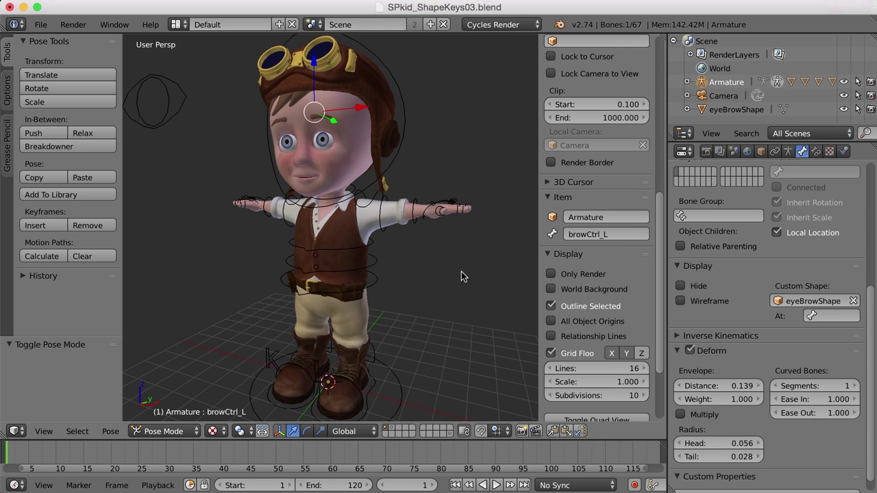
click(681, 301)
middle_drag(459, 281, 429, 277)
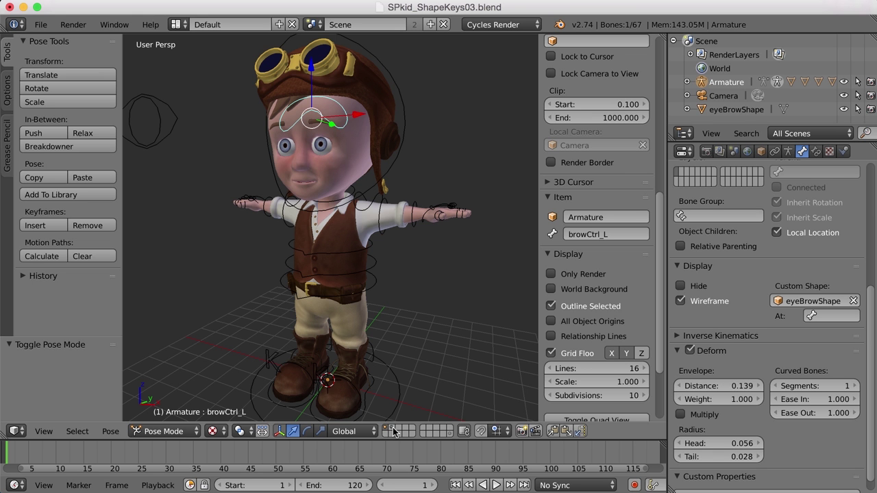
middle_drag(410, 377, 400, 358)
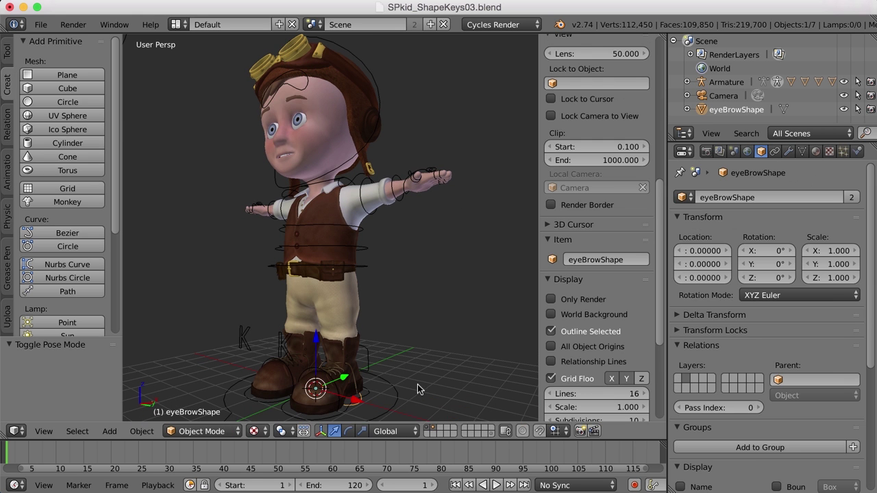
middle_drag(417, 384, 430, 363)
In Edit Mode, select all eyeBrowShape points and scale them down to 0.452
key(Tab)
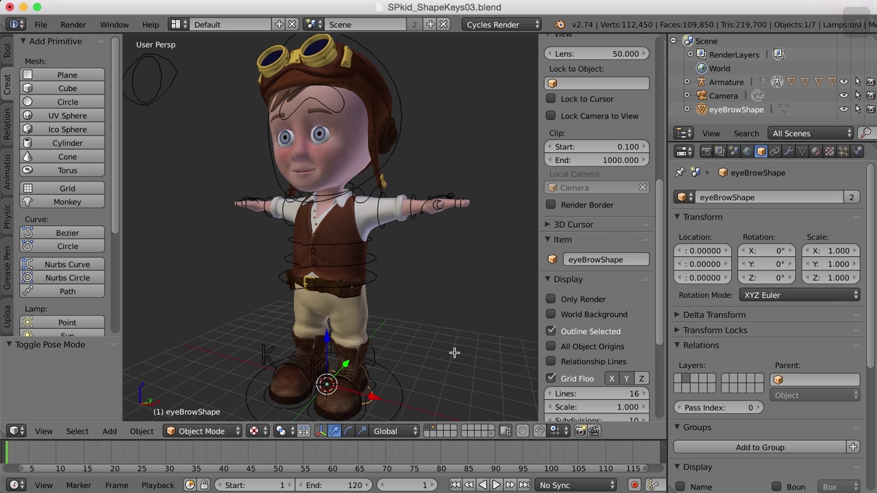
key(a)
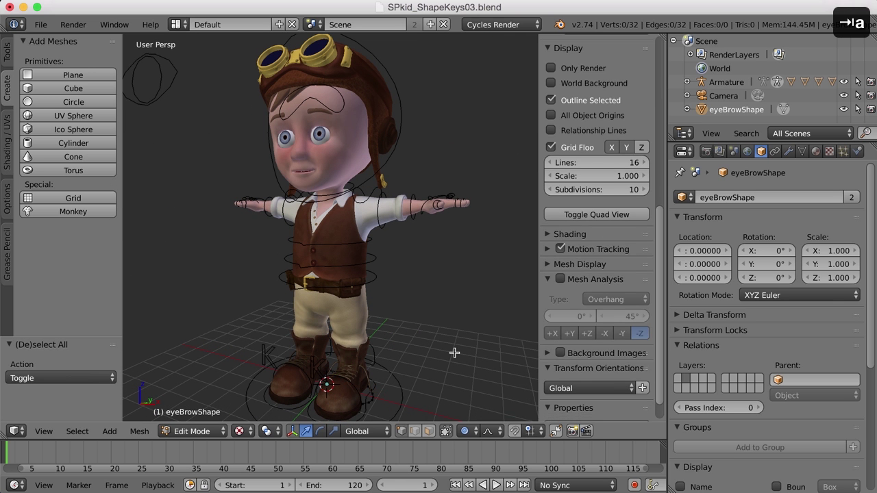
key(a)
scroll(452, 338, down, 2)
mouse_move(445, 333)
middle_down()
mouse_move(418, 340)
mouse_move(444, 330)
middle_up()
scroll(444, 331, up, 3)
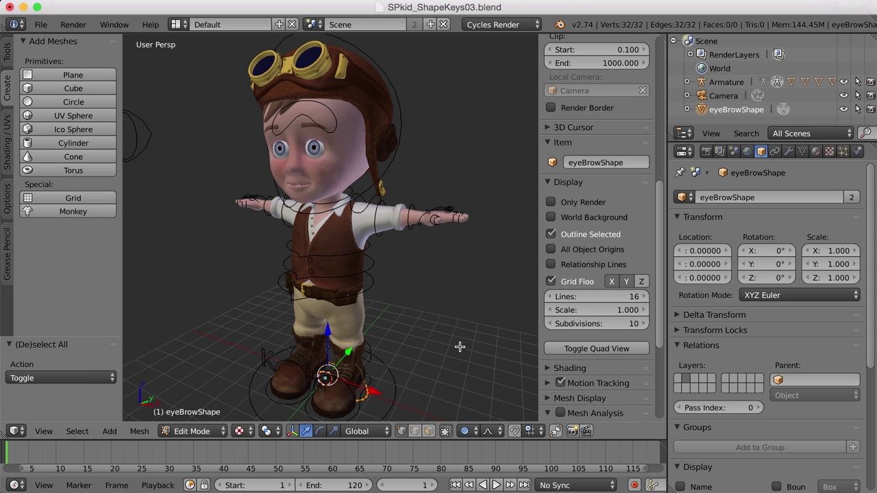
key(s)
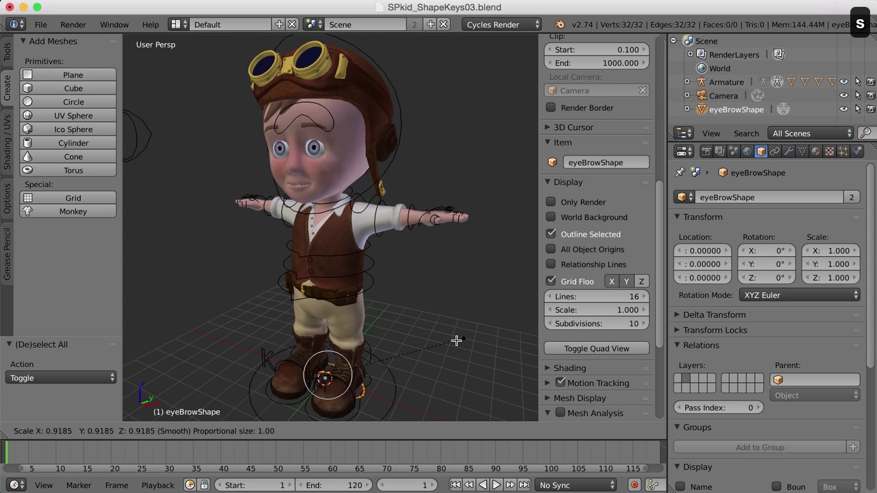
click(394, 352)
Scale the curve again by 0.787 and rotate it slightly
middle_drag(394, 338, 409, 335)
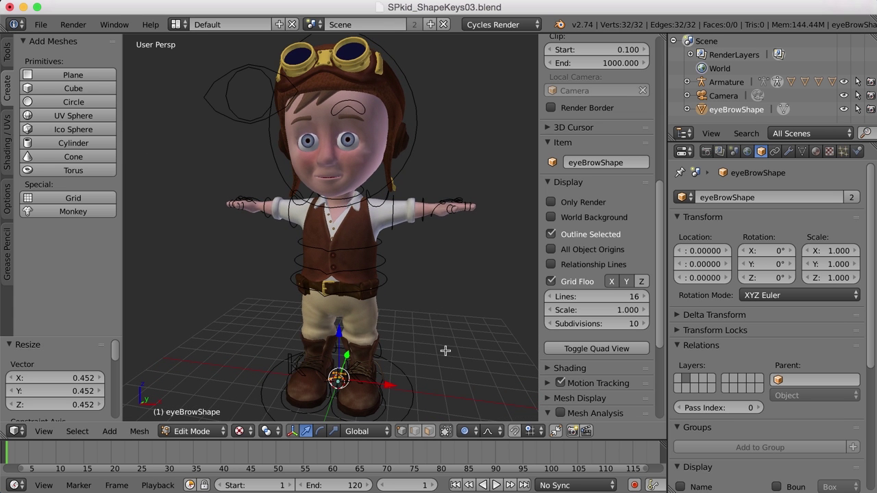
key(s)
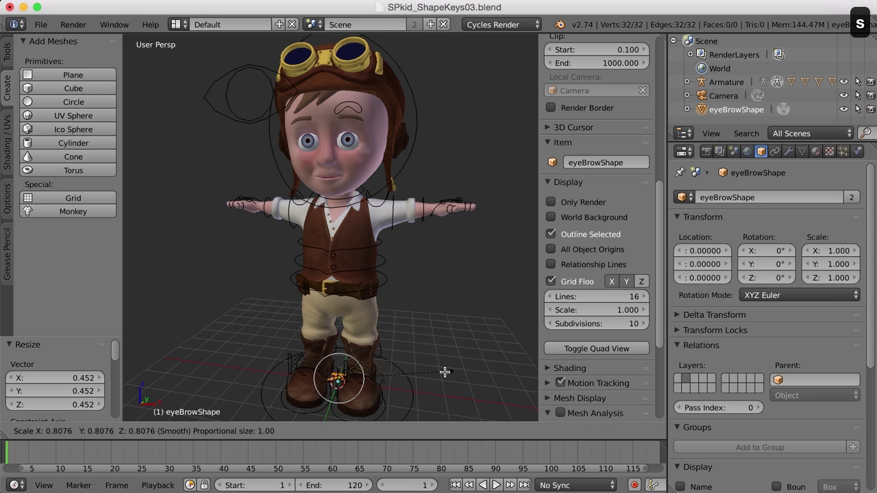
click(446, 363)
mouse_move(441, 338)
middle_down()
mouse_move(447, 342)
mouse_move(448, 332)
middle_up()
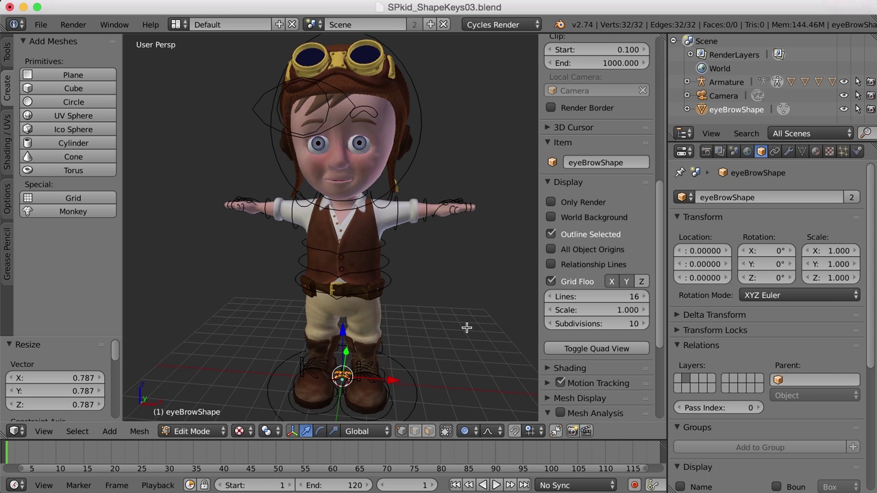
key(ctrl+alt+Down)
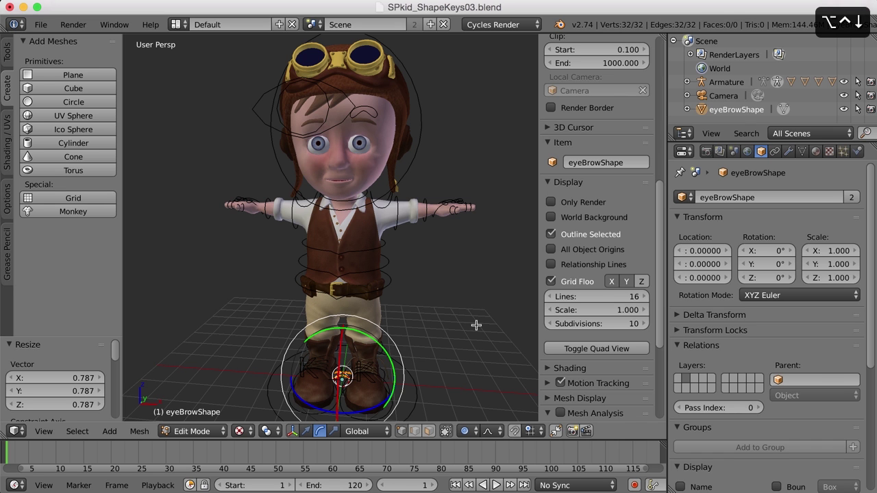
drag(378, 407, 370, 413)
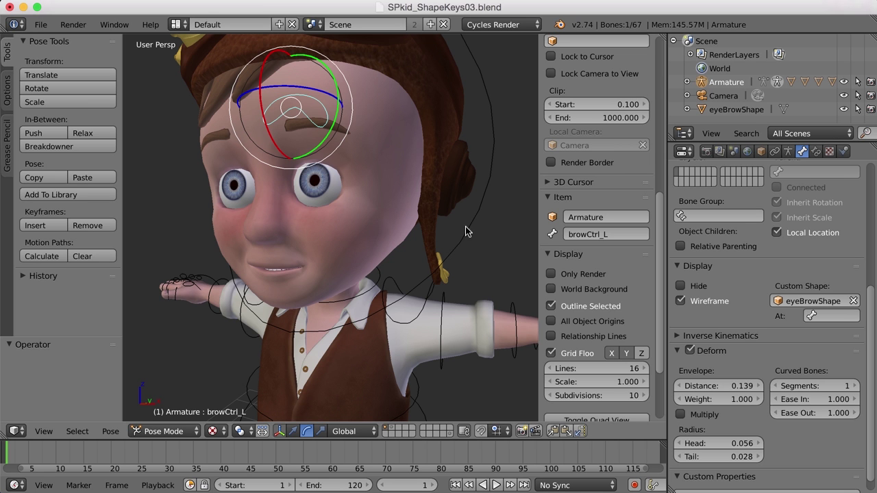
Put the rig in Edit Mode with wireframe display and frame the head
click(168, 430)
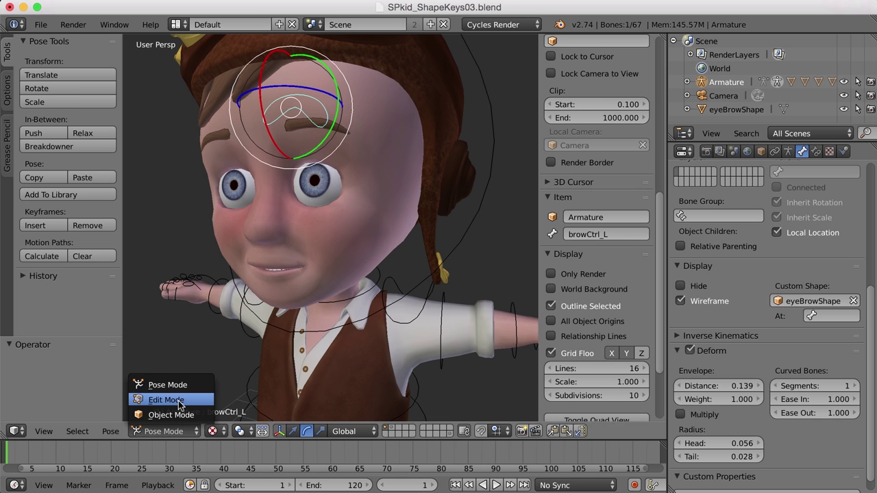
click(178, 400)
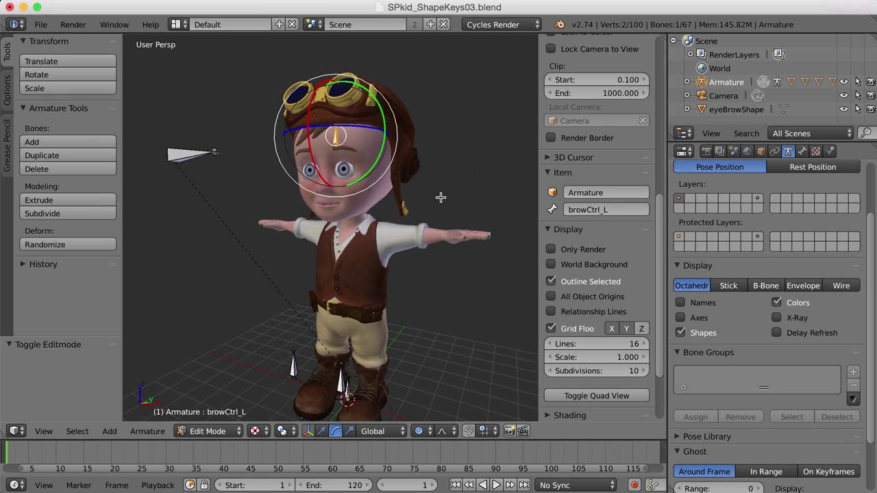
key(z)
scroll(446, 196, up, 4)
shift+middle_drag(448, 190, 438, 260)
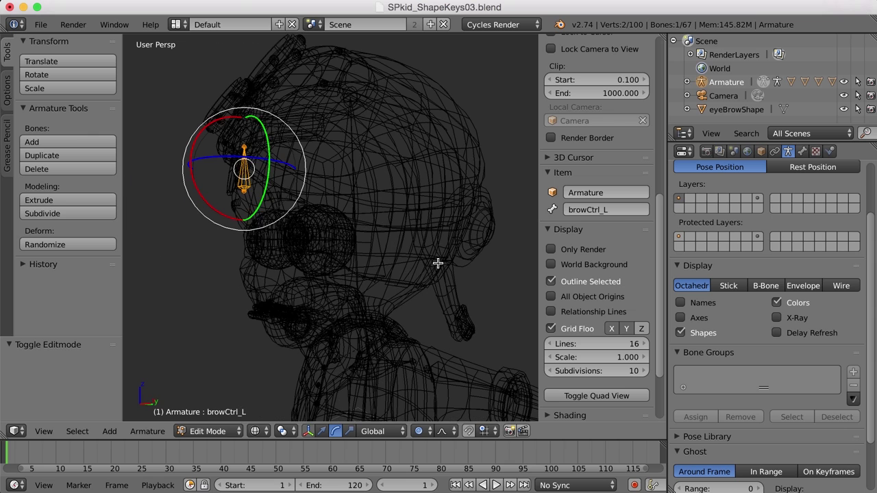
scroll(437, 262, up, 2)
key(a)
middle_drag(291, 185, 248, 155)
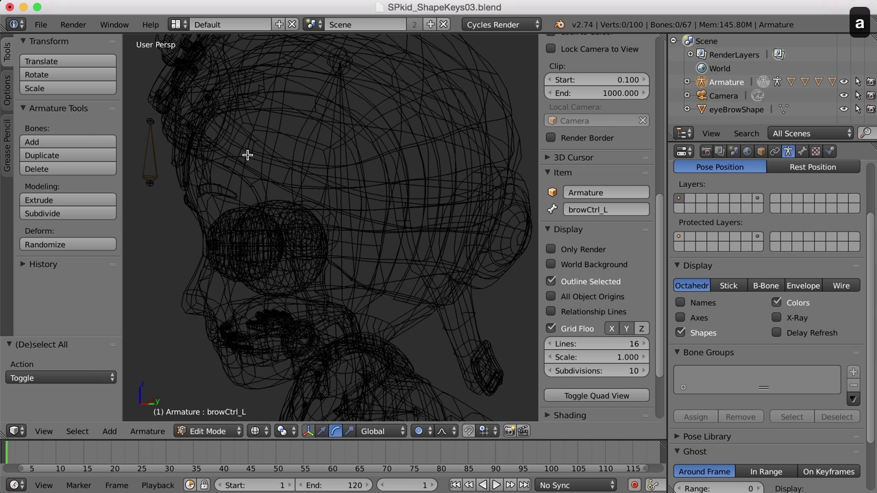
Parent the brow control bone to the head bone with Keep Offset
right_click(153, 166)
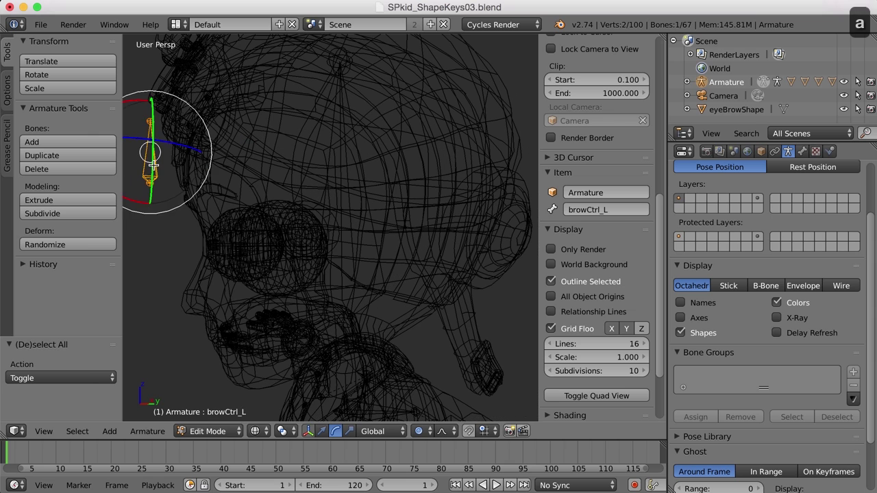
shift+right_click(378, 245)
scroll(421, 254, down, 3)
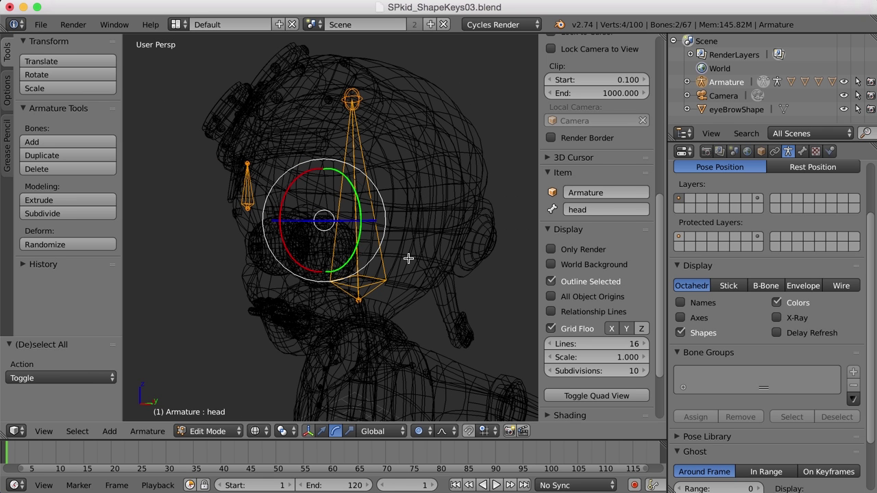
key(ctrl+p)
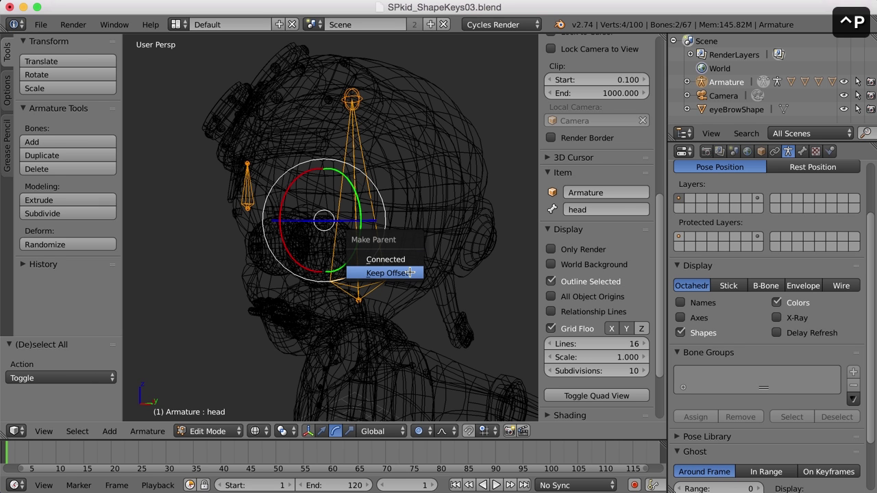
click(408, 273)
middle_drag(409, 272, 375, 266)
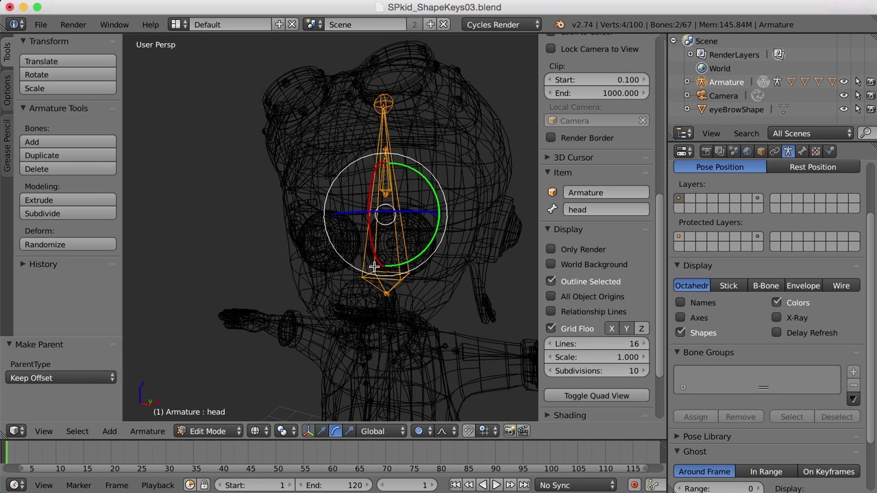
Shade the character, switch the armature to Pose Mode and select browCtrl_L
key(z)
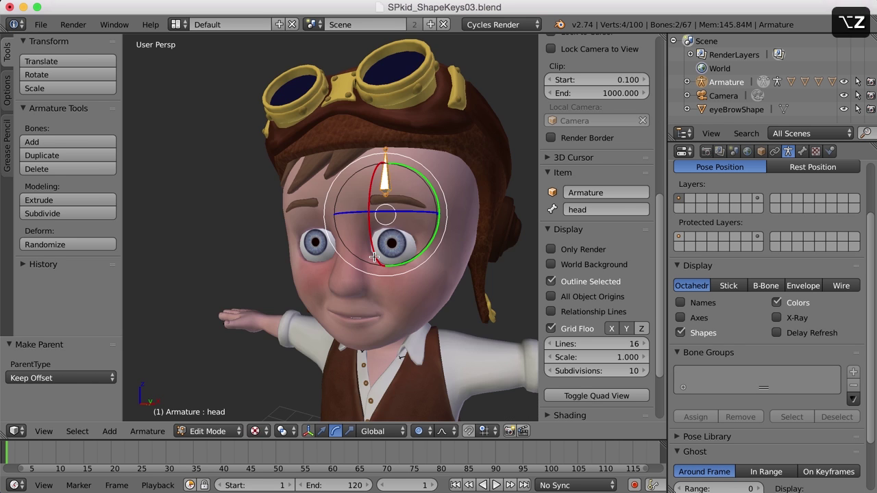
click(215, 427)
click(205, 387)
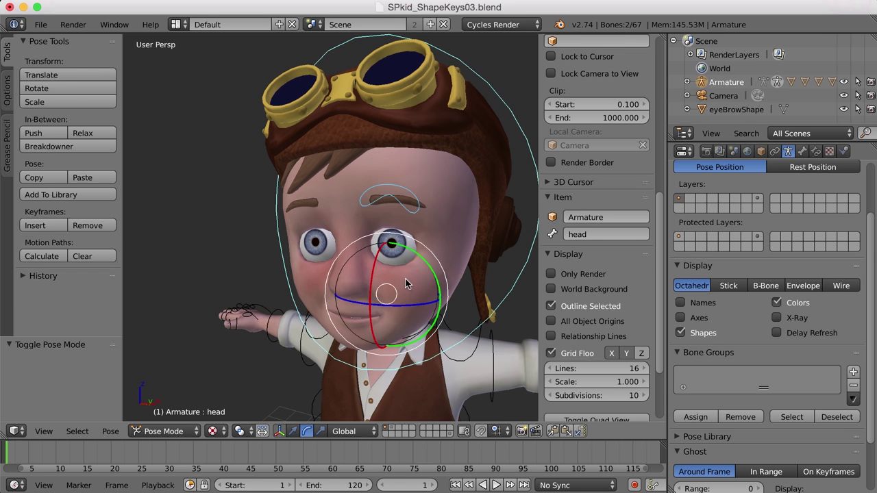
scroll(405, 282, down, 3)
right_click(365, 211)
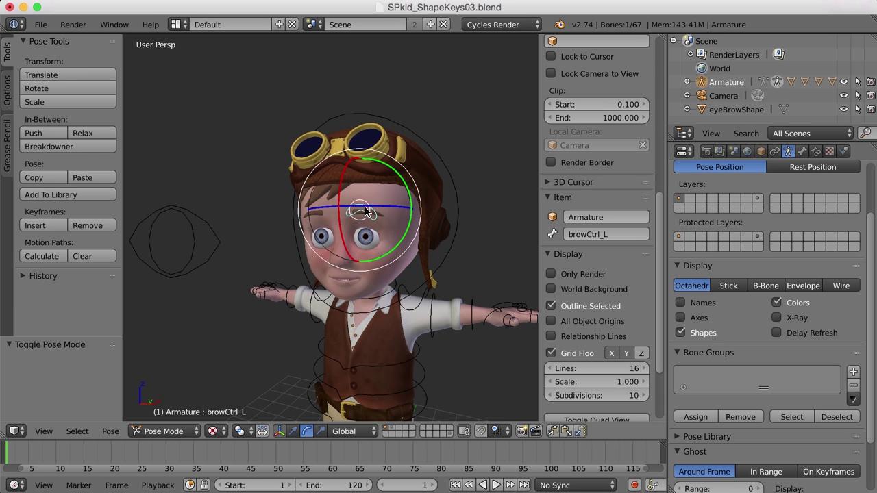
scroll(466, 262, up, 2)
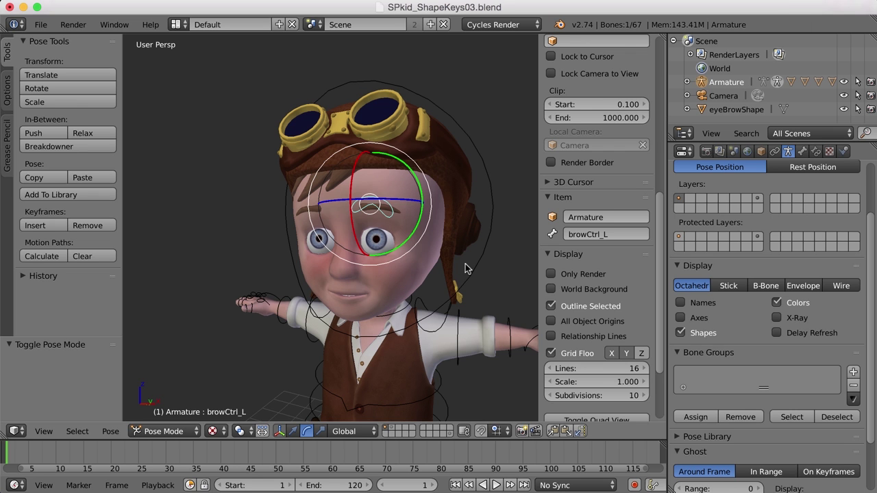
Test-move and test-rotate browCtrl_L with undos, then rotate the head bone to check it follows
key(ctrl+alt+g)
drag(368, 160, 408, 150)
key(super+z)
key(ctrl+alt+r)
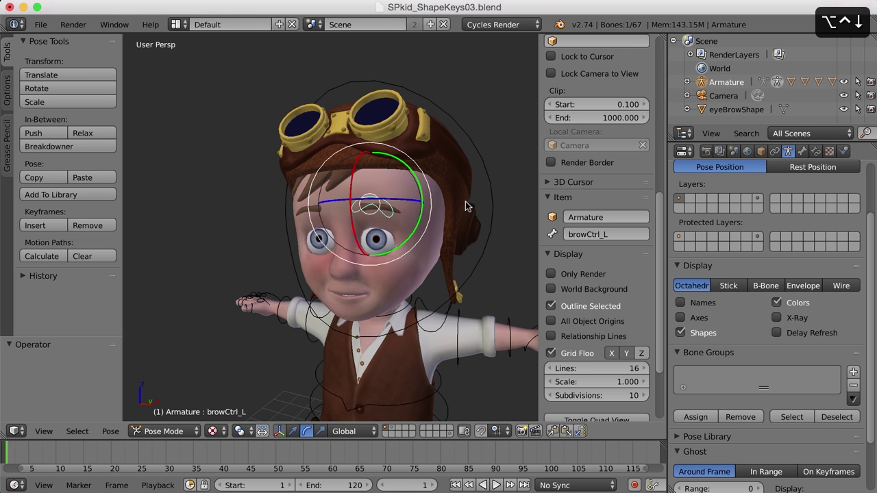
drag(420, 191, 459, 211)
key(super+z)
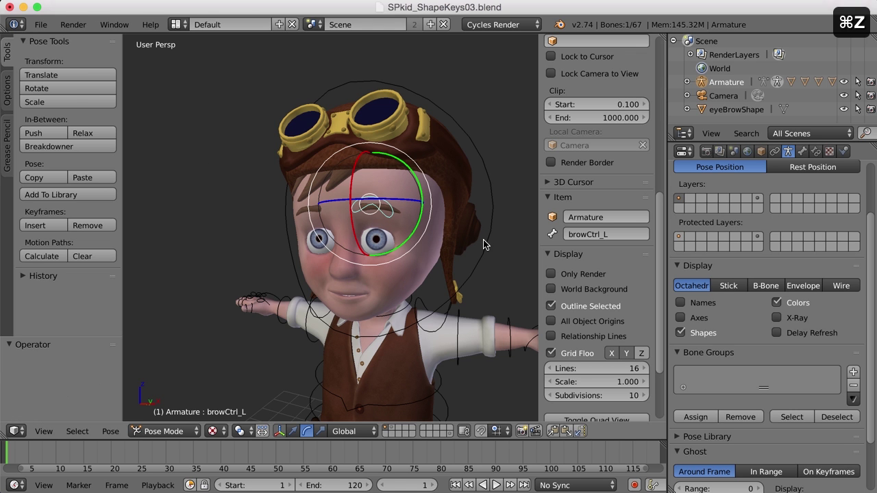
right_click(496, 258)
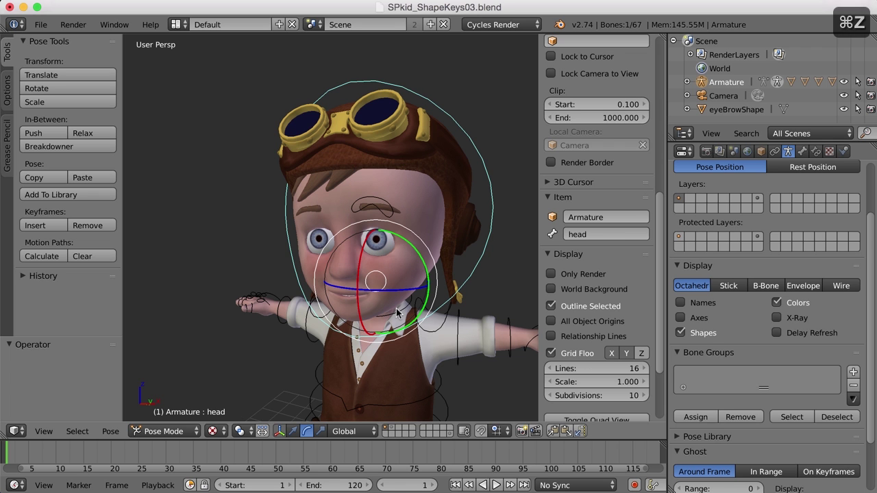
key(r)
key(r)
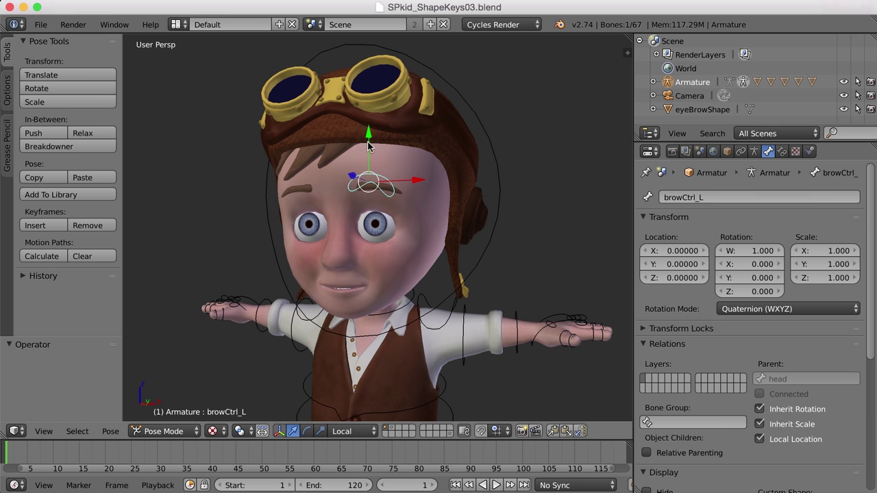
drag(368, 136, 407, 38)
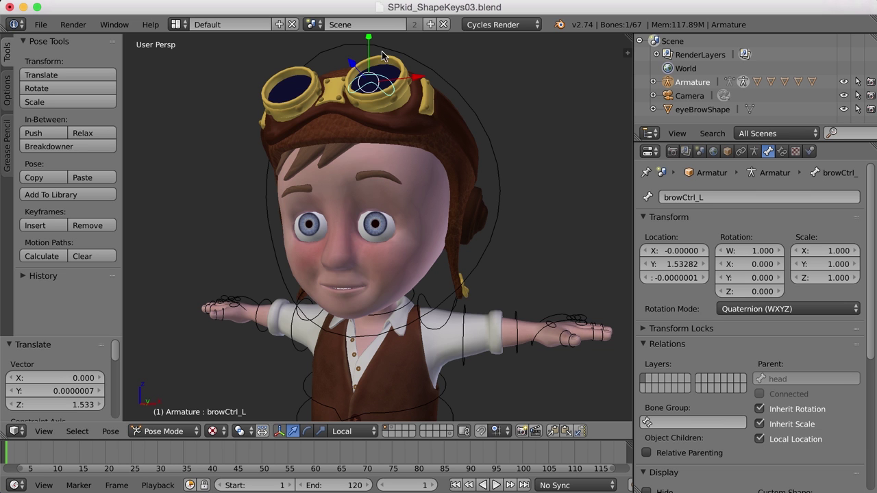
key(g)
key(y)
key(y)
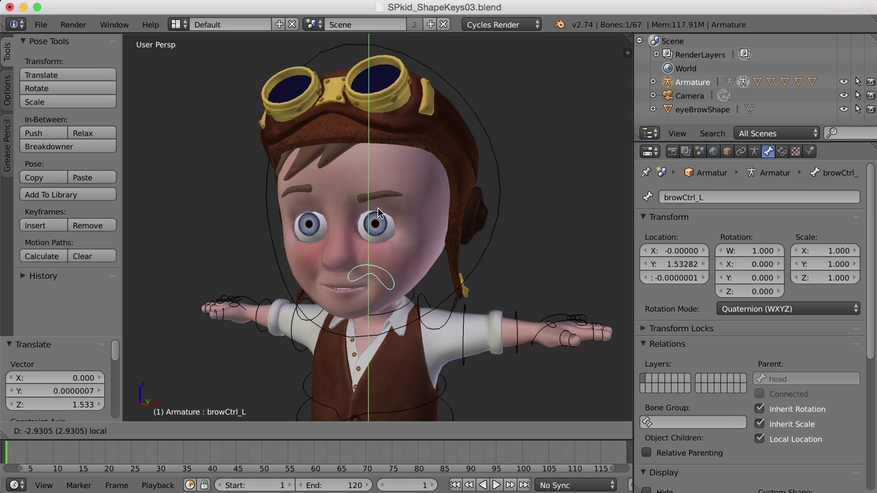
click(398, 131)
key(super+z)
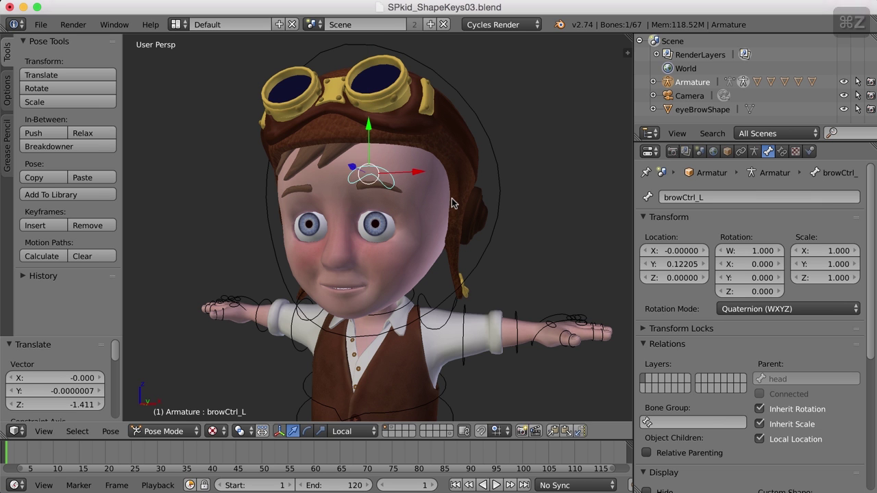
key(super+z)
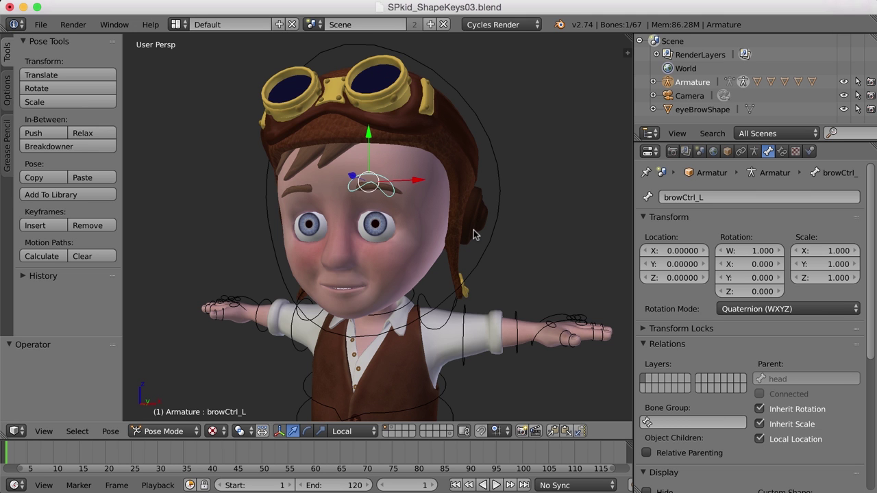
In the Animation layout, select the character mesh and show the browUp_L driver curve
click(178, 24)
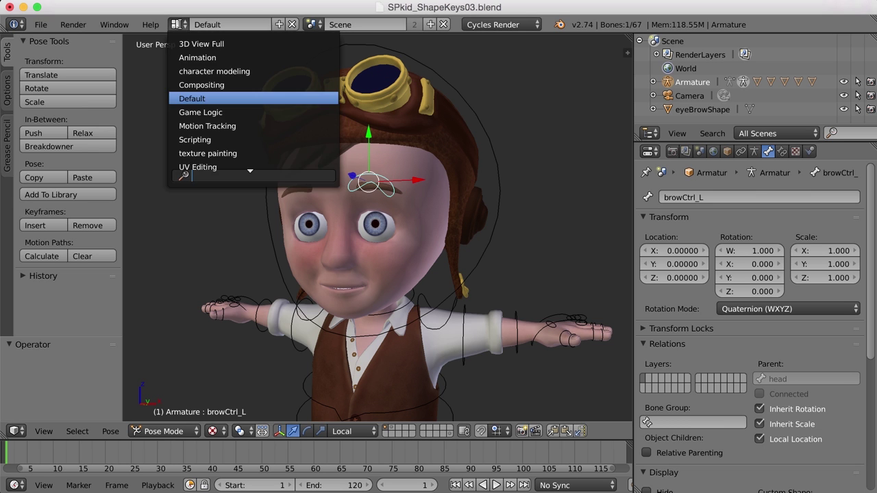
click(200, 58)
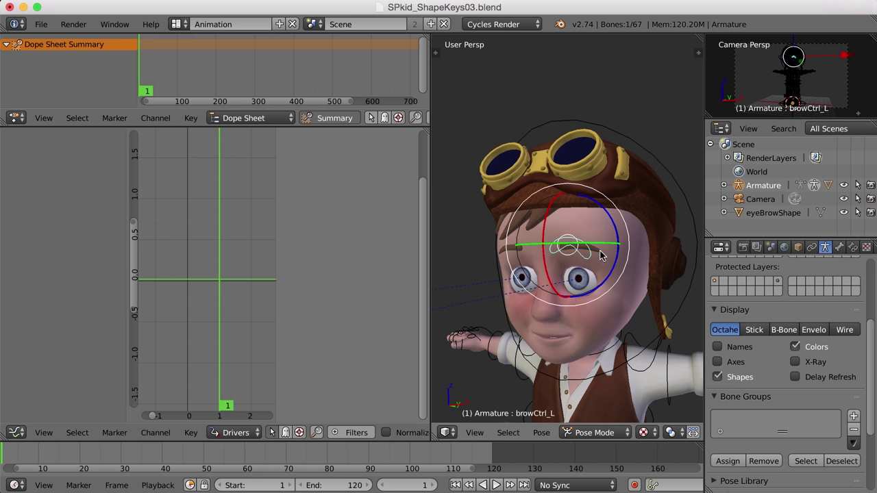
right_click(644, 256)
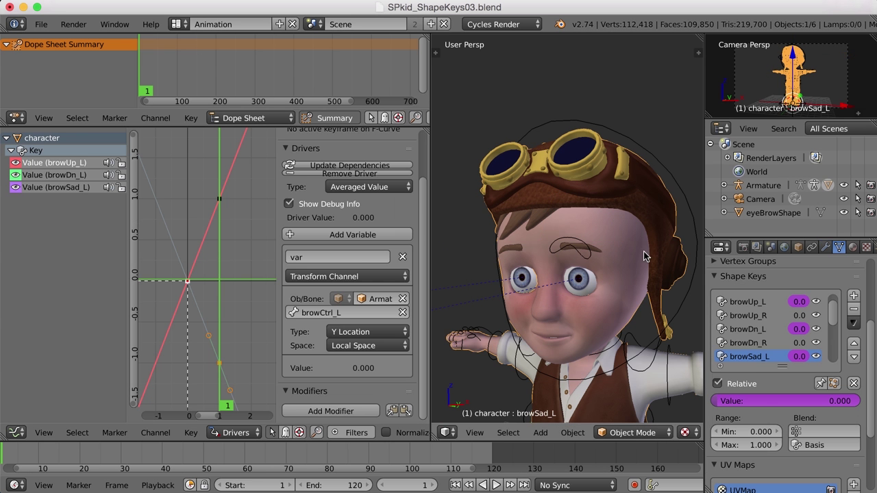
click(54, 176)
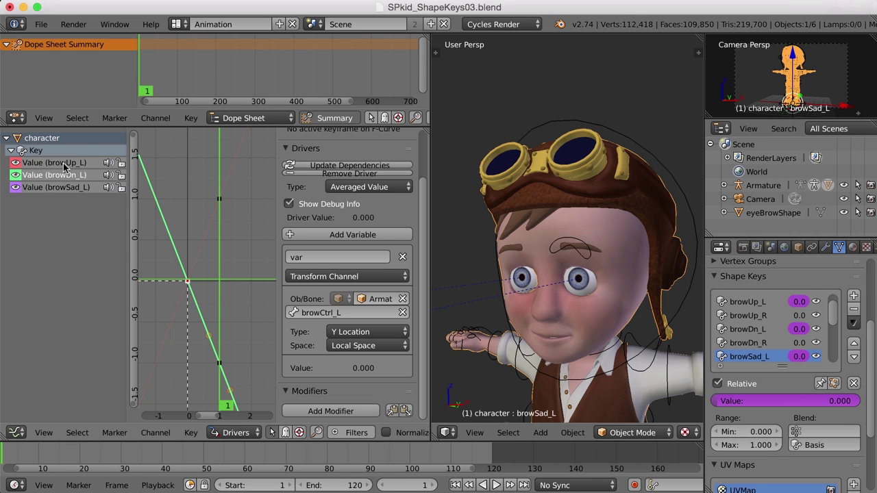
click(64, 164)
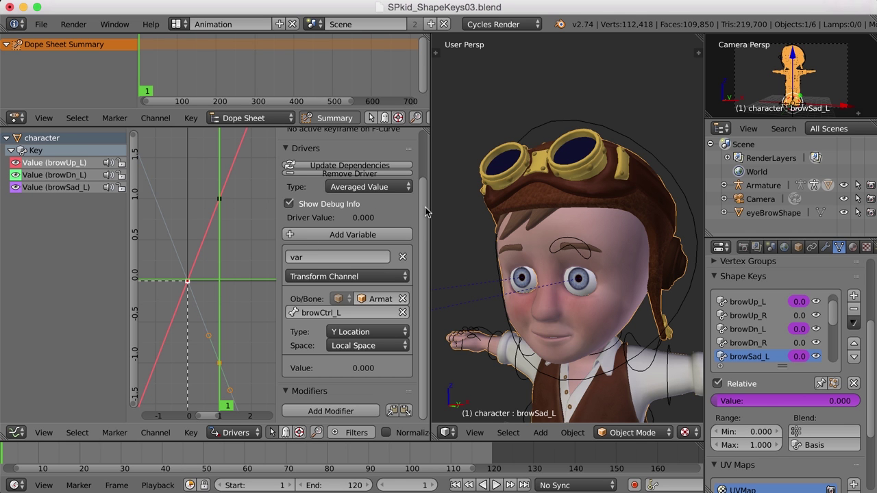
Add a Generator modifier with x coefficient 3, then test by raising the brow control and undo
click(332, 412)
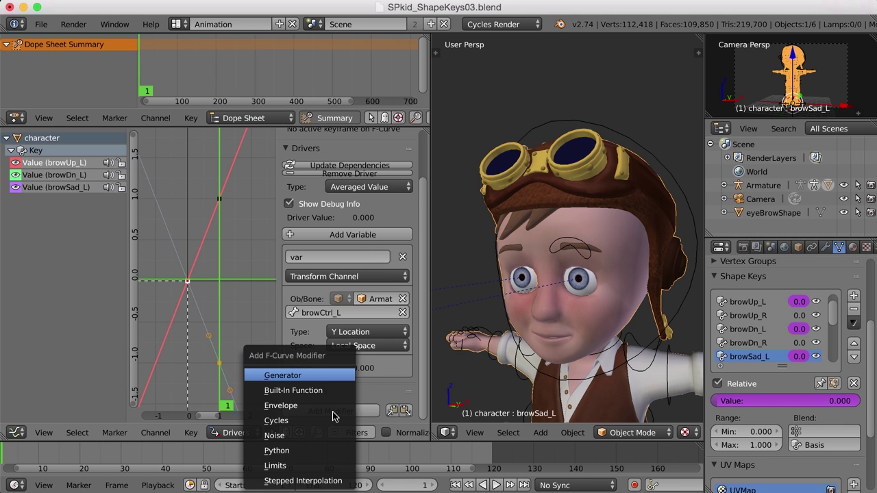
click(310, 378)
drag(427, 274, 420, 396)
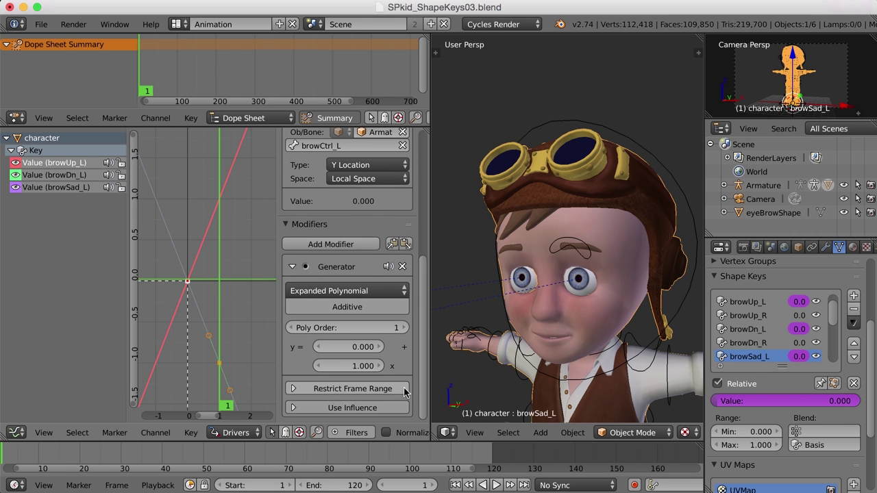
click(361, 366)
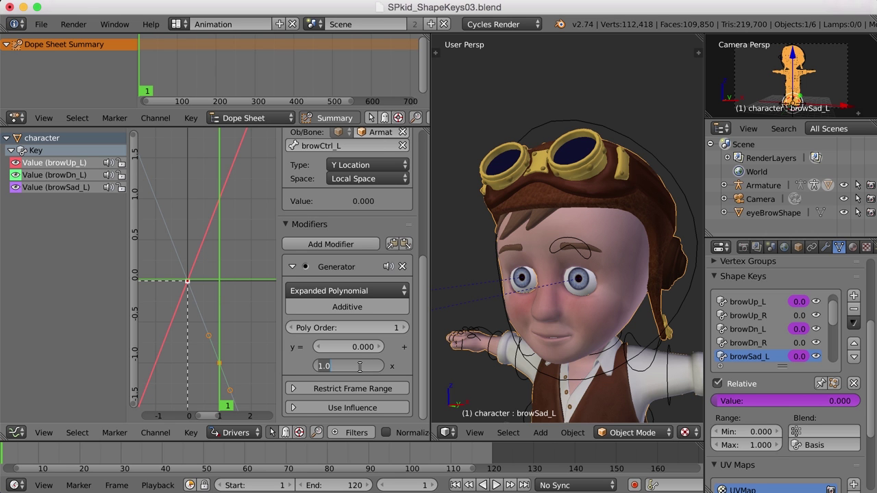
text(3)
key(Return)
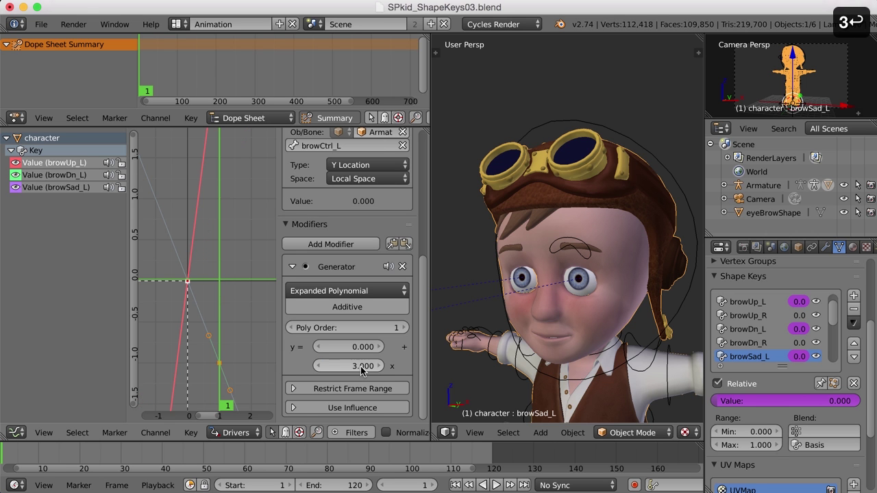
right_click(583, 246)
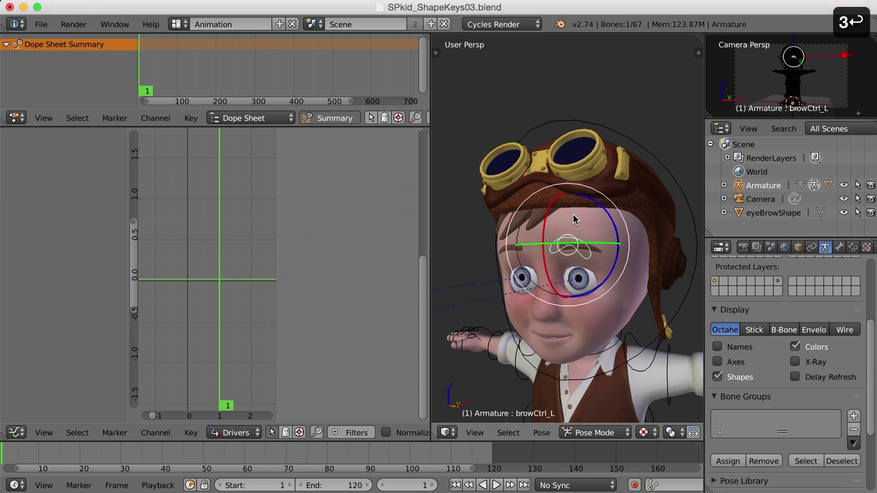
key(ctrl+alt+Left)
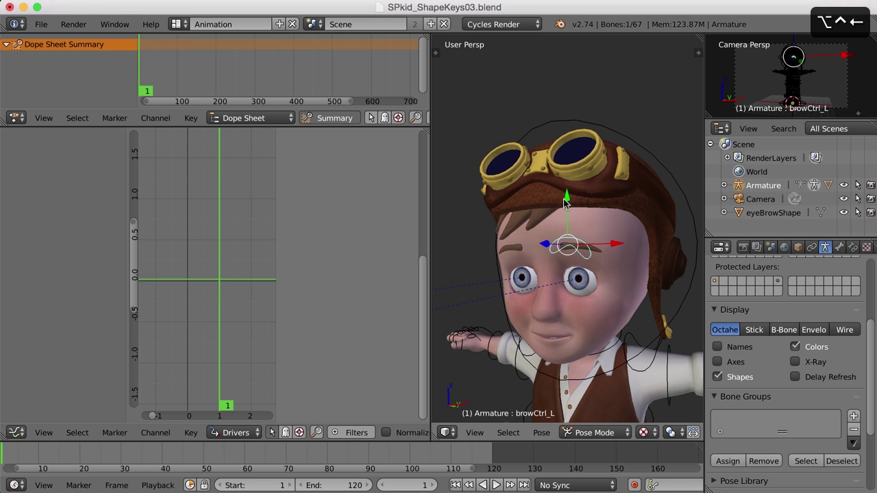
drag(567, 200, 620, 247)
key(super+z)
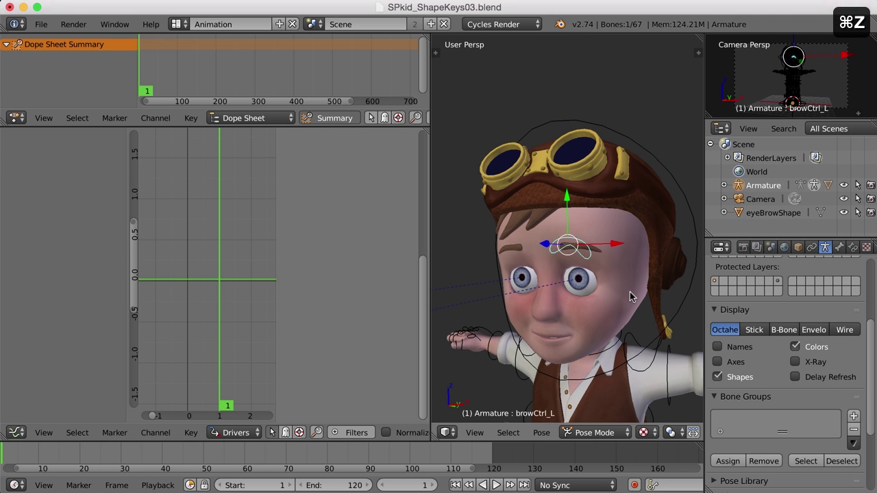
key(super+z)
Raise the Generator's x coefficient to 6 and retest the brow control, undoing the move
click(359, 364)
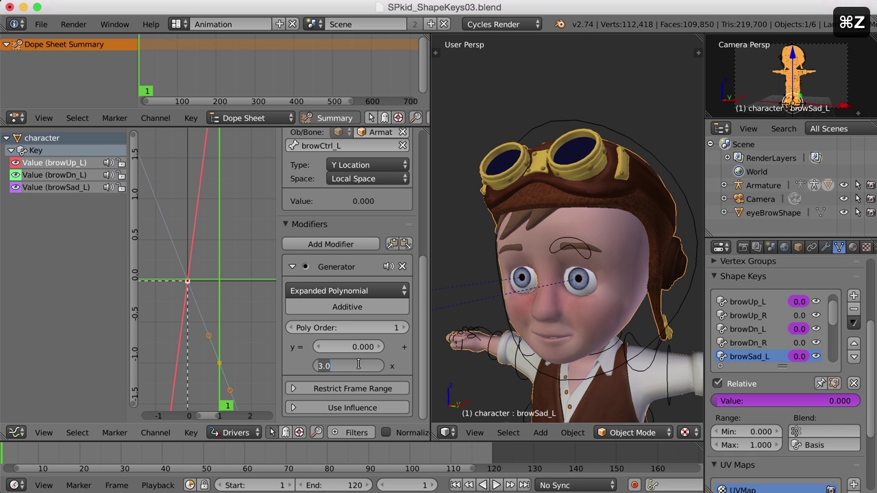
text(6)
key(Return)
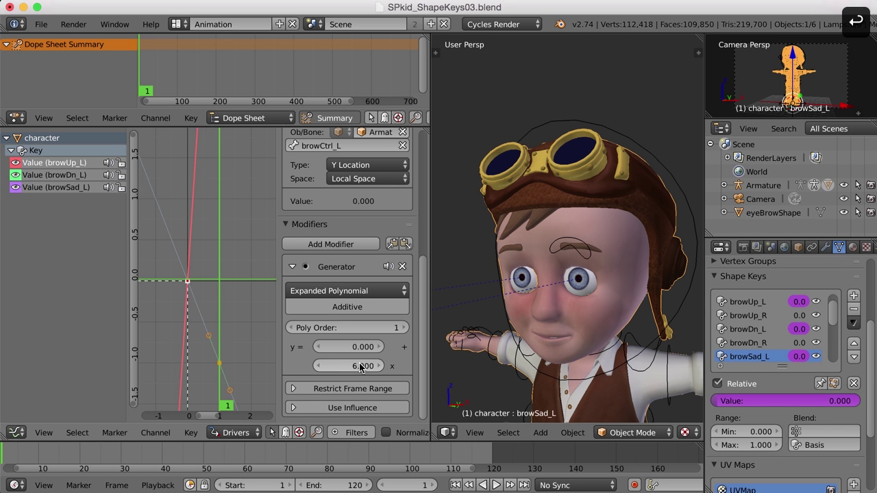
click(566, 243)
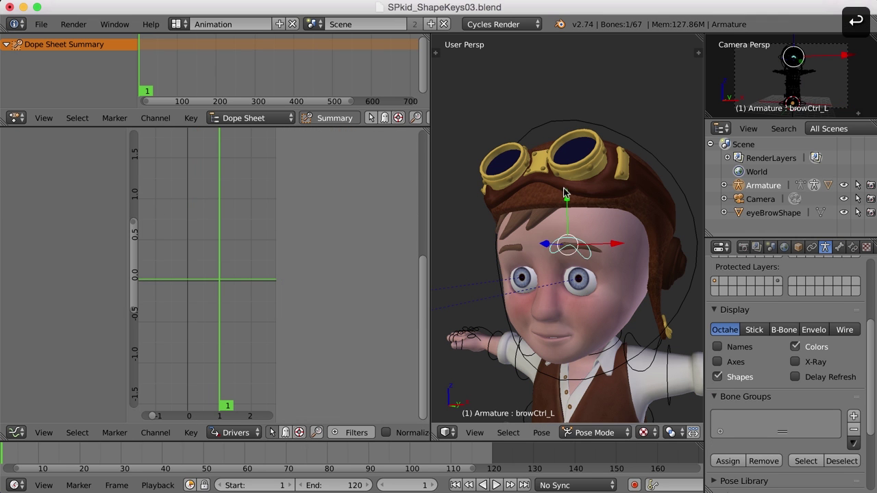
drag(568, 204, 645, 245)
key(super+z)
key(super+z)
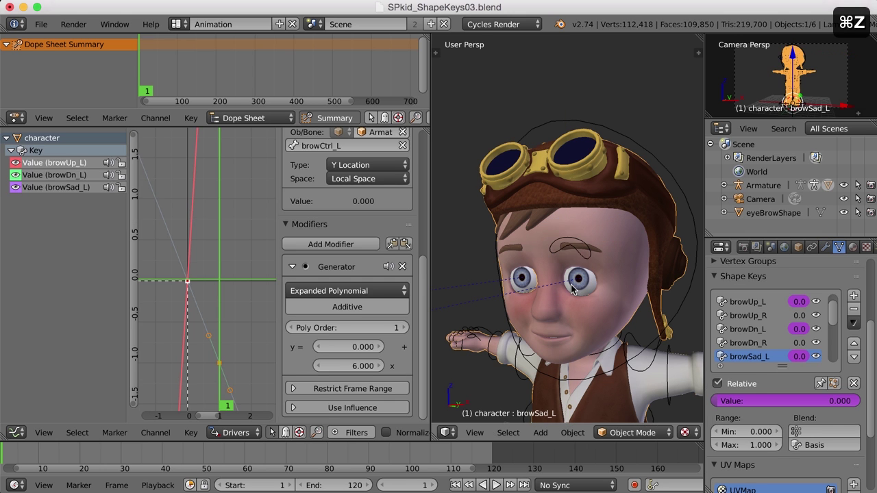
key(super+z)
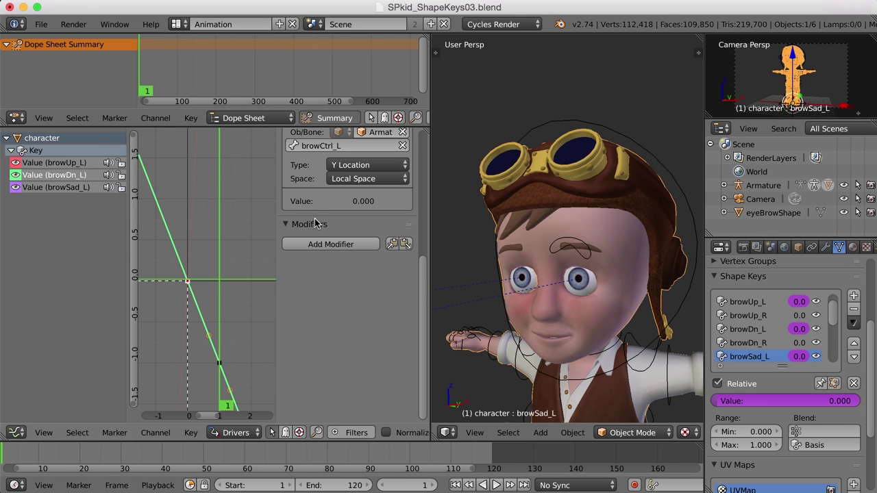
Add a Generator modifier to the browSad_L driver curve with x coefficient -6
click(330, 244)
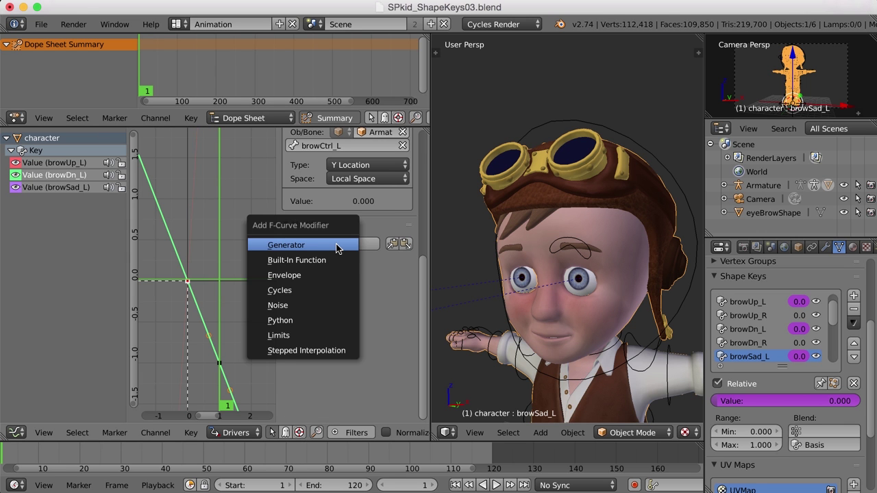
click(336, 246)
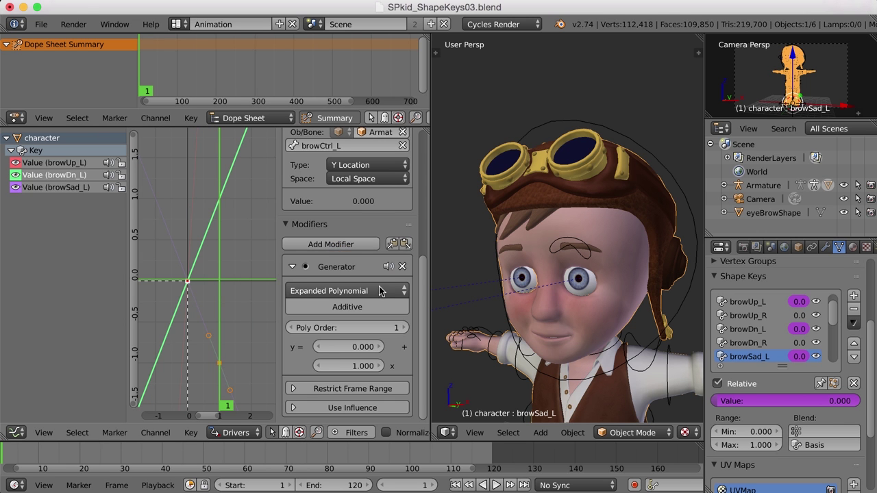
click(356, 365)
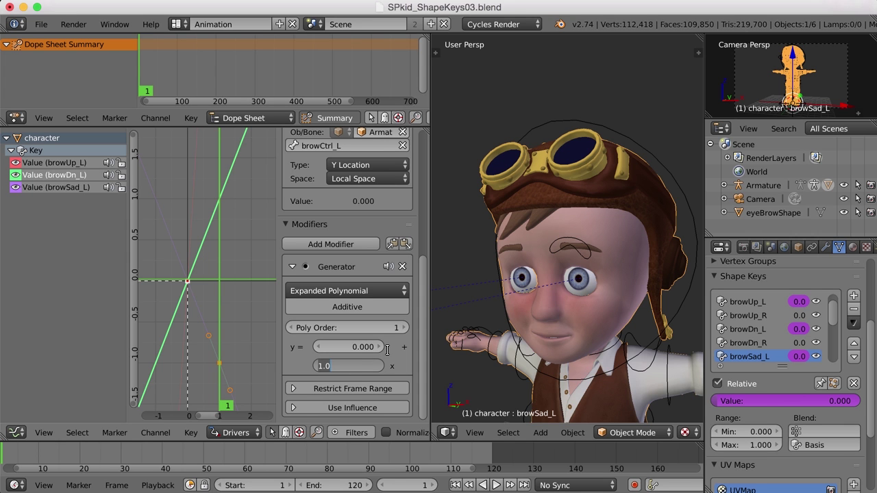
text(6)
key(Return)
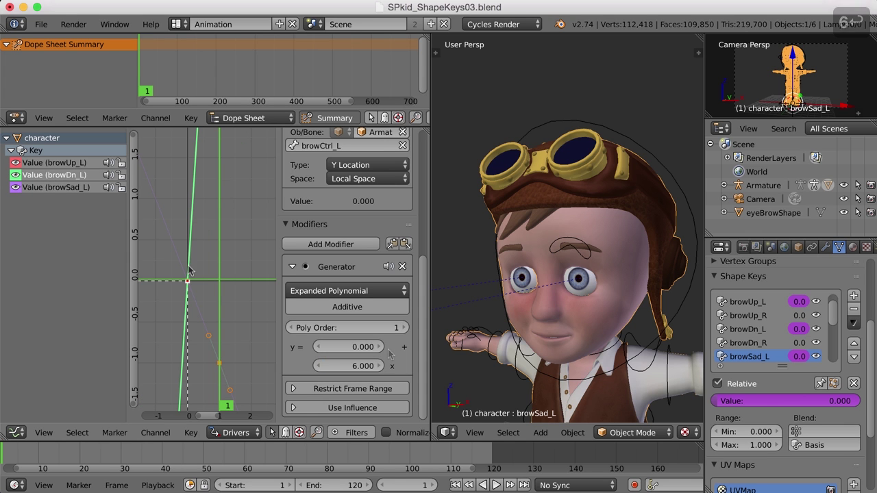
click(372, 365)
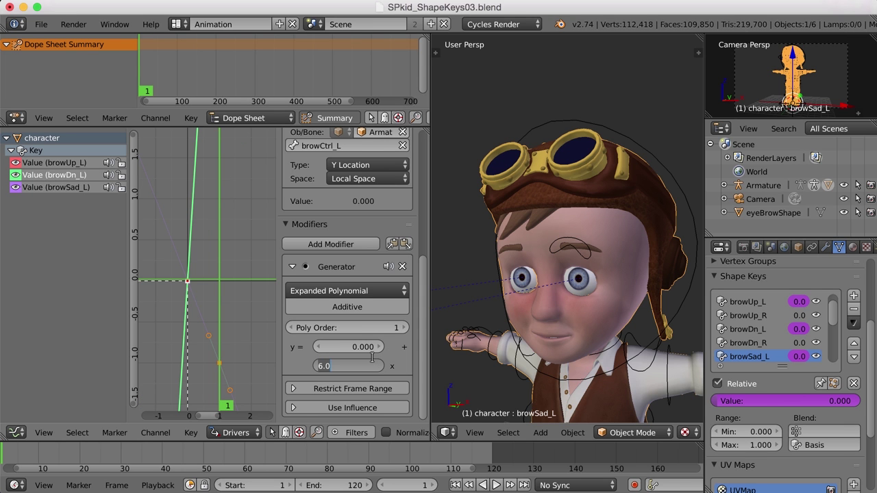
text(-6)
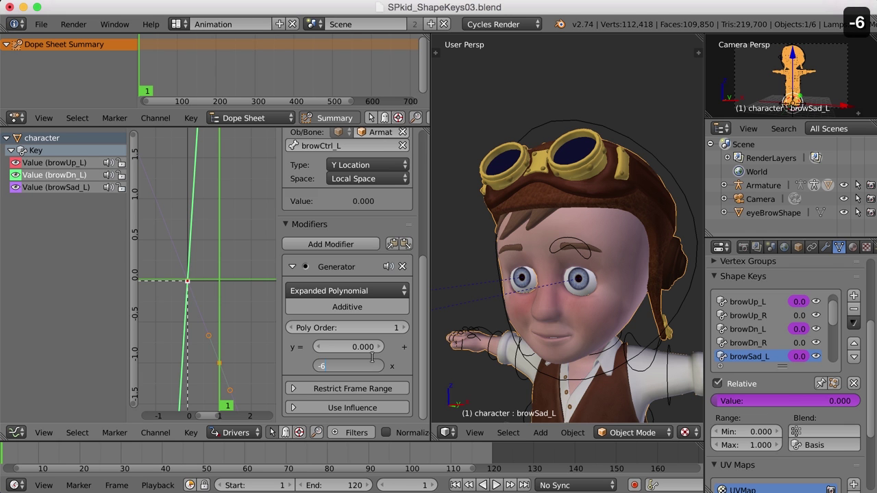
key(Return)
Move browCtrl_L along its local Y axis to test the driver
right_click(567, 200)
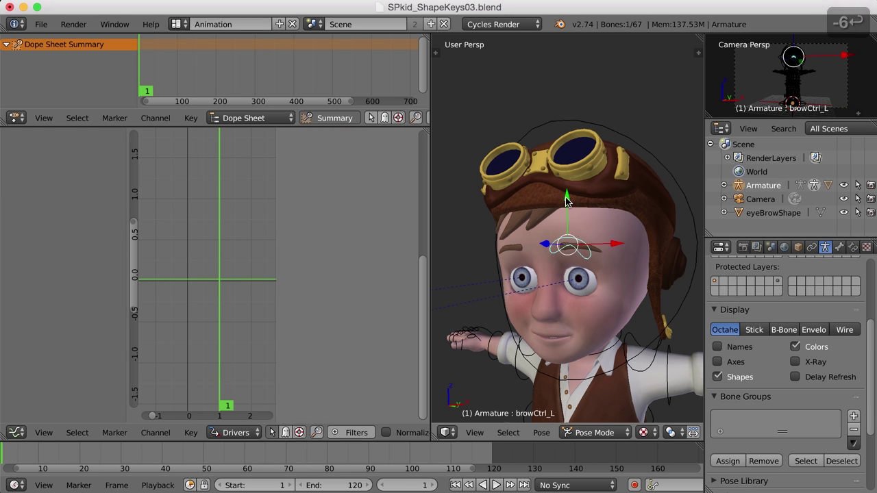
key(g)
key(y)
key(y)
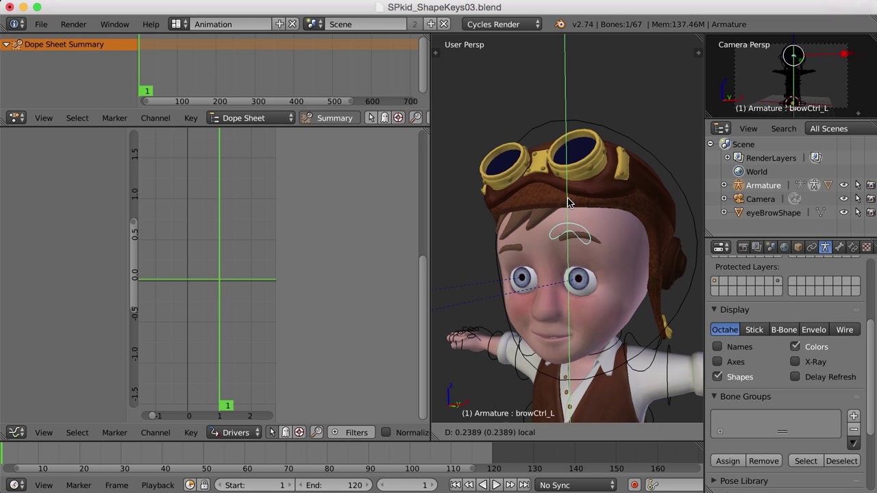
click(582, 205)
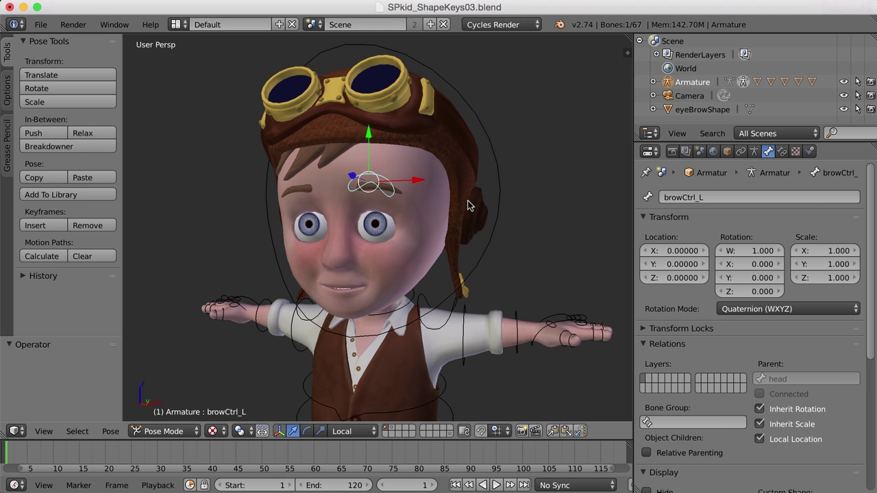
Grab browCtrl_L along Y to test the brow shapes, then undo it back to zero
key(g)
key(y)
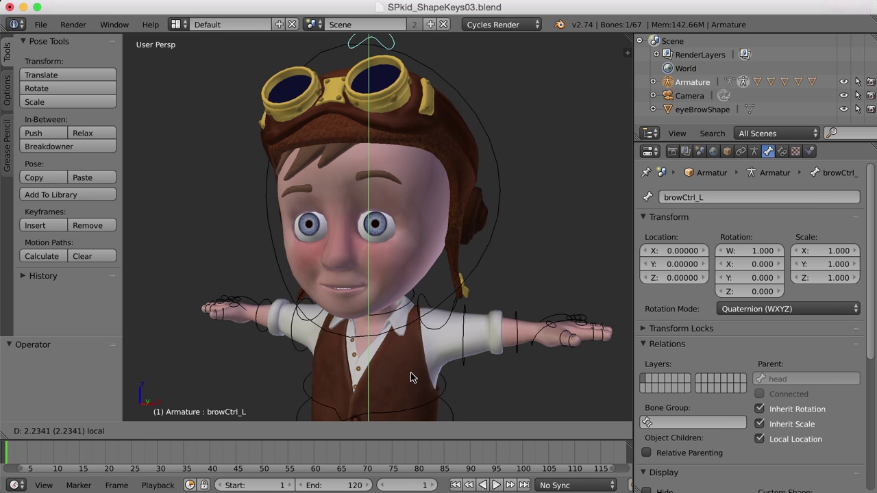
click(481, 138)
key(super+z)
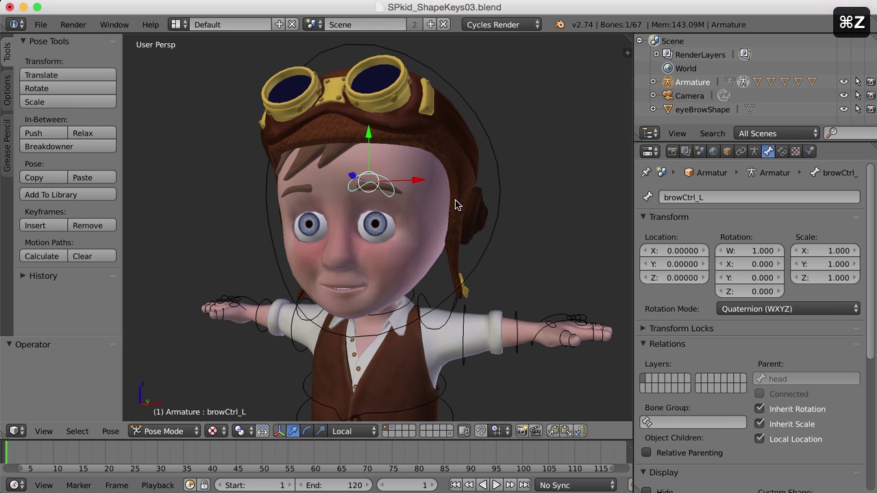
Add a Limit Location bone constraint to browCtrl_L and show the N sidebar transform values
click(782, 152)
click(718, 198)
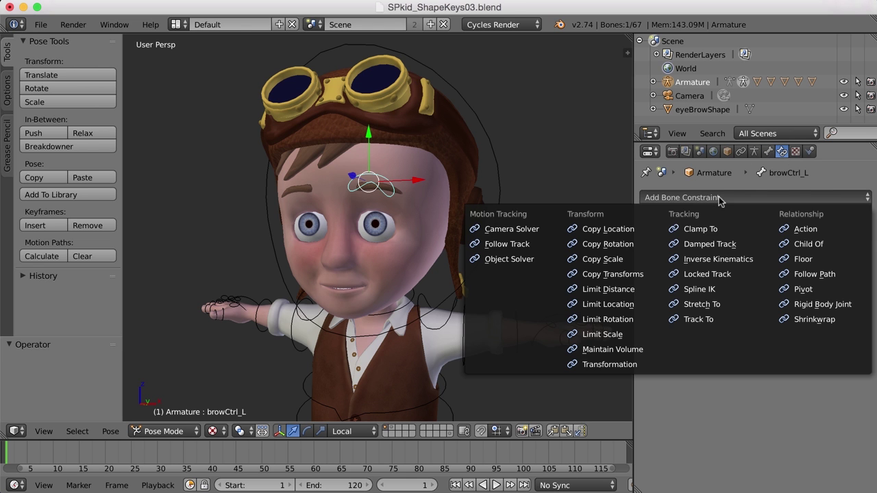
click(636, 306)
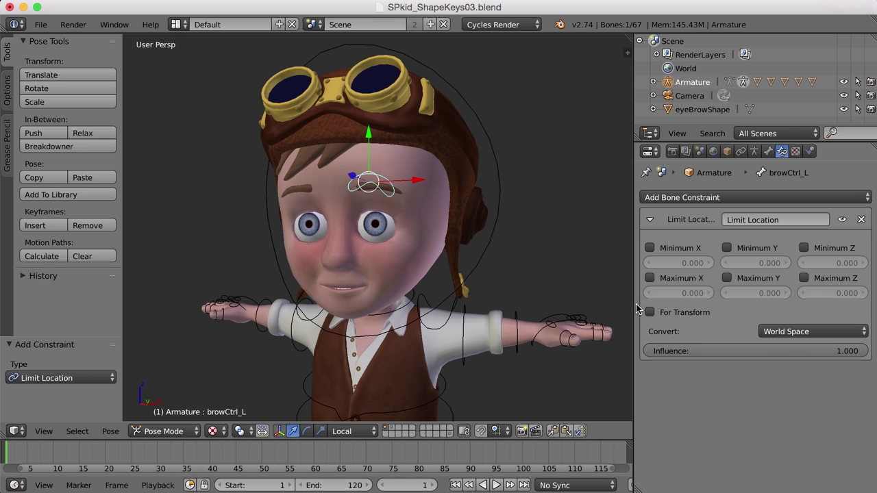
key(n)
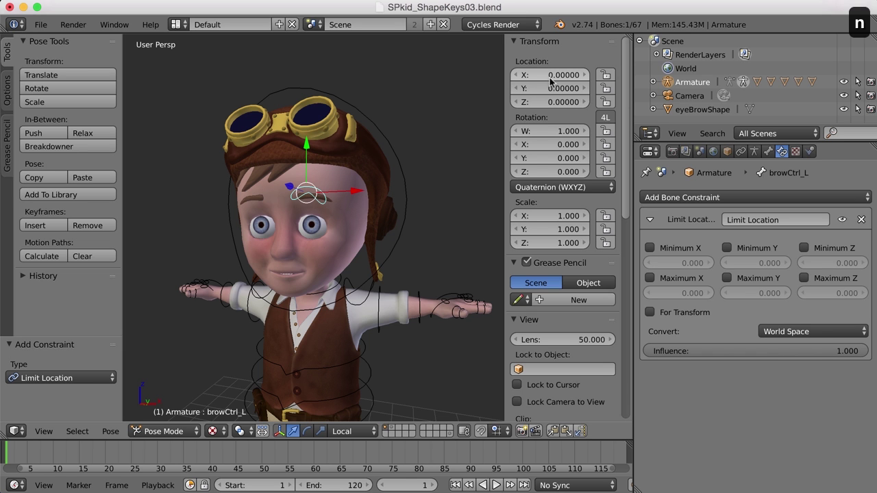
Raise browCtrl_L to its top, copy Location Y 0.1933 into Maximum Y, then lower the bone
drag(306, 151, 308, 137)
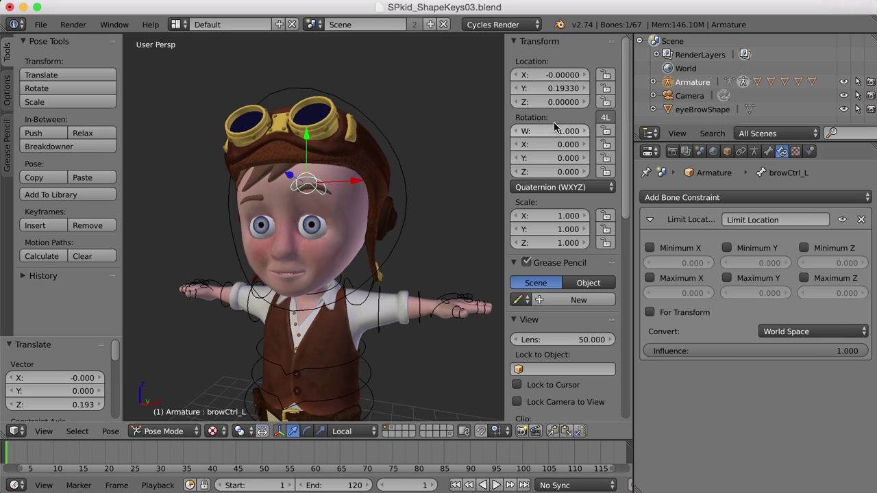
click(557, 89)
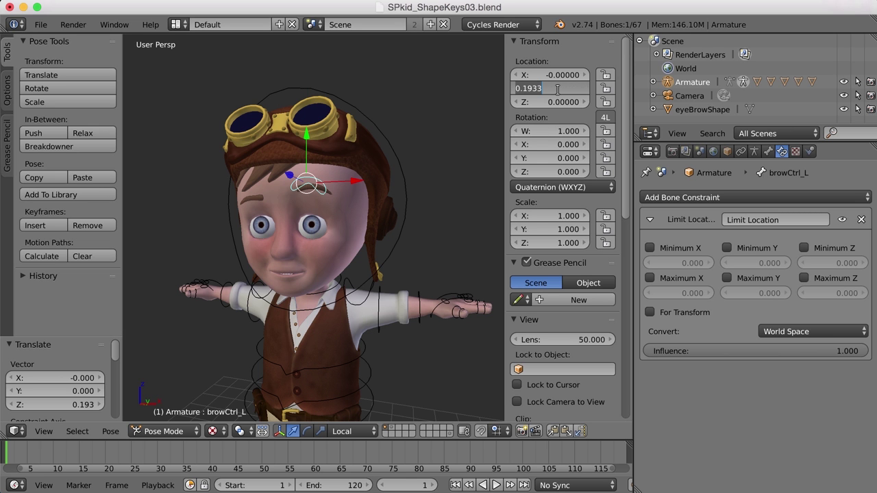
key(super+c)
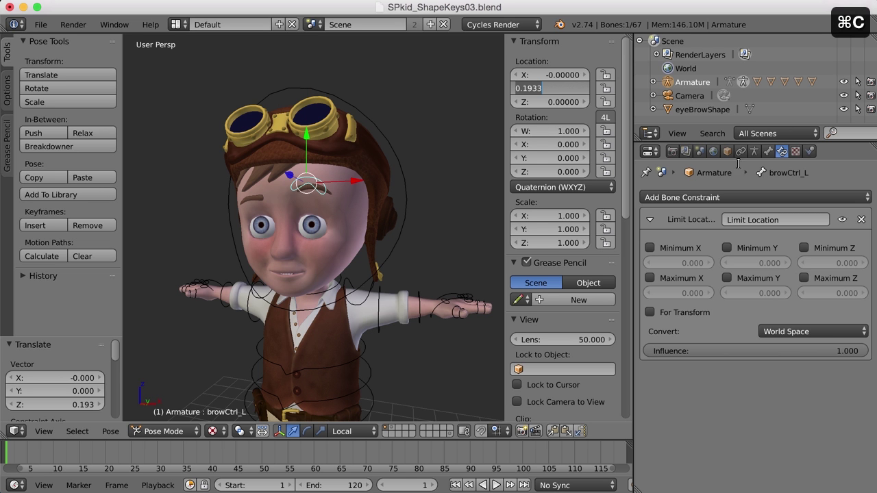
click(726, 278)
click(760, 297)
key(super+v)
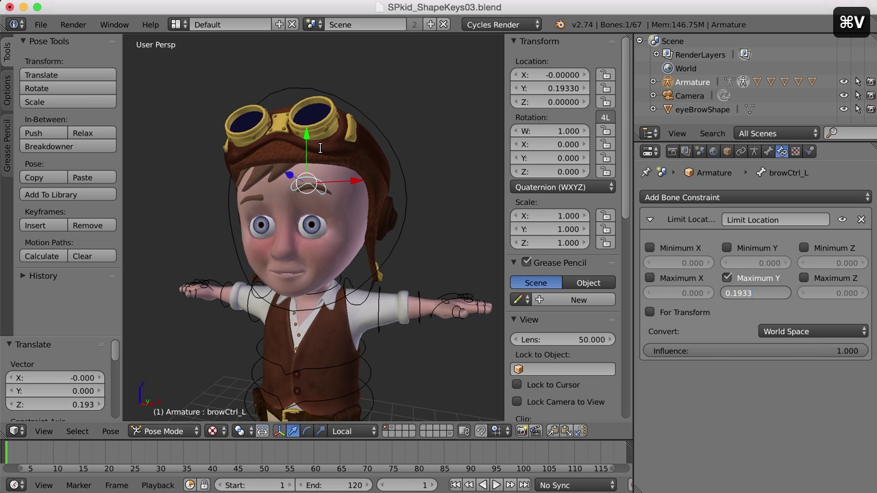
key(Return)
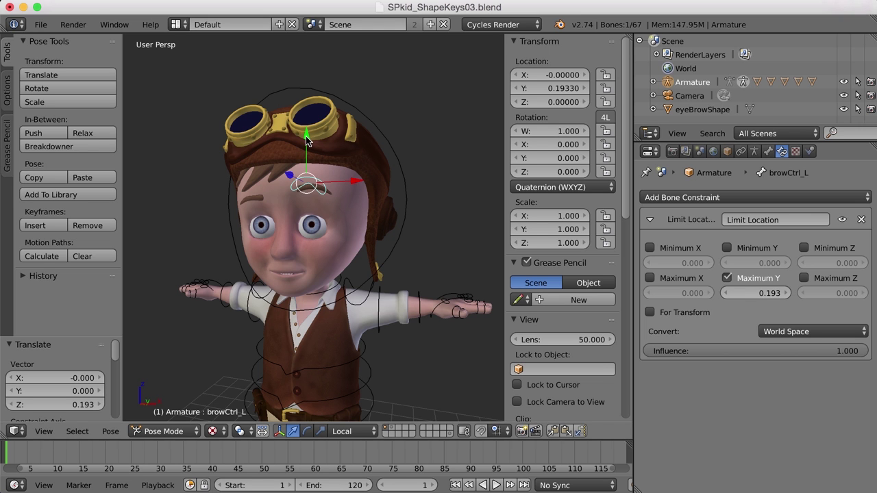
drag(306, 135, 309, 160)
Enable Minimum Y and paste the lowered Location Y, -0.17864, into it
click(553, 88)
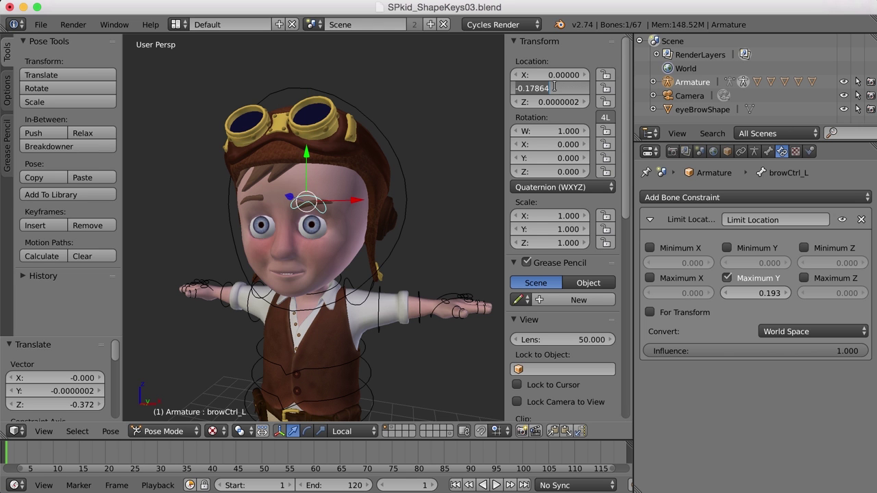
key(super+c)
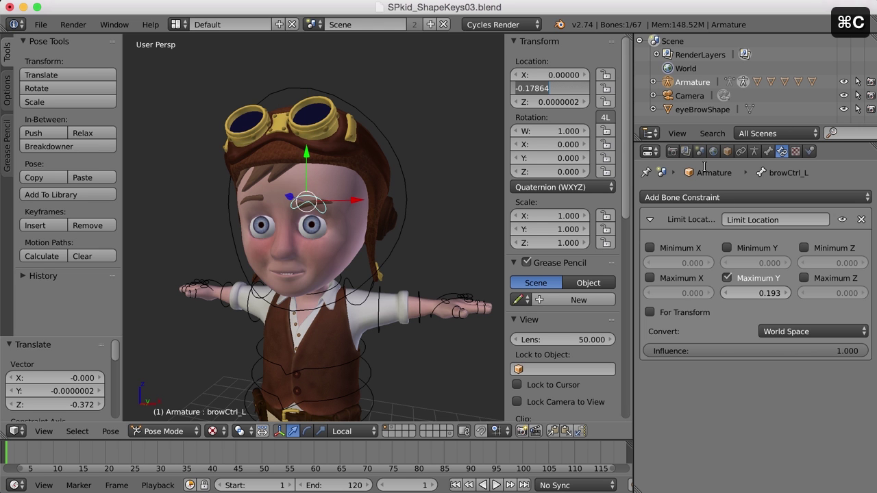
click(727, 248)
click(758, 265)
text(0.0)
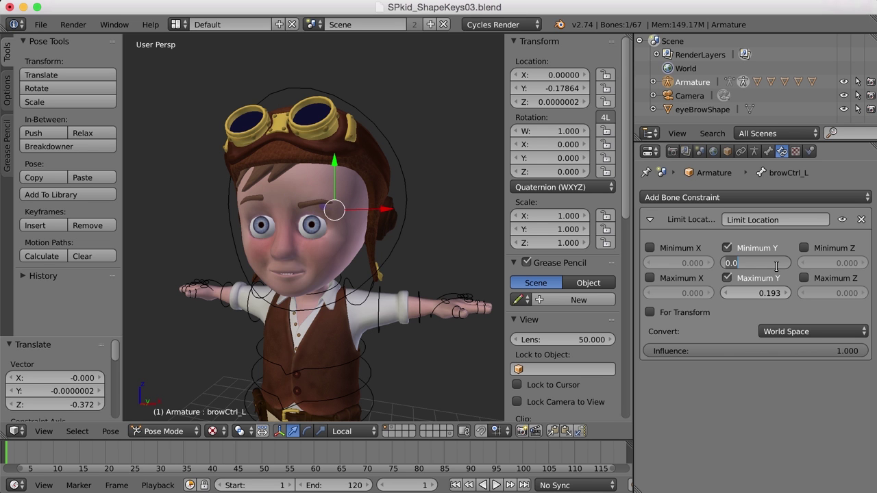
key(super+v)
click(795, 331)
Set the constraint's conversion space to Local Space and clear browCtrl_L's location to zero
click(795, 331)
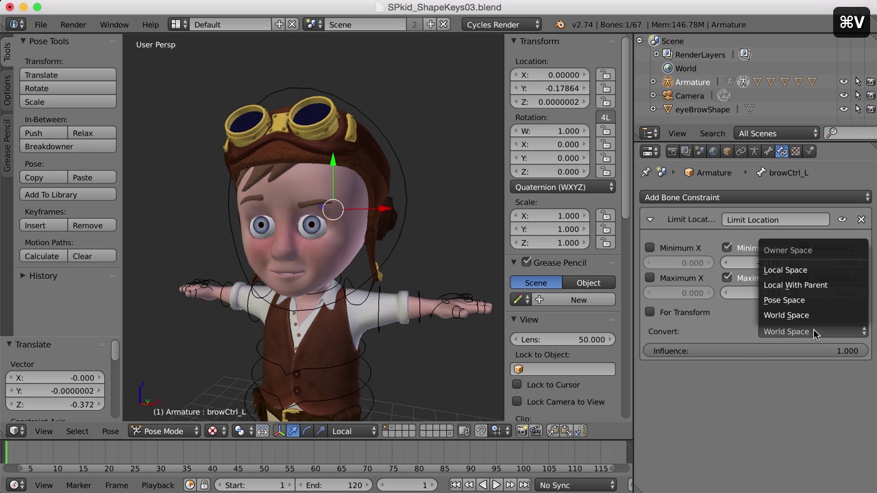
click(807, 273)
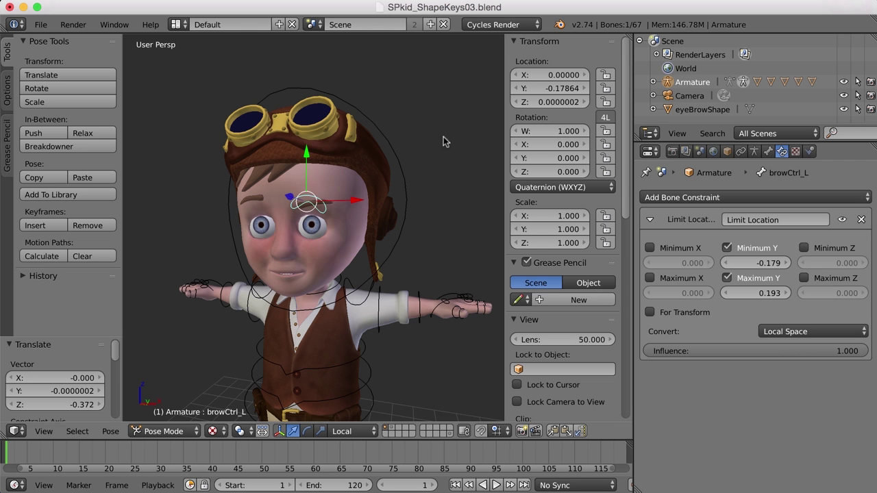
key(alt+g)
scroll(322, 159, up, 2)
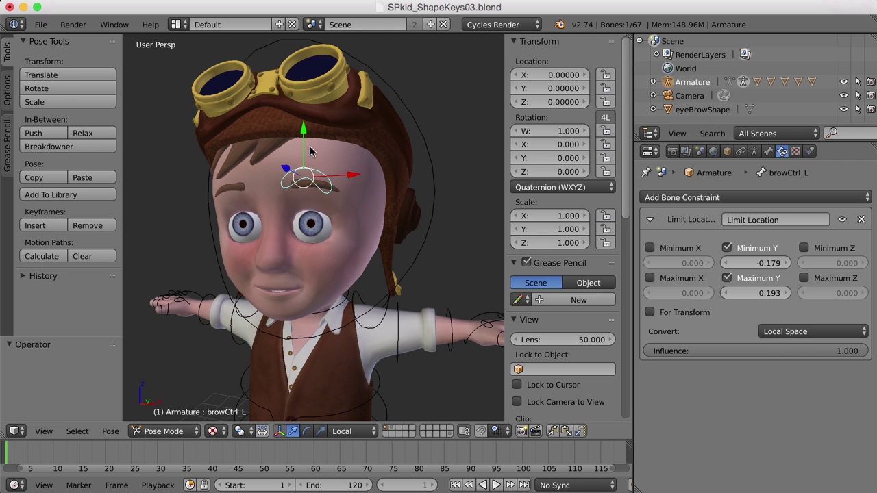
Test-drag browCtrl_L along Y, then reset its location
drag(304, 133, 313, 112)
key(alt+g)
scroll(431, 259, up, 1)
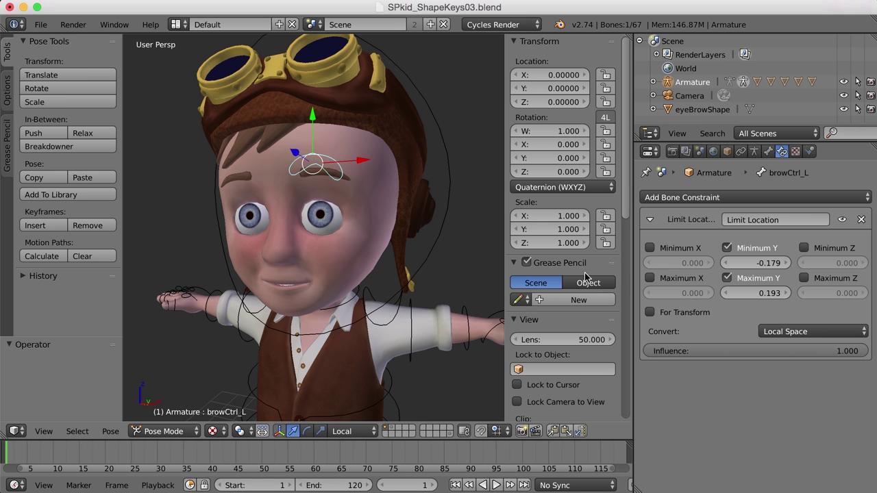
Enable Minimum/Maximum X and Z limits at 0, then grab the bone to test
click(649, 248)
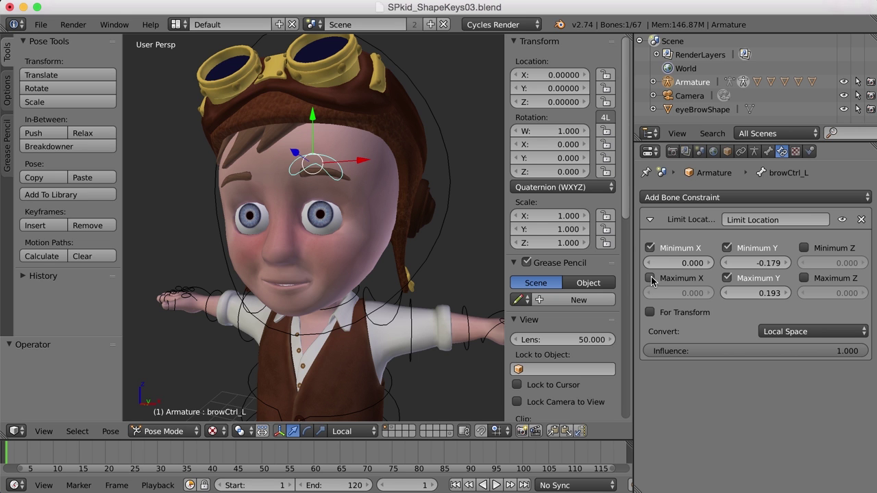
click(649, 279)
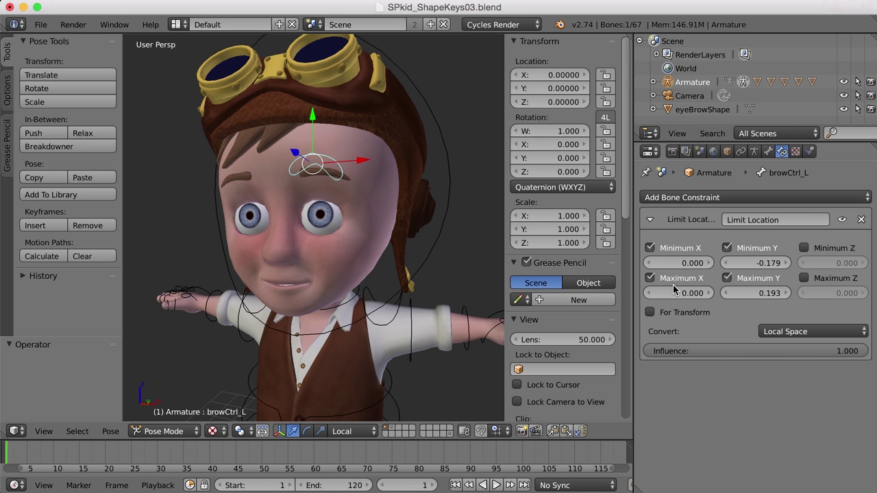
click(803, 248)
click(803, 278)
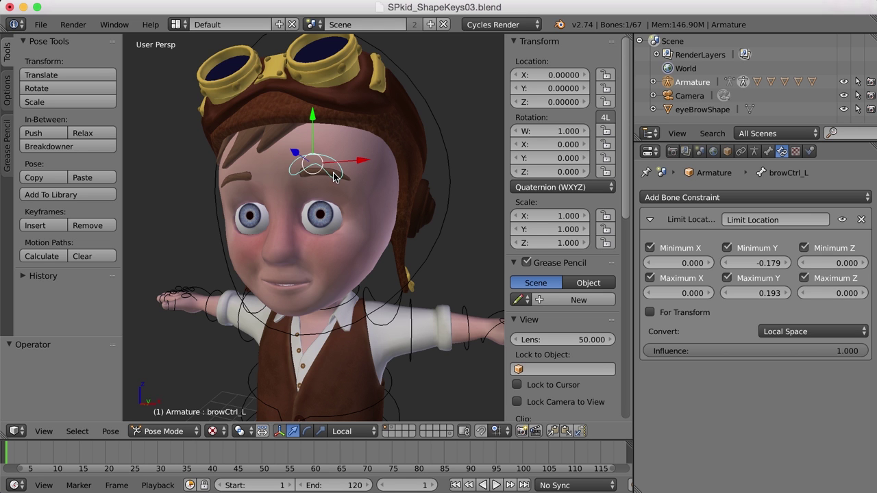
key(g)
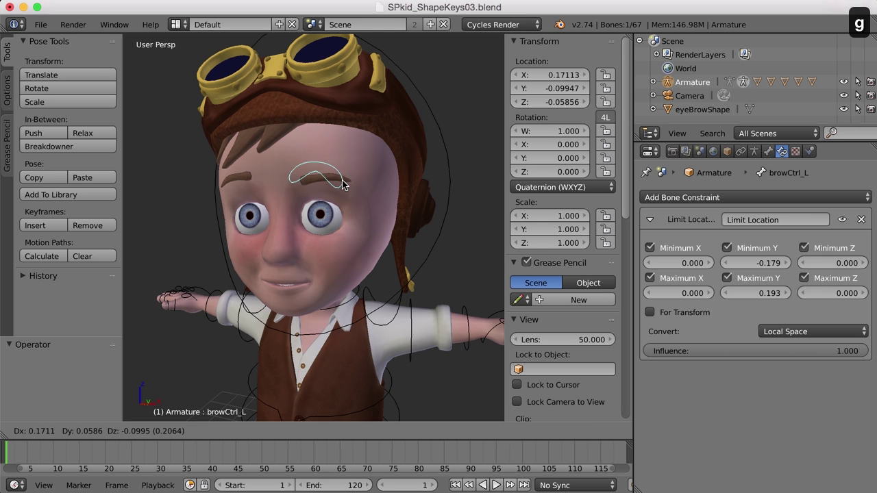